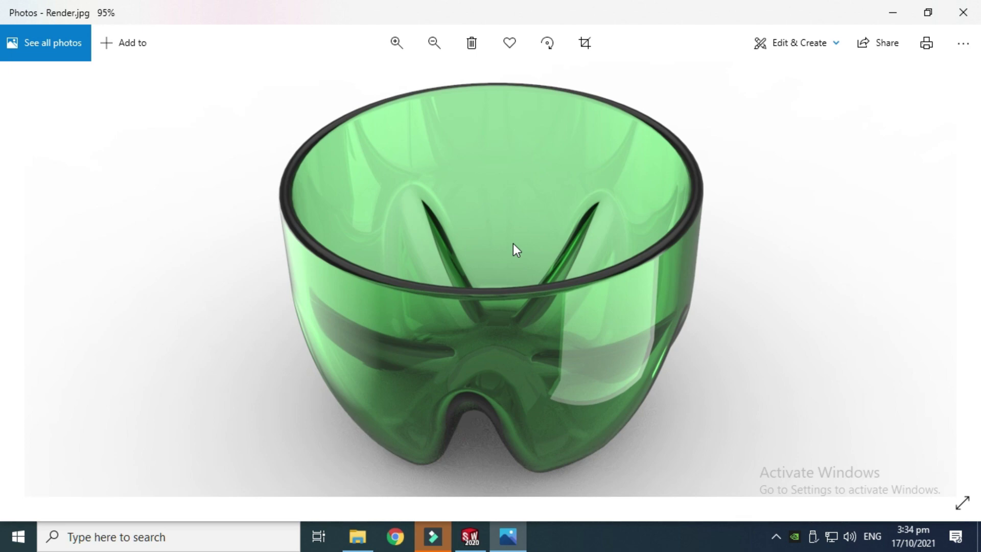
- Switch to SOLIDWORKS, roll the Bottle Bottom model forward past Fillet7, and examine the finished shape
left_click(483, 541)
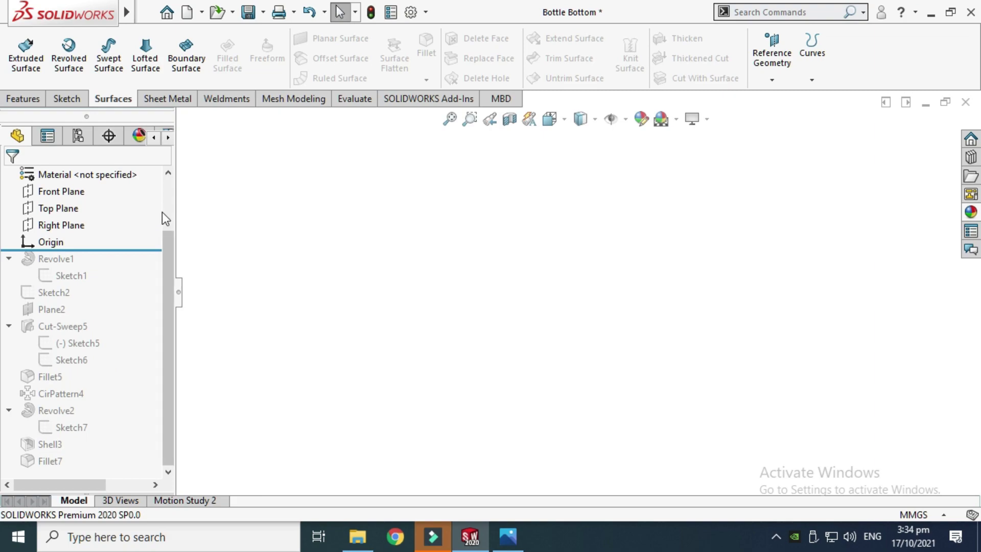
left_click_drag(138, 249, 102, 468)
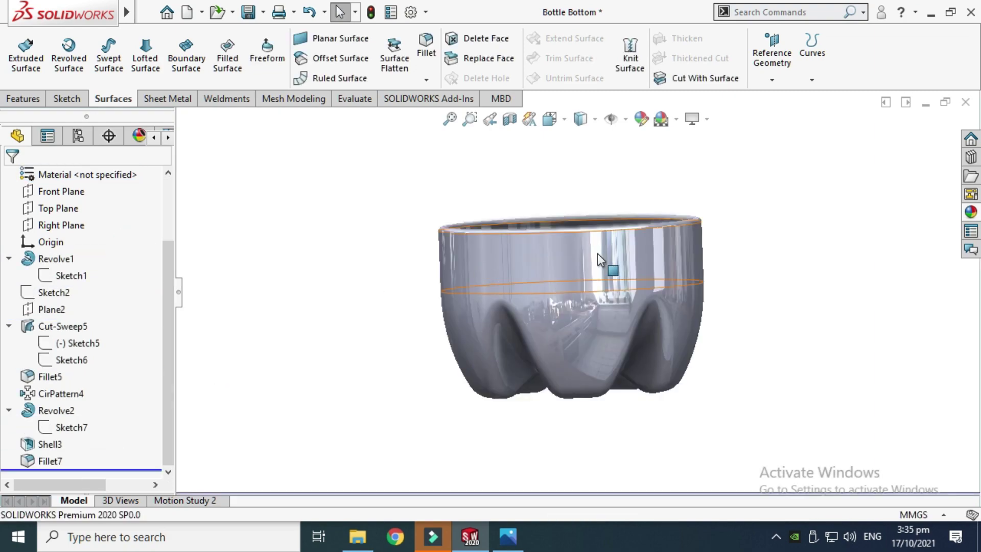
right_click(629, 170)
left_click(668, 234)
left_click_drag(619, 267, 532, 267)
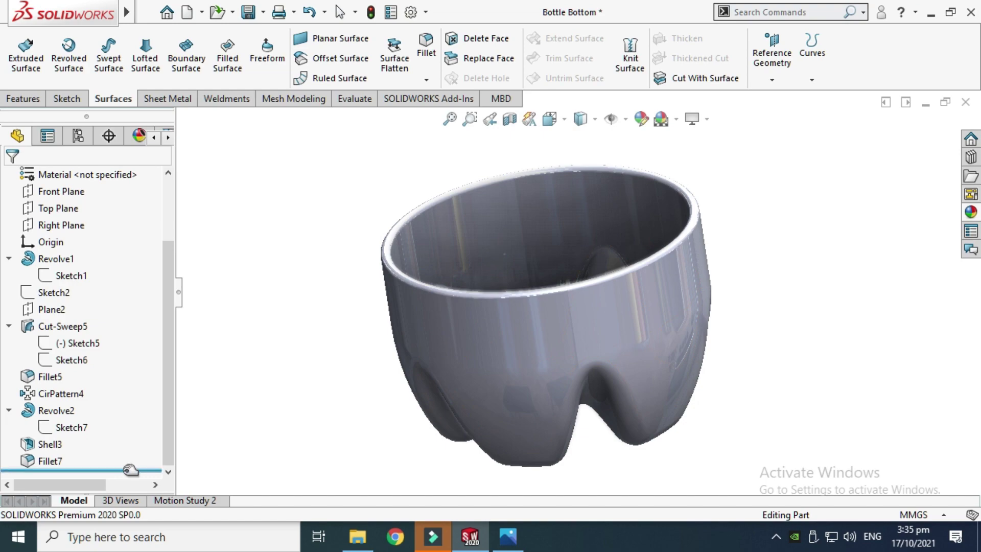
- Roll the model back to just before Revolve1 and check the document's unit system
left_click_drag(130, 470, 107, 250)
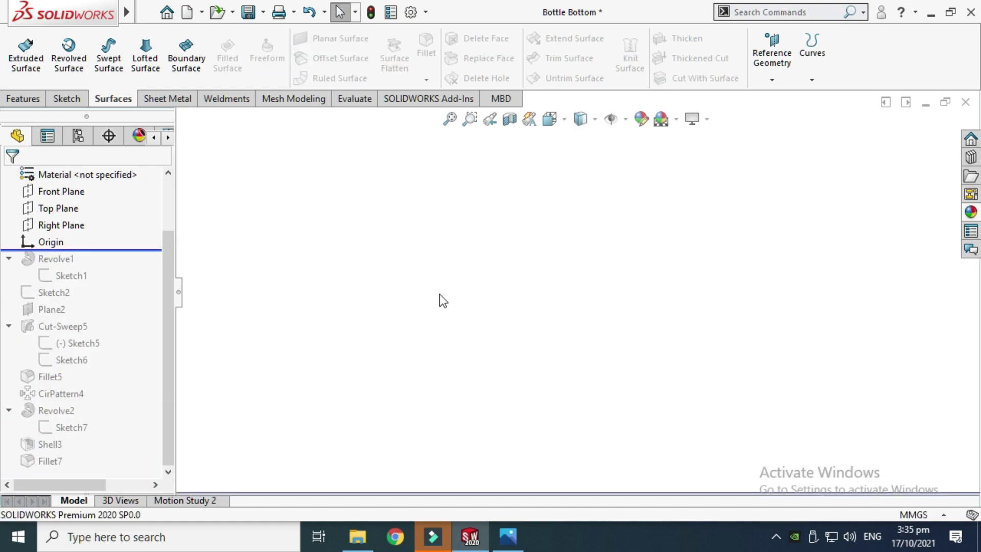
left_click(919, 515)
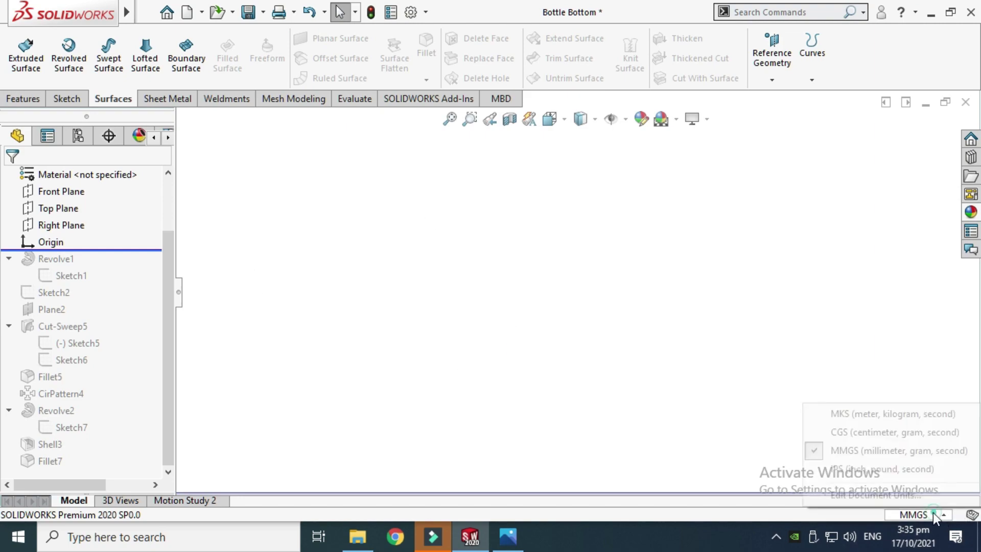
left_click(618, 200)
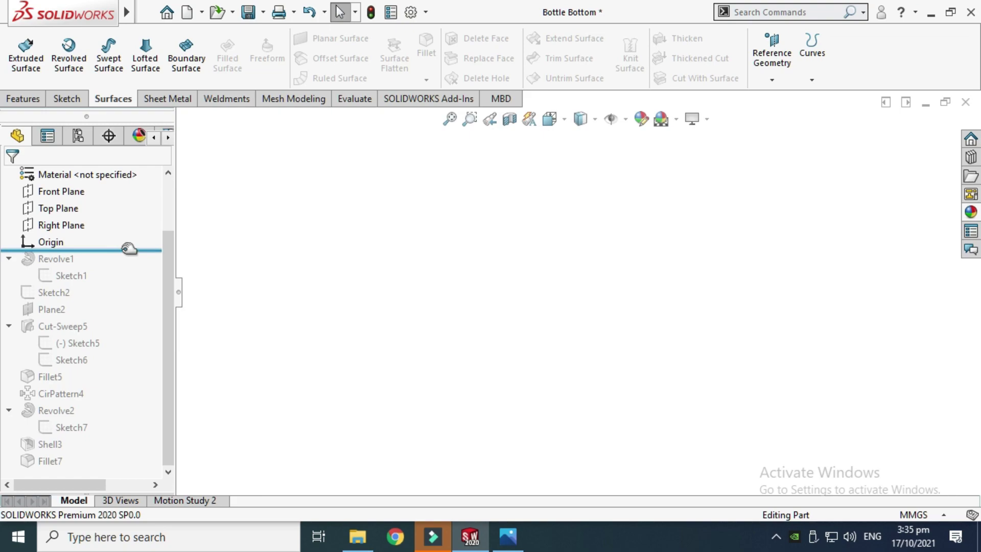
- Roll the feature history forward to include Revolve1 and examine the revolved solid
left_click_drag(129, 250, 124, 284)
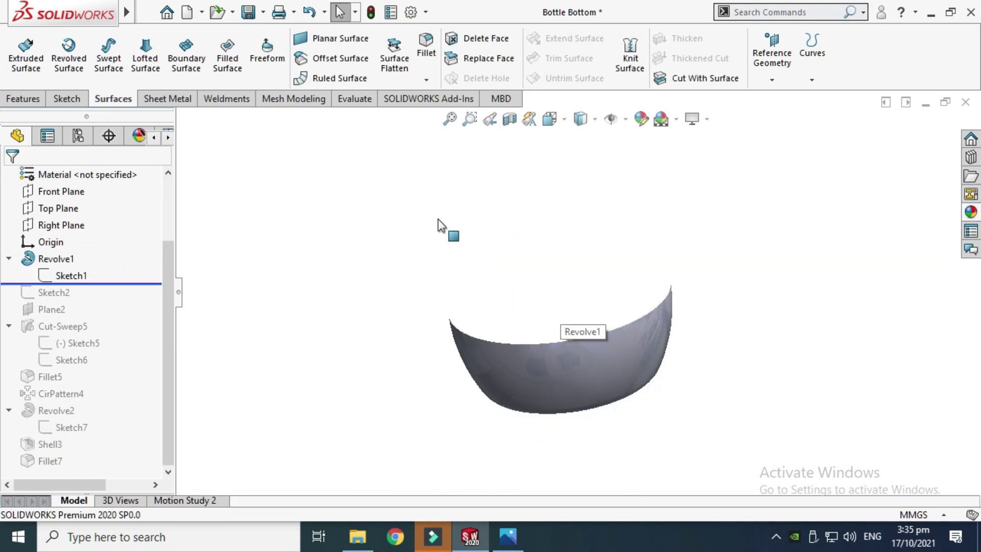
left_click(423, 195)
right_click(423, 195)
left_click(447, 248)
left_click_drag(447, 248, 575, 276)
left_click_drag(584, 390, 501, 298)
scroll(447, 328, "down", 3)
scroll(564, 321, "up", 3)
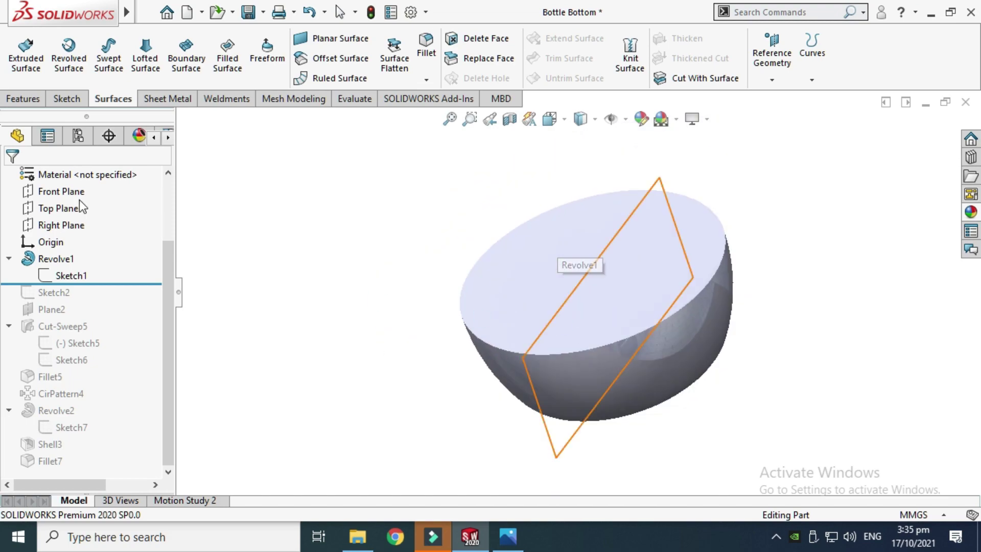
- Expand the Solid Bodies folder to check which bodies the part contains
scroll(165, 311, "up", 2)
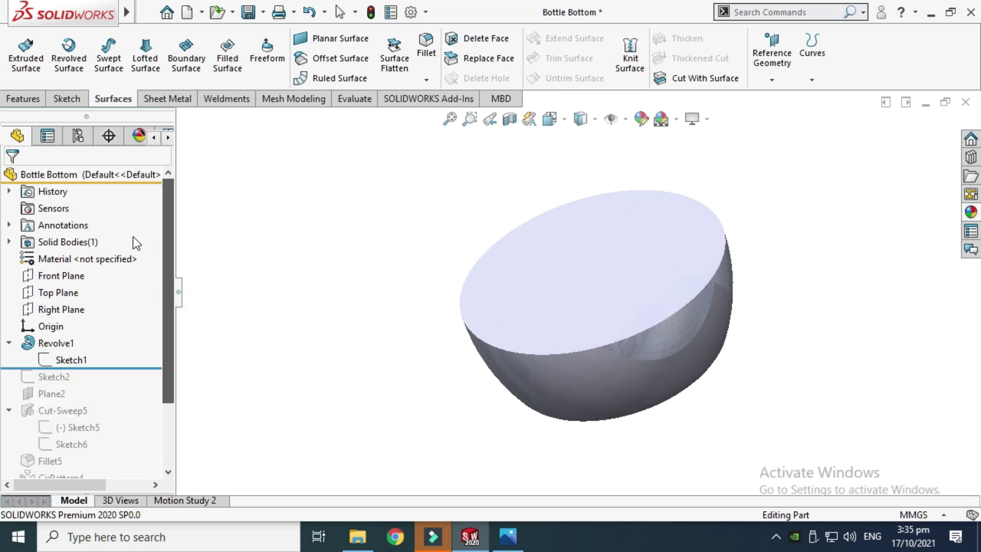
left_click(56, 244)
left_click(9, 243)
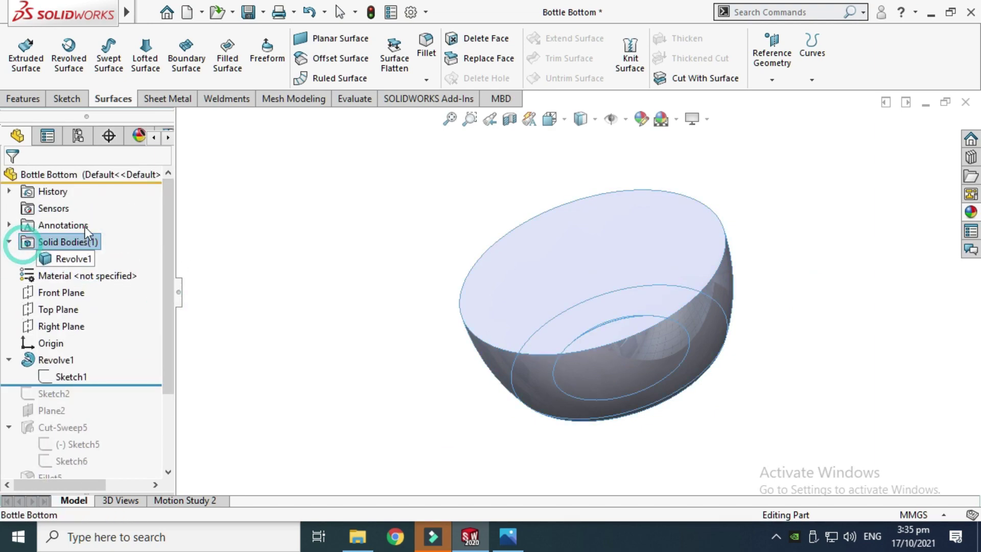
scroll(164, 300, "down", 2)
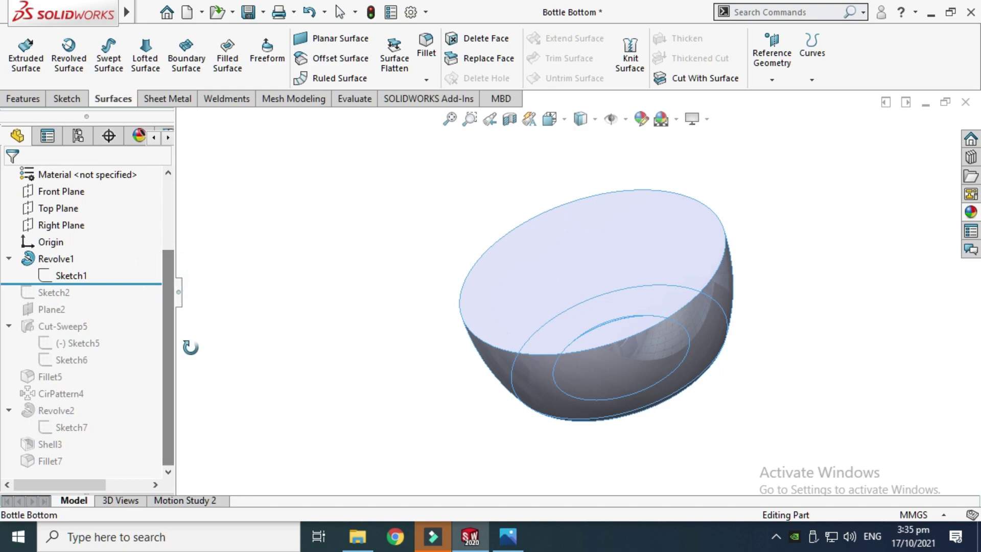
middle_click_drag(552, 301, 408, 328)
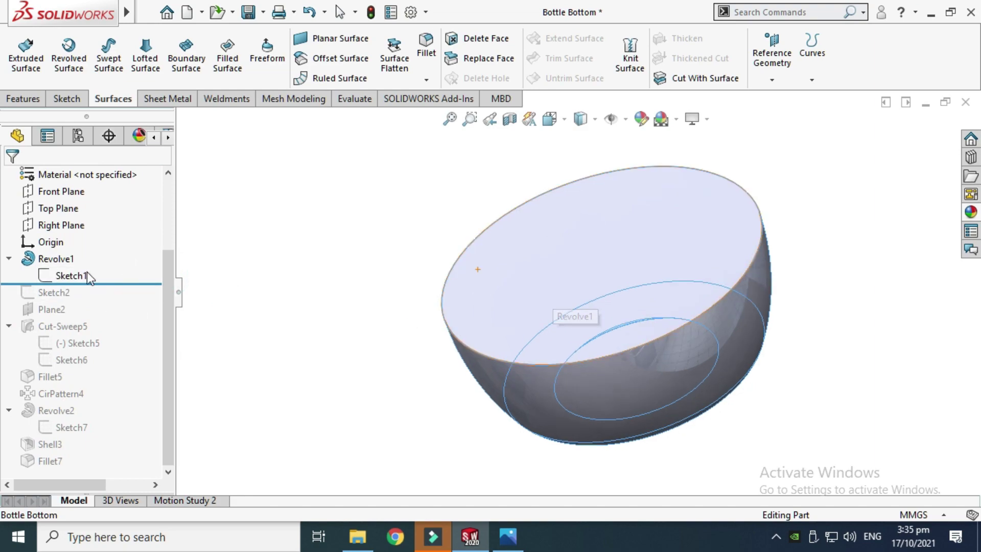
- Open Sketch1 of Revolve1 for editing and view it normal to its plane
left_click(81, 274)
left_click(96, 226)
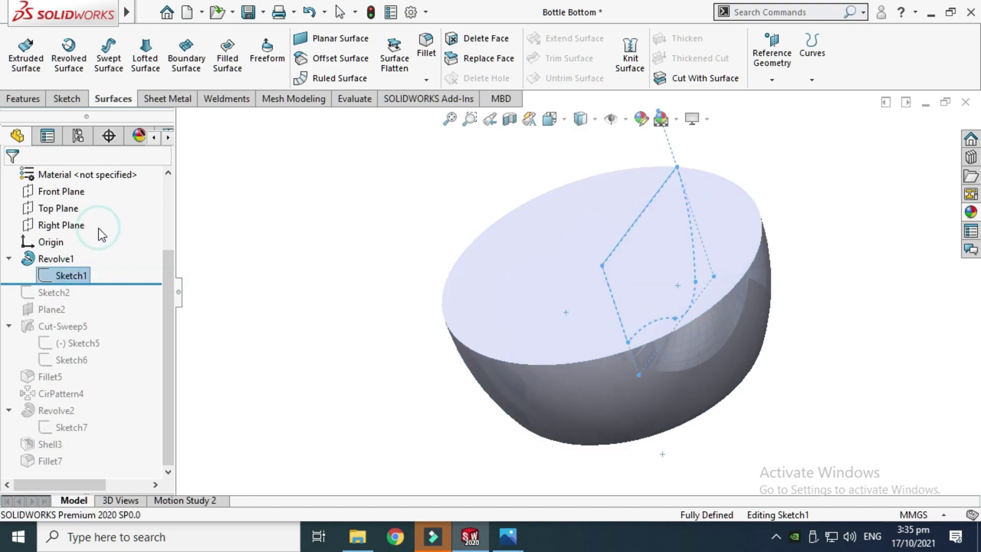
left_click(550, 124)
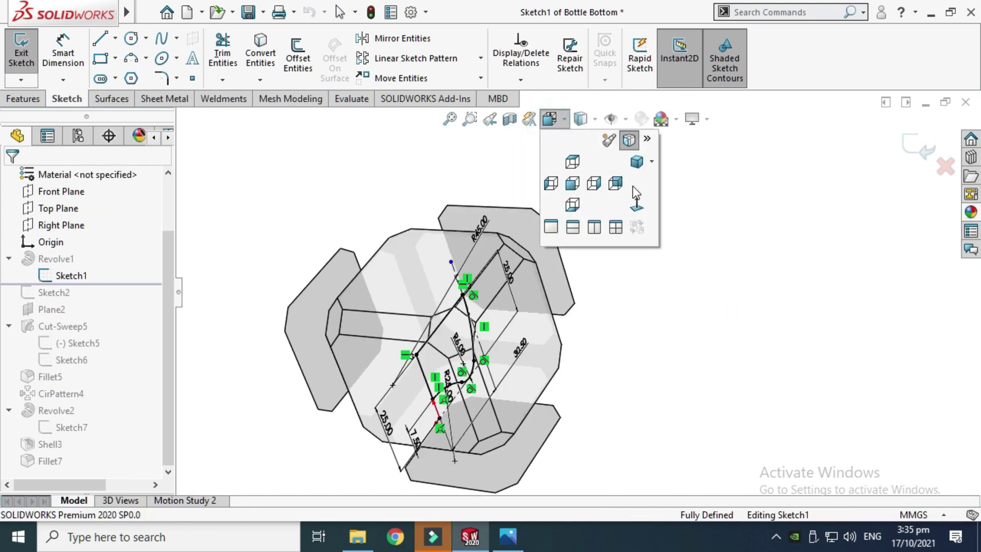
left_click(633, 187)
key("f")
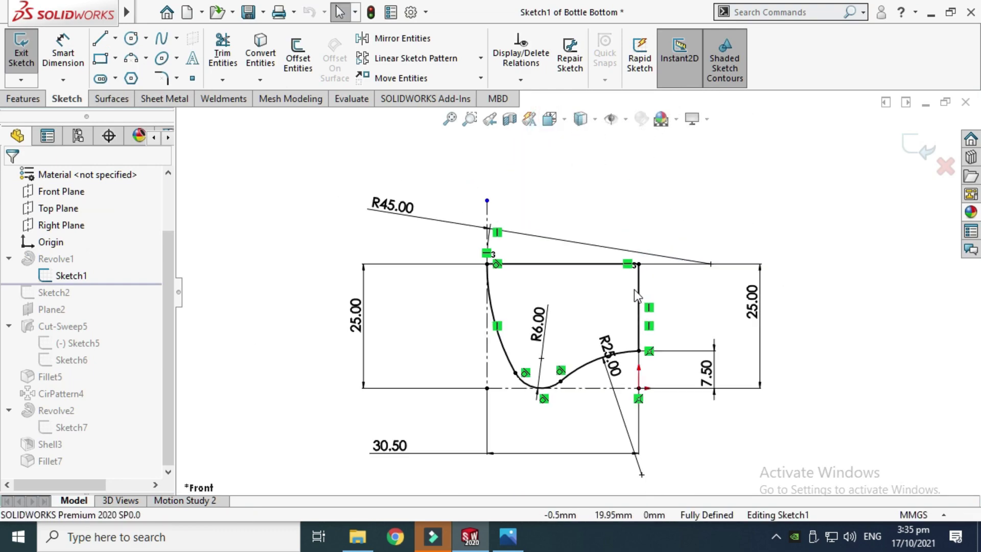
- Reposition the R45, R6 and R25 dimension labels in Sketch1 so the profile's arc radii read clearly
scroll(661, 342, "down", 2)
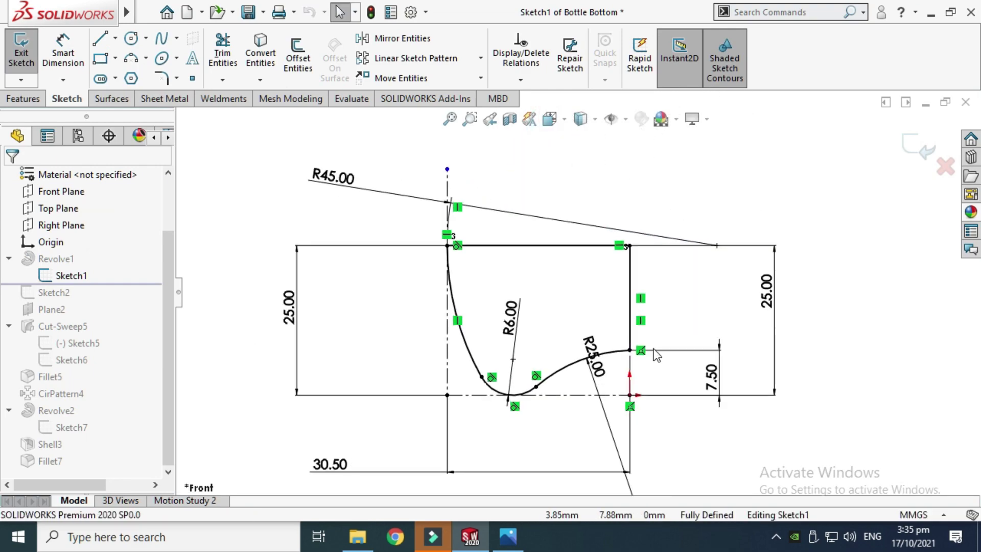
mouse_move(346, 181)
left_mouse_down()
mouse_move(408, 183)
mouse_move(353, 167)
left_mouse_up()
left_click_drag(517, 323, 483, 438)
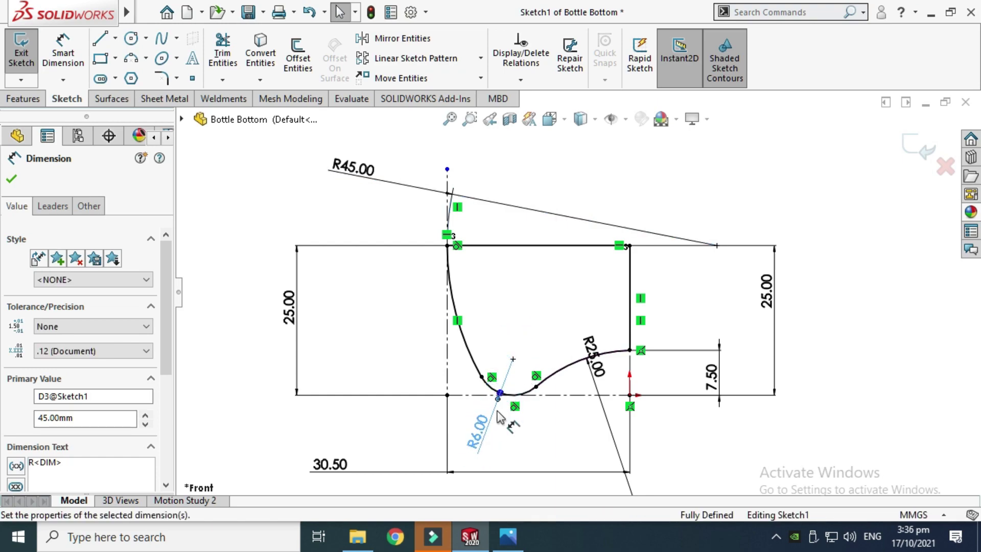
left_click_drag(591, 389, 606, 429)
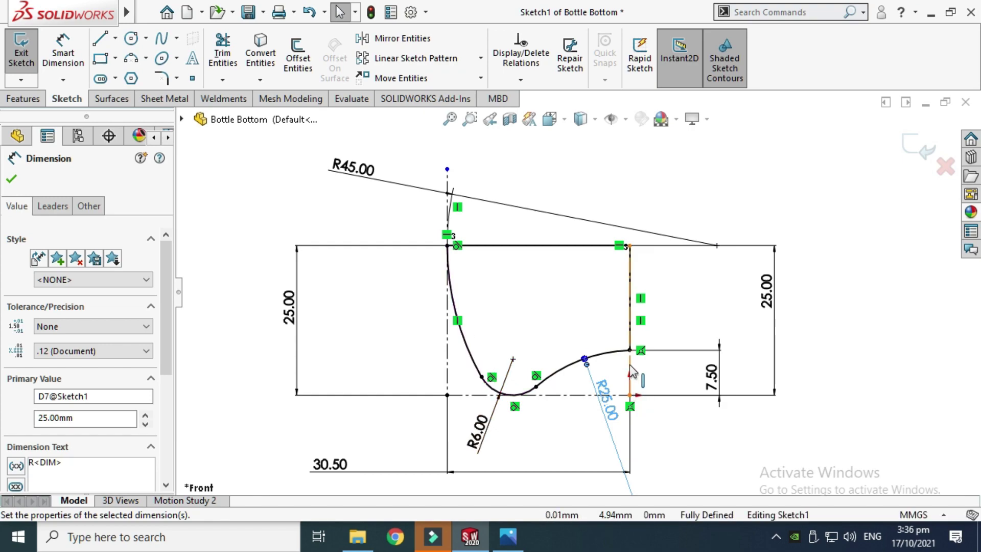
scroll(632, 371, "down", 2)
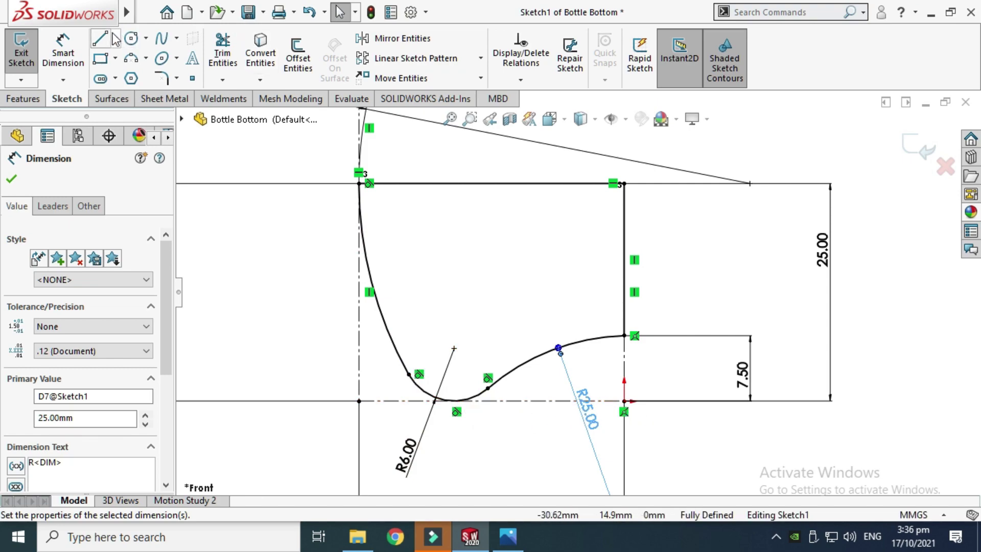
left_click(176, 57)
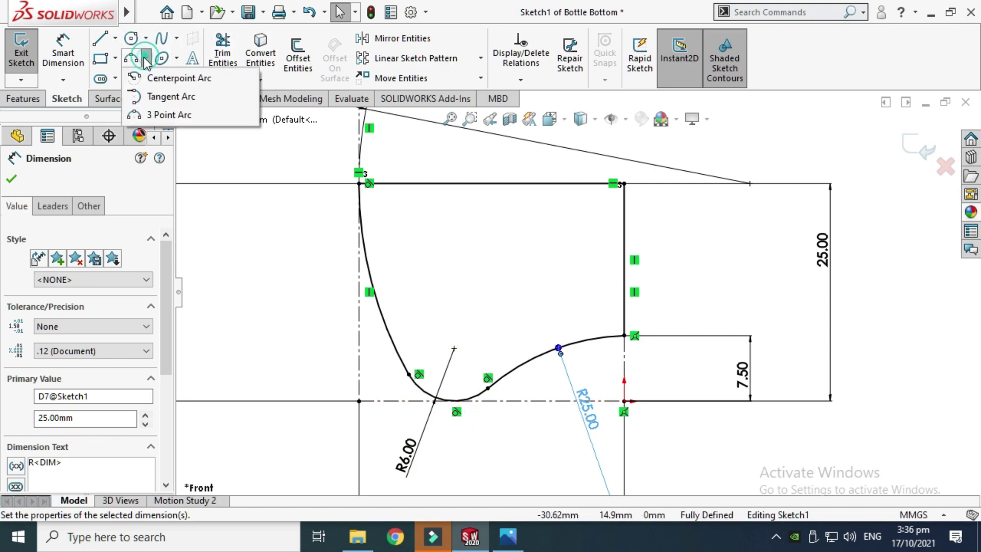
left_click(153, 113)
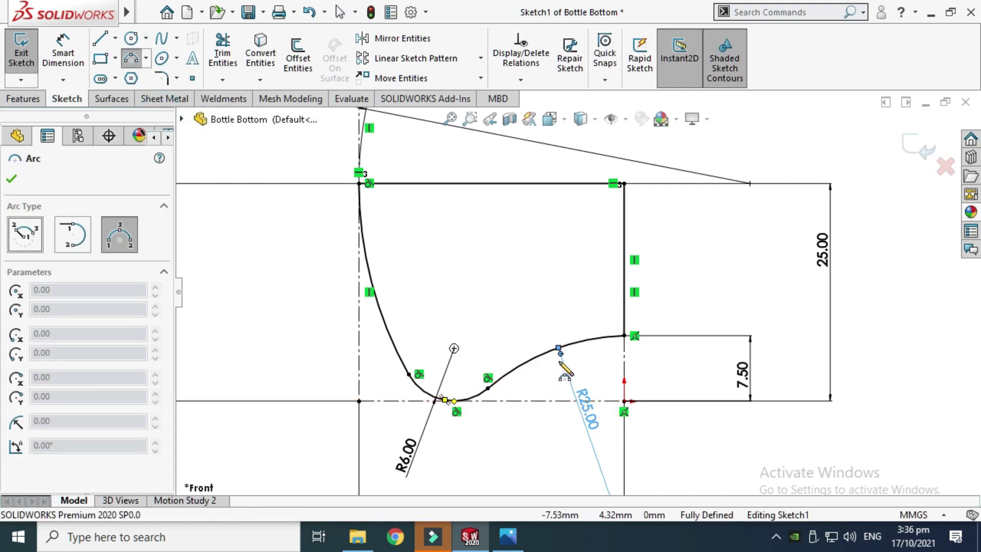
key("Escape")
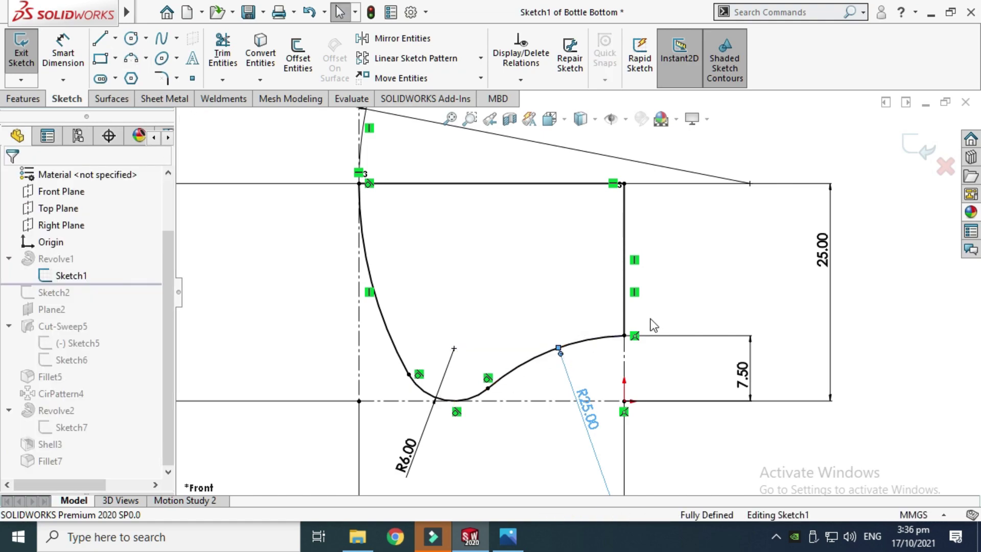
- Exit Sketch1 and examine the side and recessed underside of the revolved body
scroll(575, 301, "up", 3)
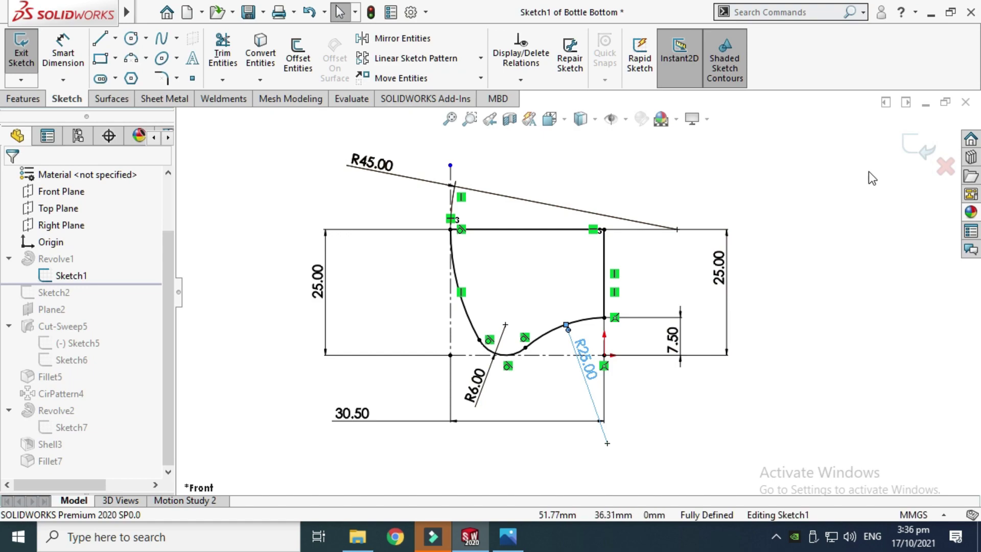
left_click(915, 148)
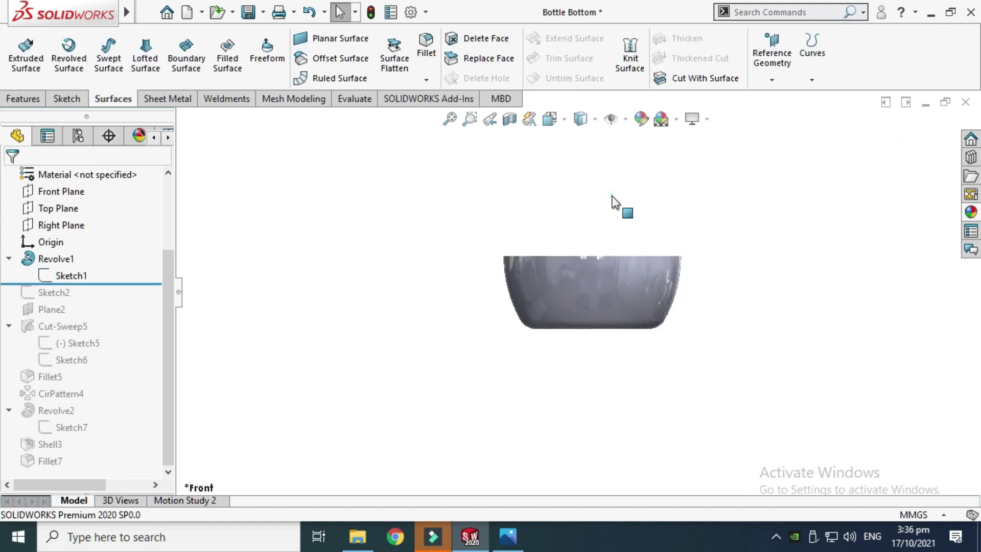
right_click(615, 201)
left_click(638, 244)
left_click_drag(660, 385, 542, 343)
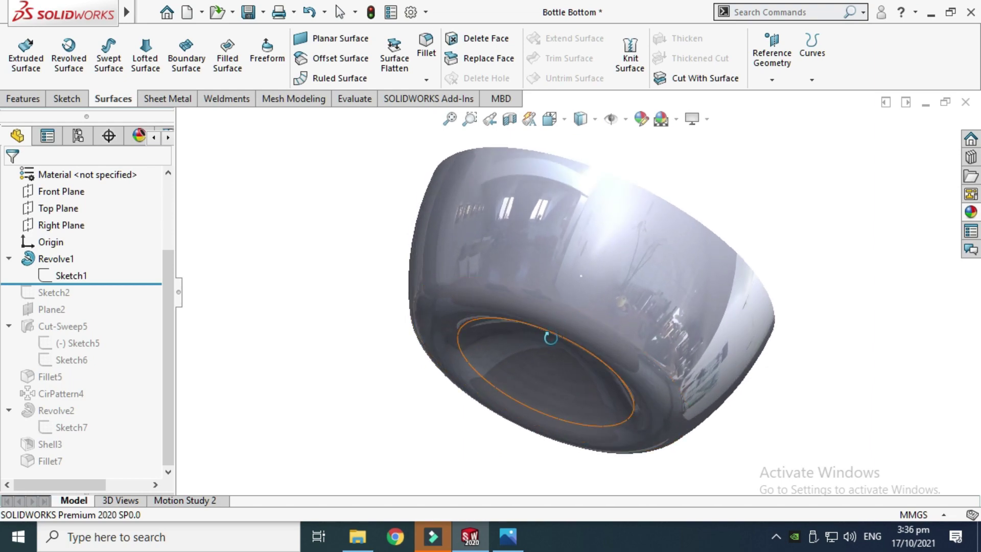
mouse_move(554, 306)
left_mouse_down()
mouse_move(553, 285)
mouse_move(566, 322)
mouse_move(568, 307)
left_mouse_up()
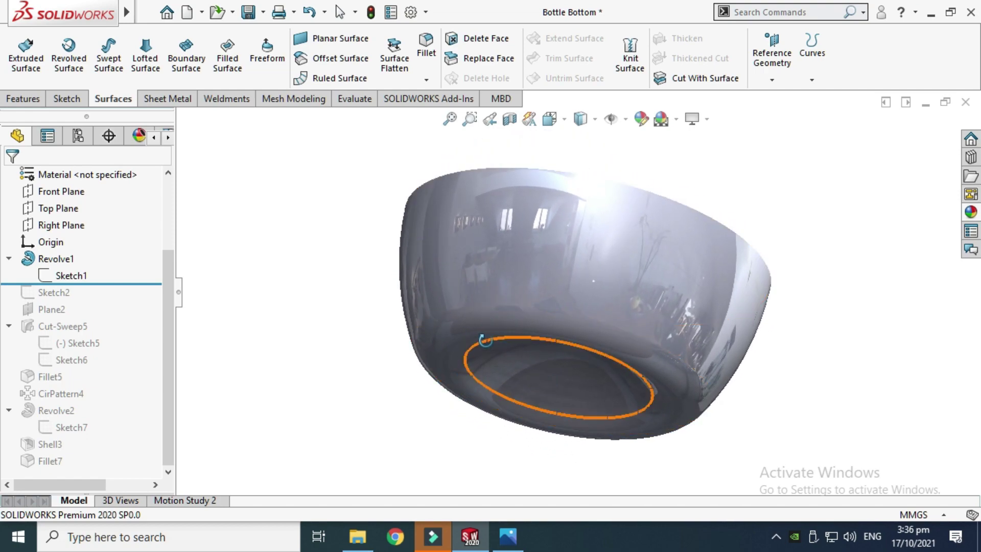
scroll(519, 339, "down", 2)
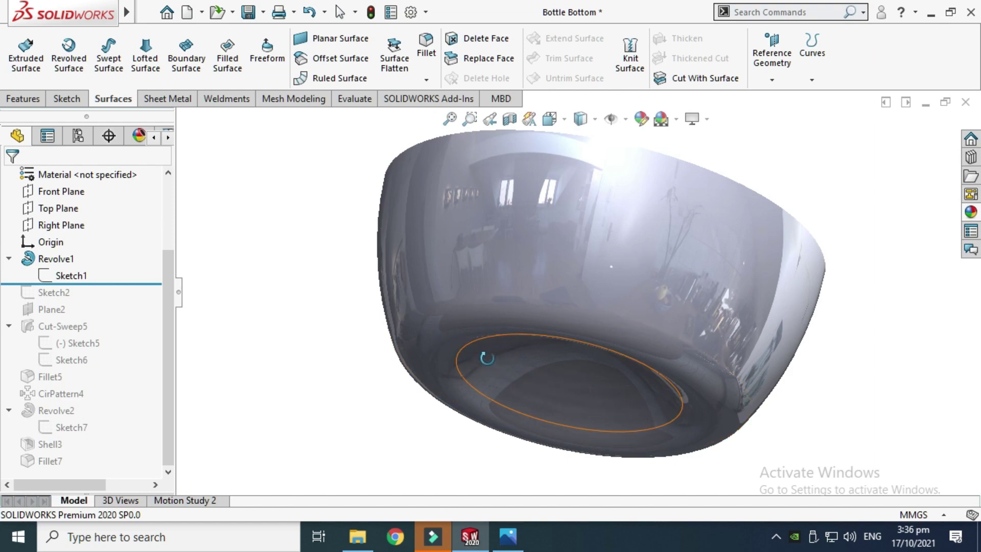
left_click_drag(571, 378, 475, 378)
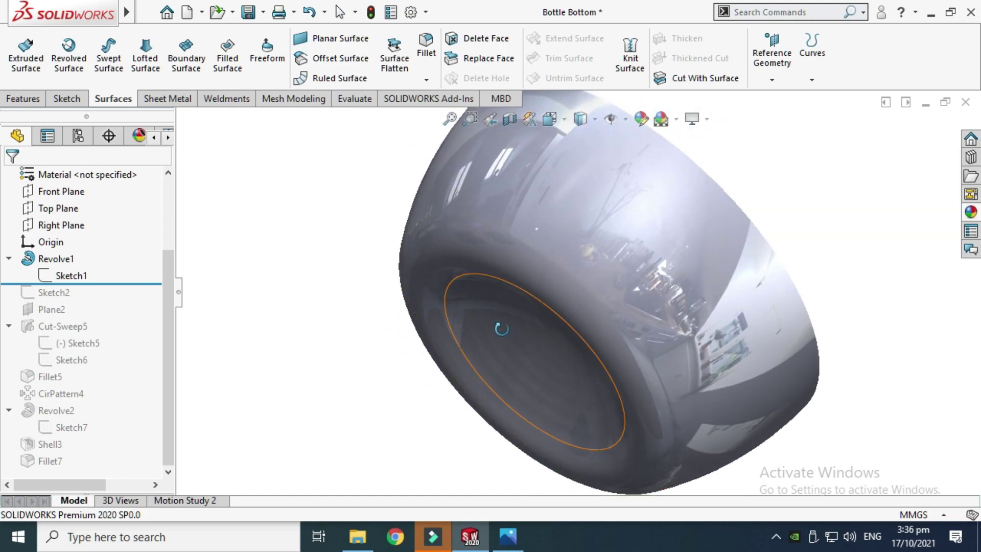
scroll(513, 323, "up", 2)
mouse_move(128, 12)
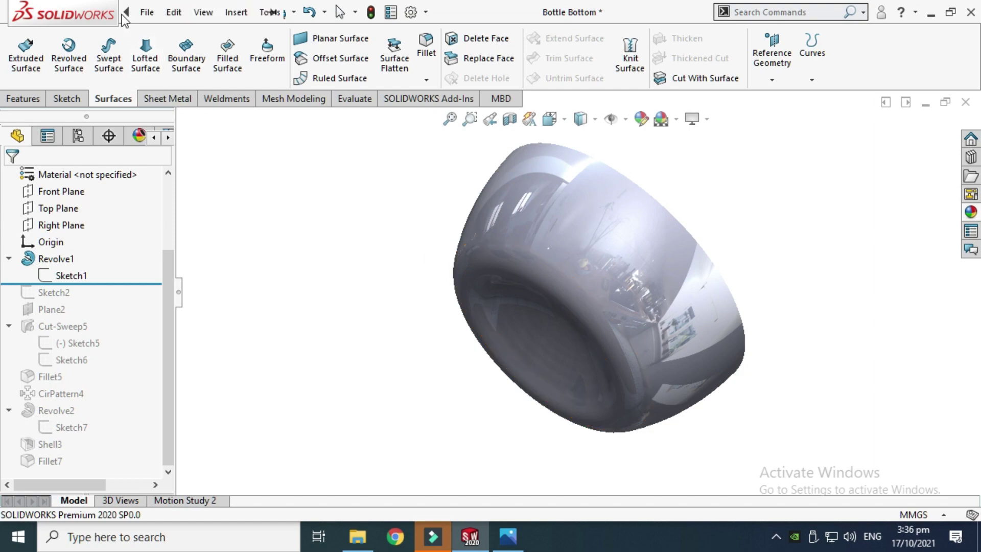
left_click(234, 13)
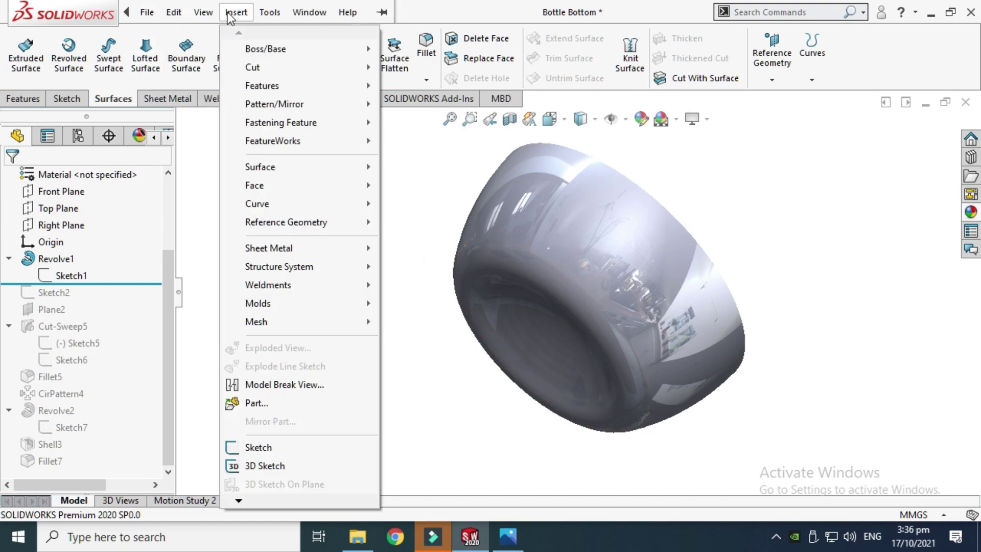
mouse_move(257, 85)
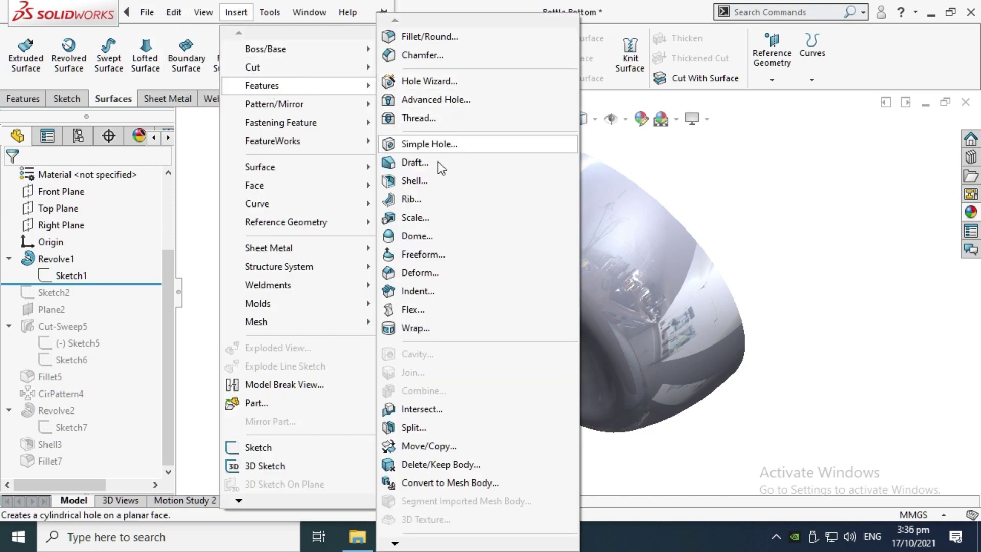
middle_click_drag(716, 171, 609, 251)
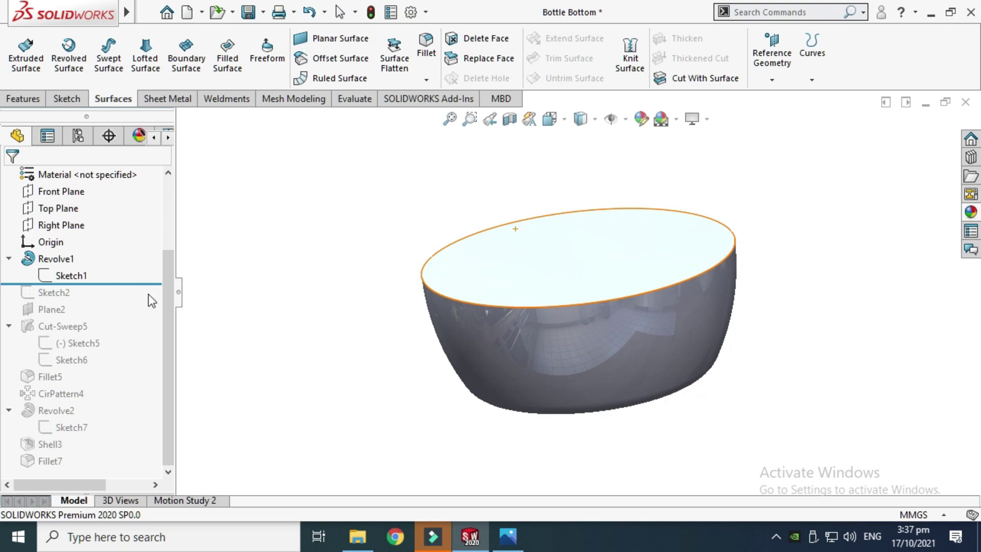
- Roll the feature history forward to include Sketch2 and show that sketch in the model
left_click_drag(115, 281, 106, 294)
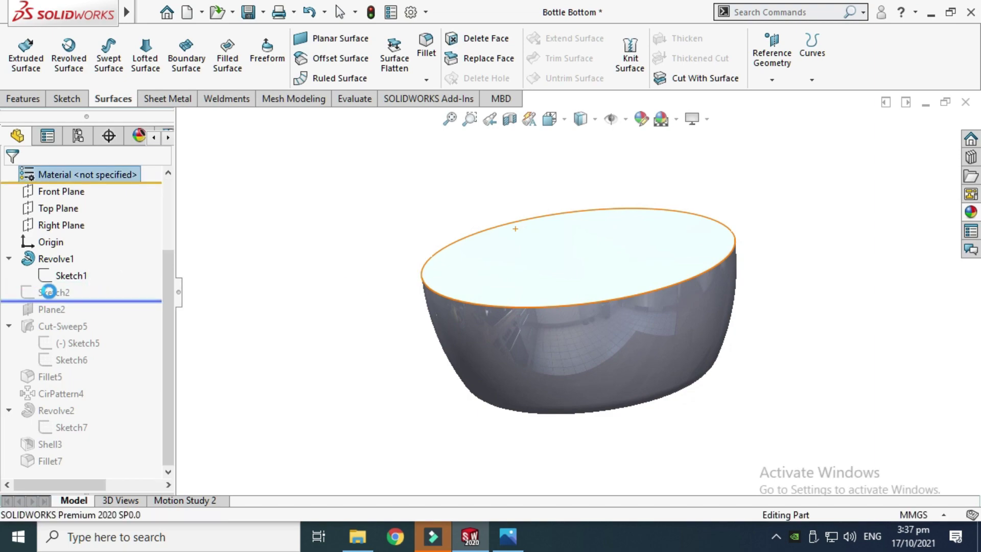
left_click(38, 295)
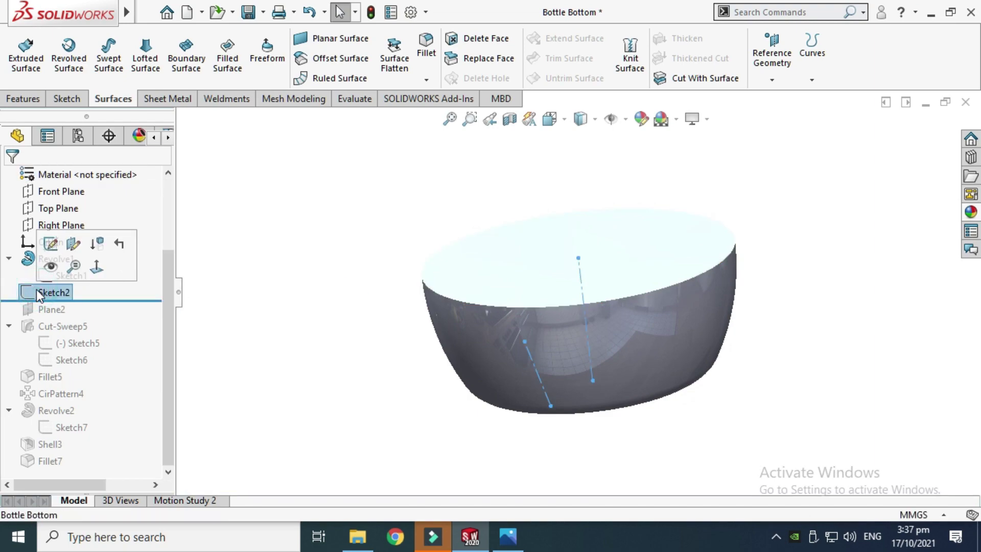
left_click(50, 266)
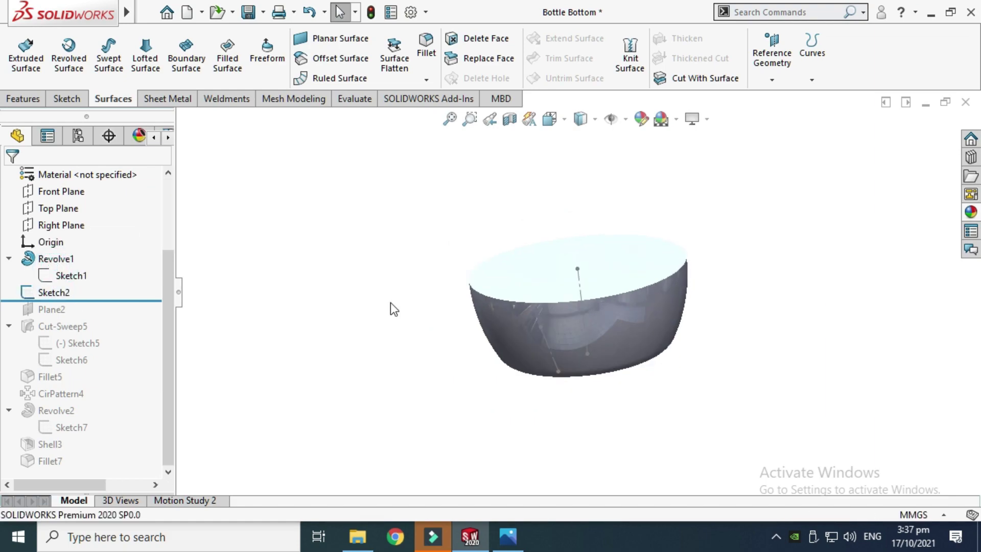
- Open Sketch2 for editing and view it square-on from the right side
right_click(415, 199)
left_click(445, 266)
left_click_drag(480, 306, 489, 336)
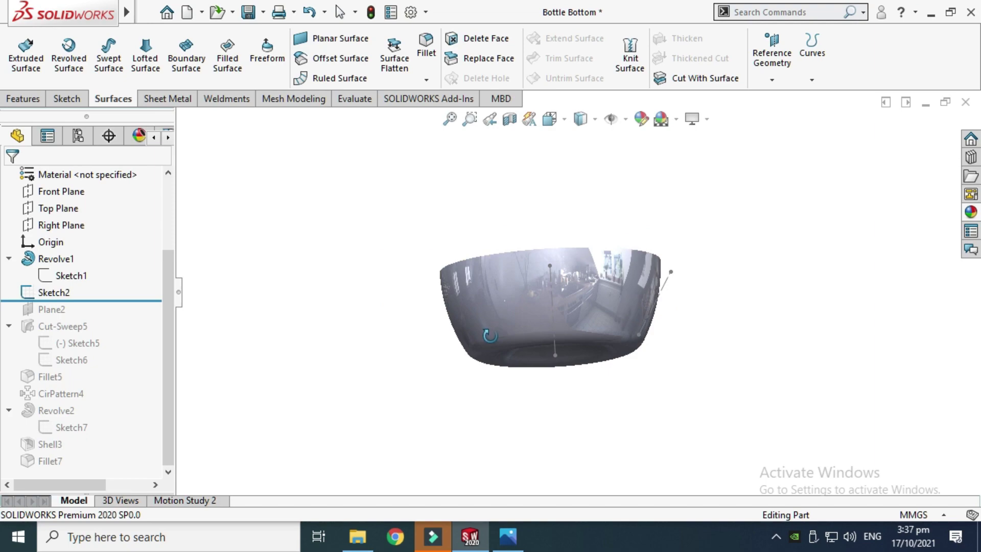
left_click(48, 295)
left_click(58, 246)
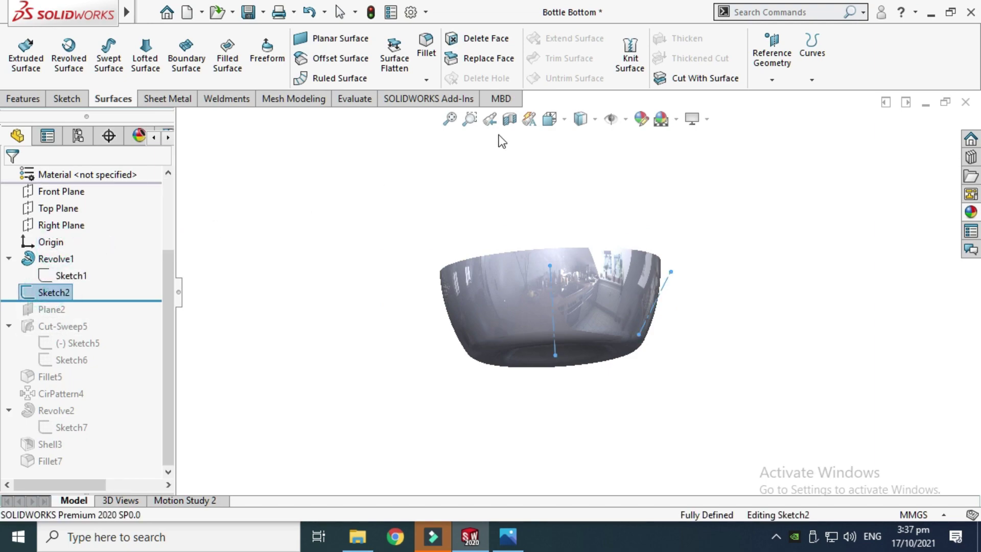
left_click(562, 124)
left_click(562, 322)
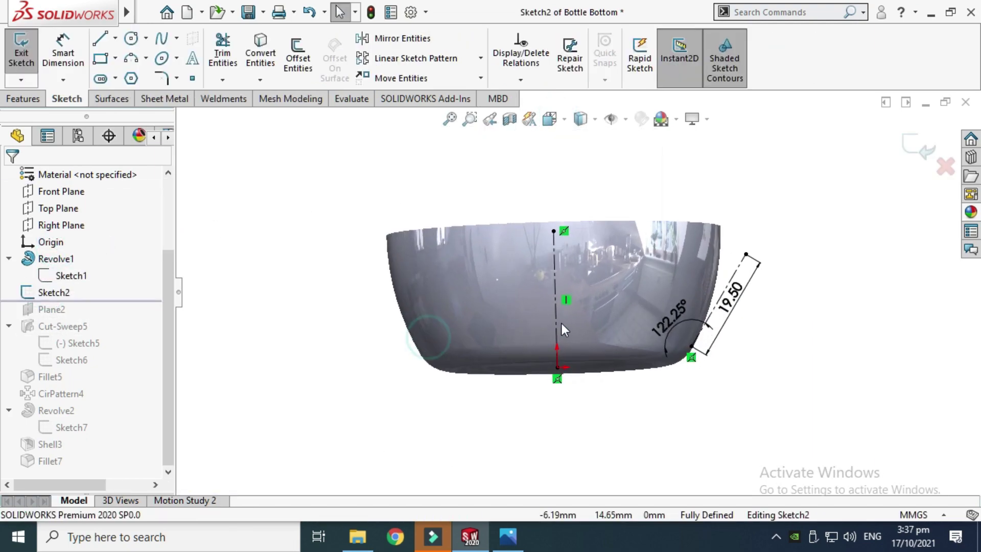
- Move the angle dimension between the inclined line and the base further outward for readability, and exit Sketch2
scroll(741, 286, "down", 3)
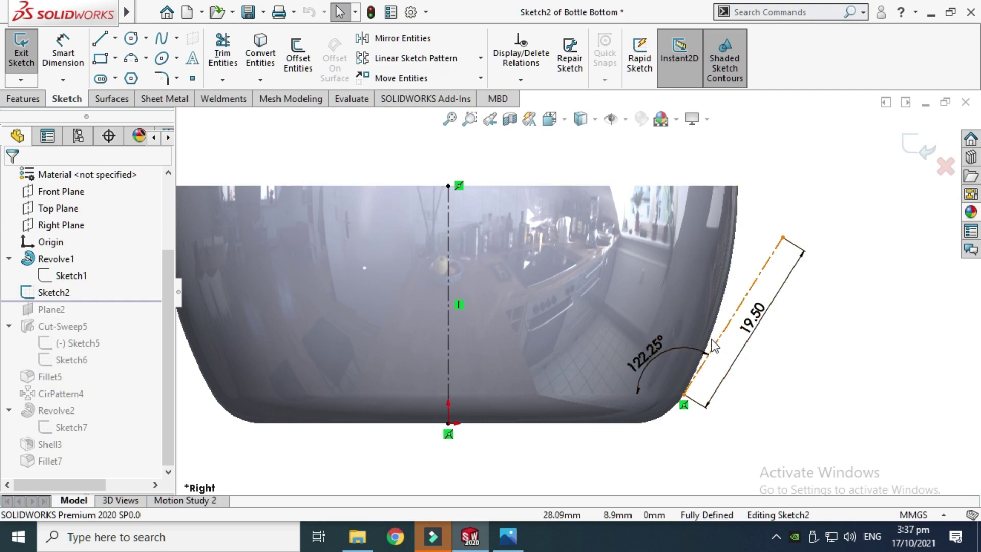
left_click_drag(638, 357, 625, 313)
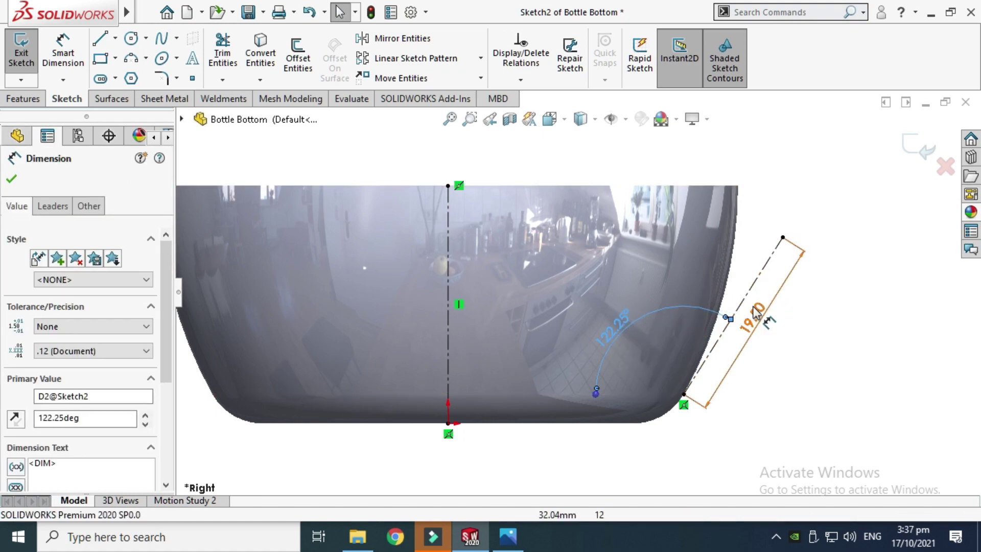
scroll(863, 188, "up", 1)
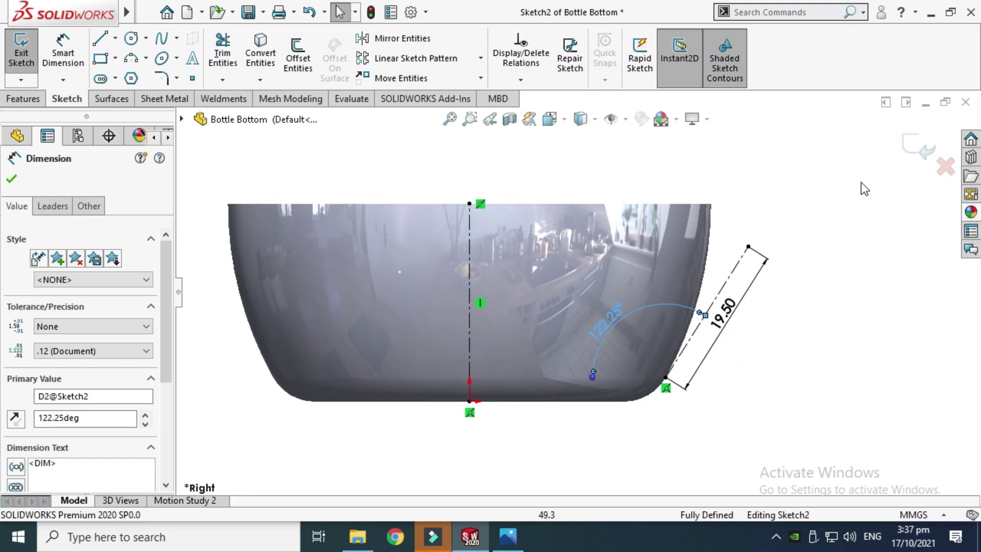
left_click(914, 147)
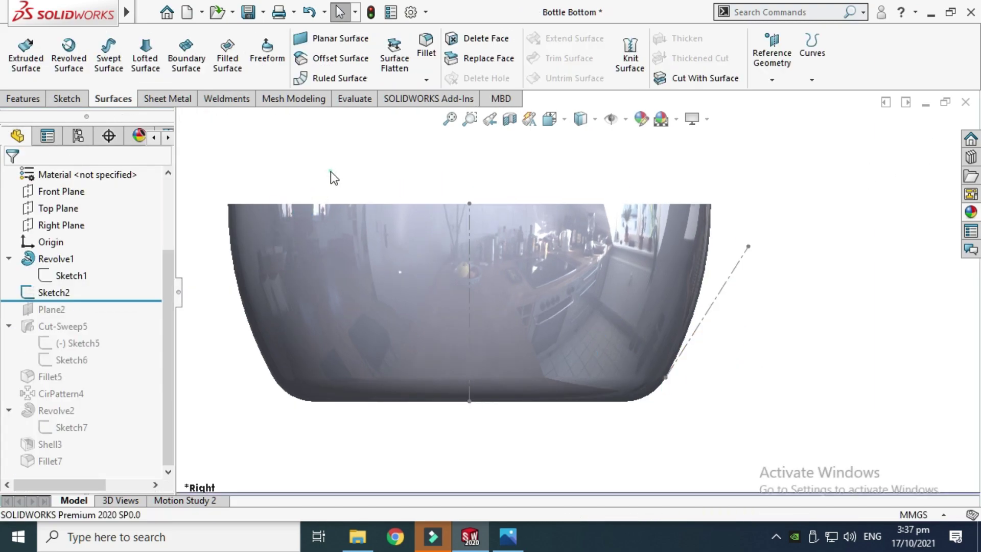
- Roll the feature history forward to include Plane2 and open the plane's definition for editing
left_click_drag(123, 302, 121, 317)
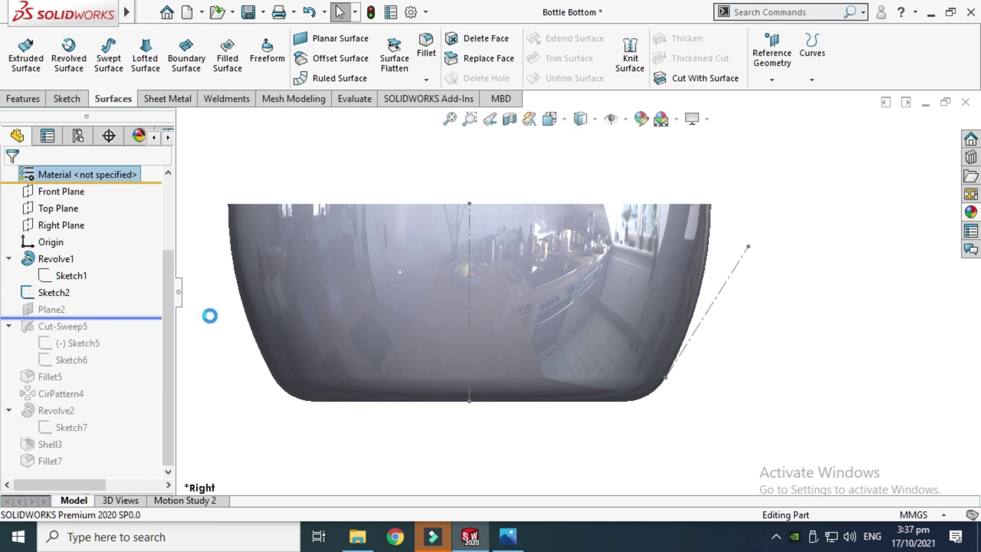
left_click(42, 310)
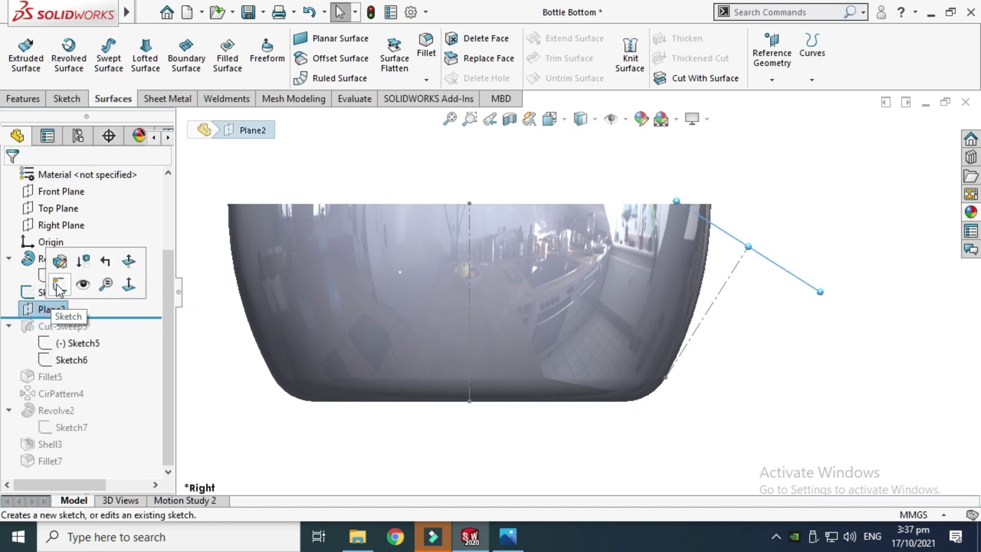
left_click(60, 261)
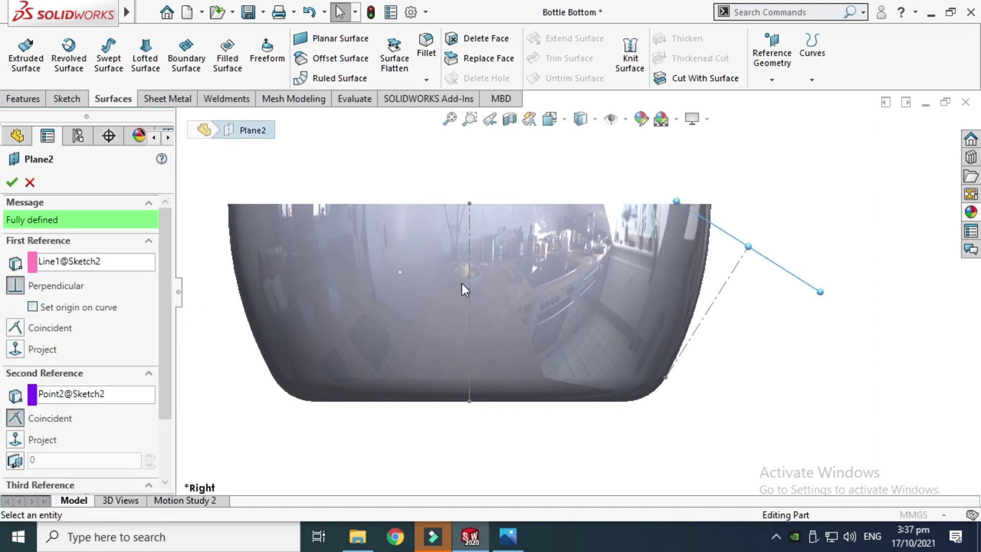
- Inspect Plane2 against the body and remove both the line and point references from its definition
scroll(653, 298, "up", 3)
right_click(659, 147)
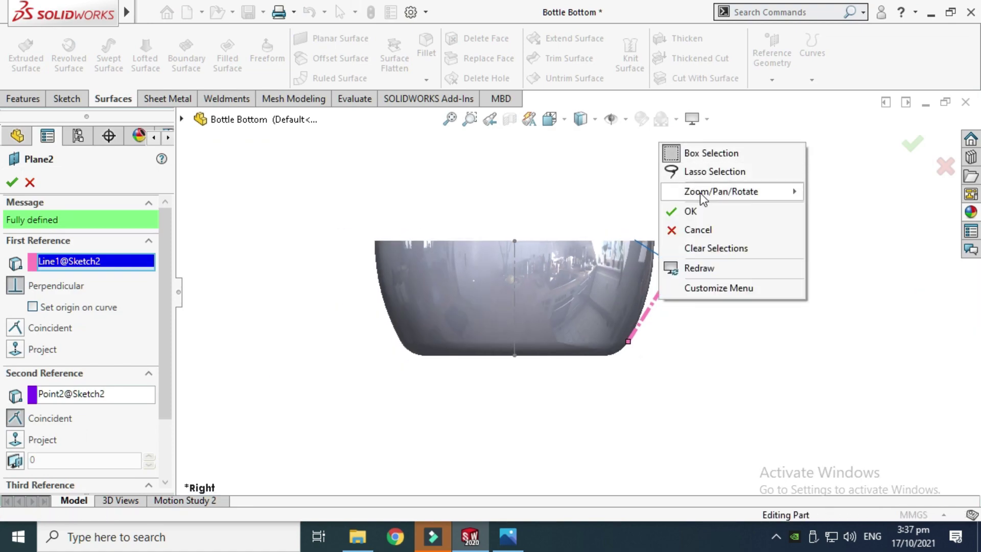
mouse_move(721, 191)
left_click(850, 265)
left_click_drag(801, 260, 594, 265)
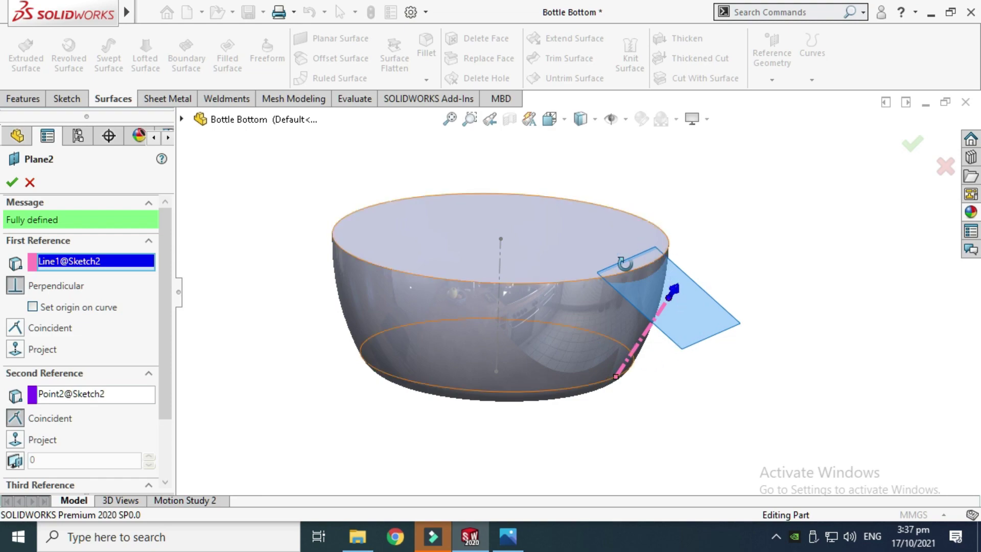
right_click(69, 263)
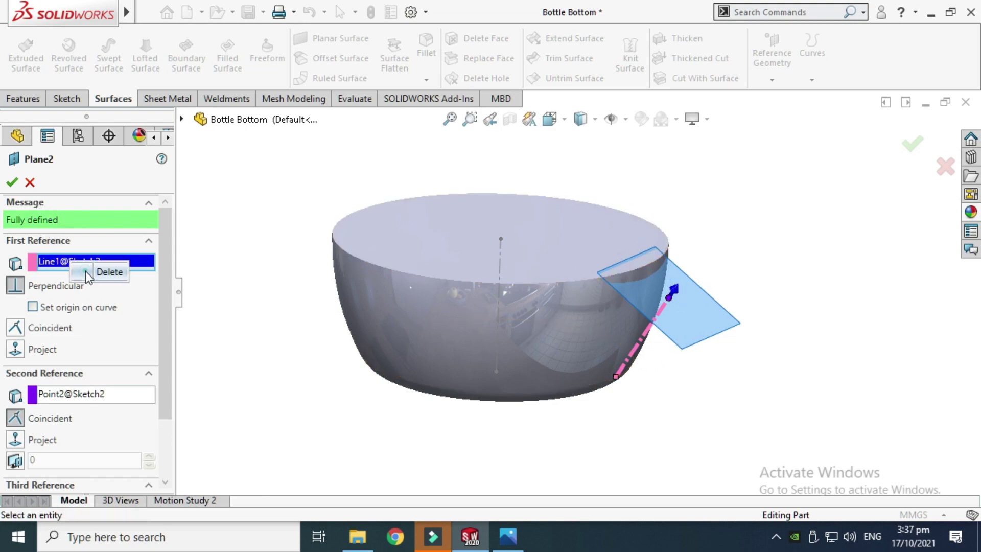
left_click(88, 273)
right_click(87, 310)
left_click(120, 320)
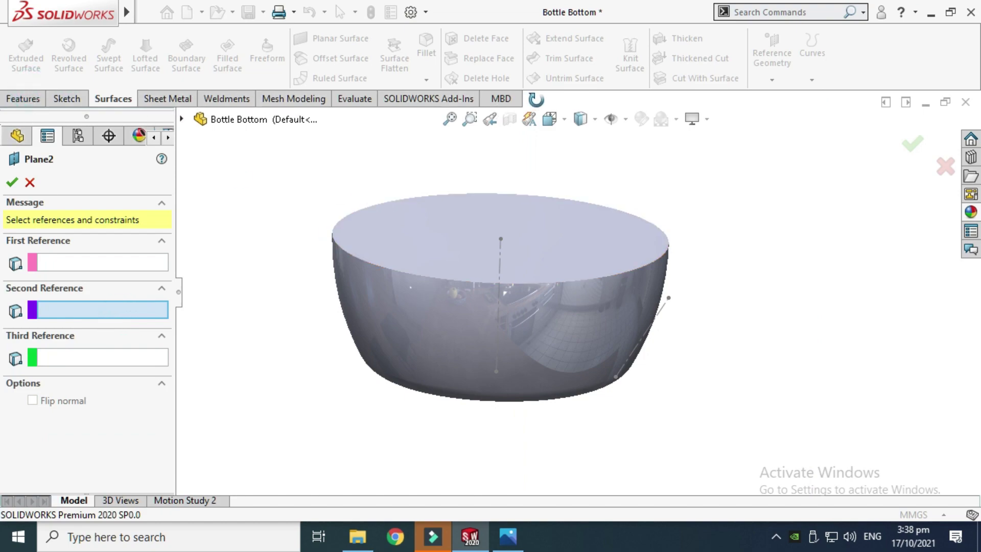
- Redefine Plane2 as coincident with the upper endpoint of Sketch2's inclined line and perpendicular to that line
left_click(112, 262)
scroll(664, 312, "down", 3)
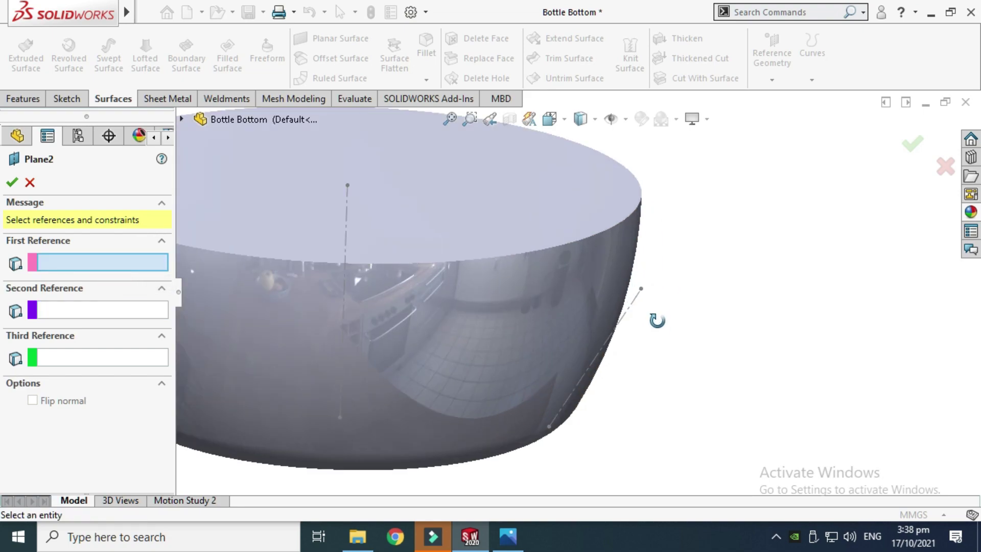
left_click(643, 290)
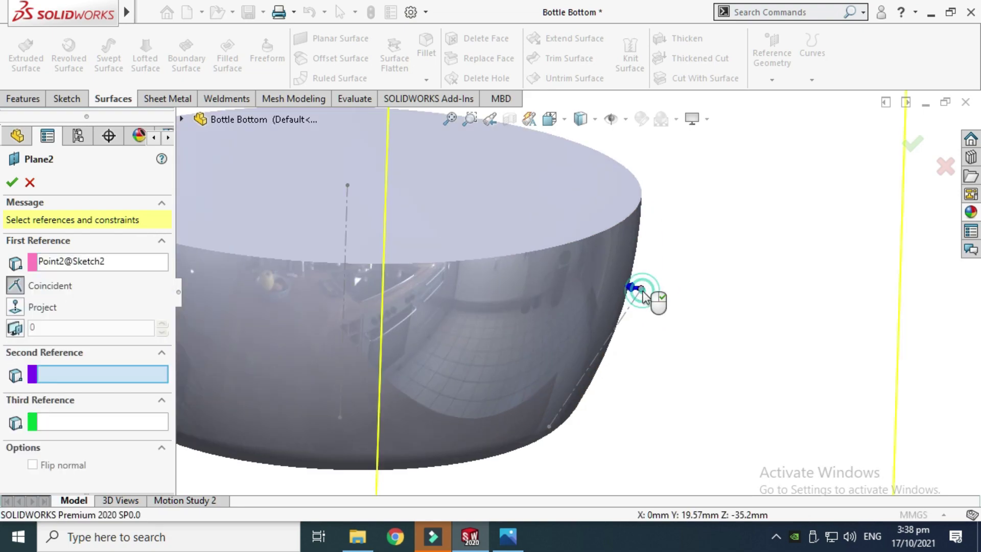
left_click(620, 329)
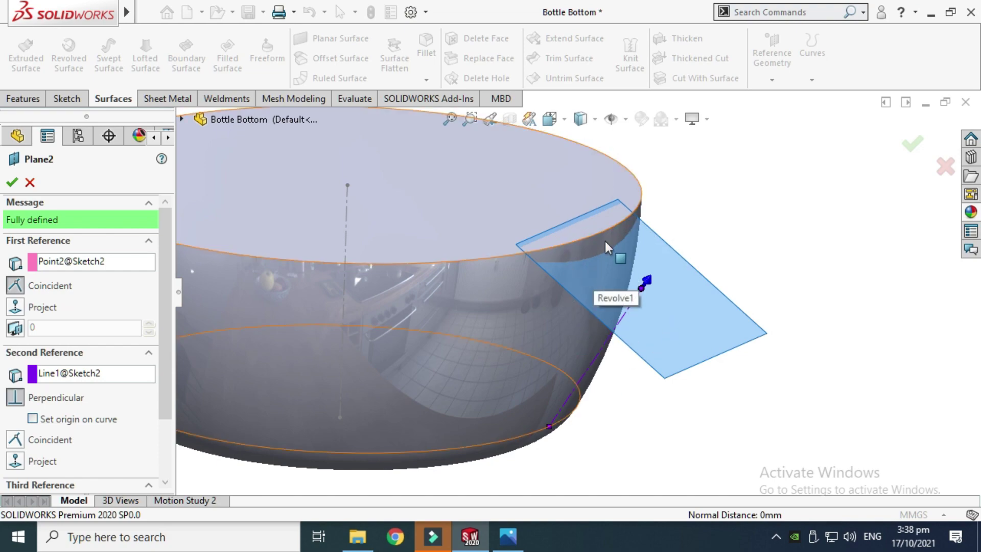
scroll(683, 278, "up", 2)
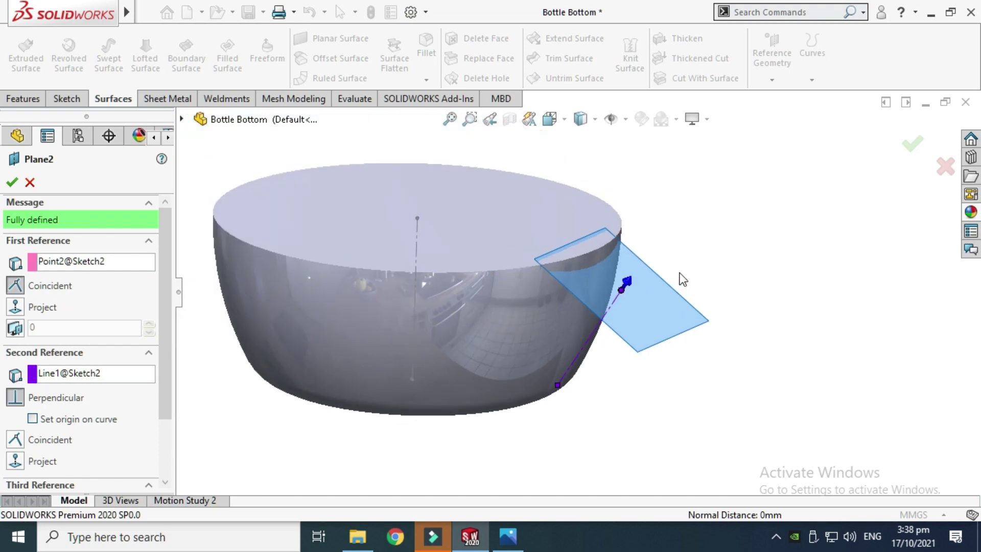
left_click(11, 183)
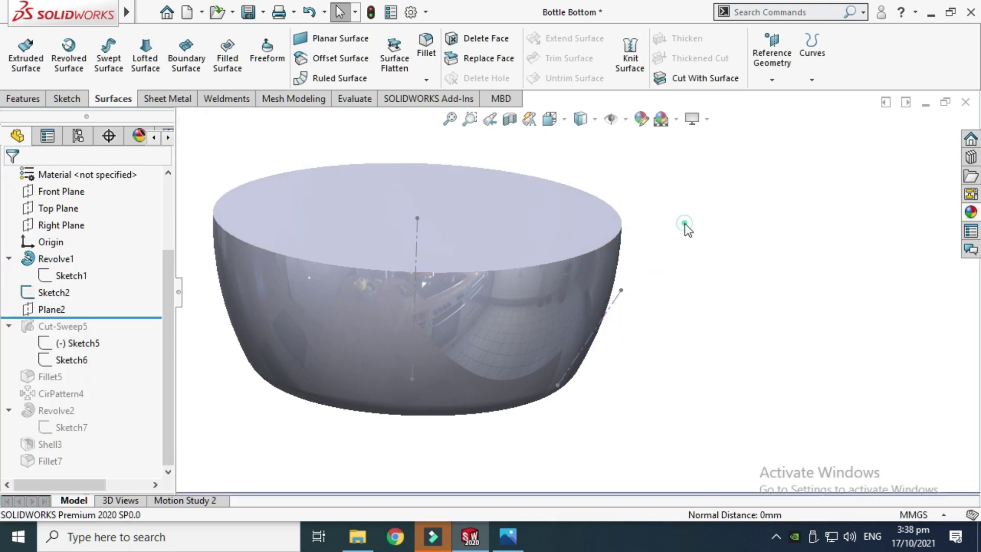
- Make Plane2 visible in the model
left_click(56, 309)
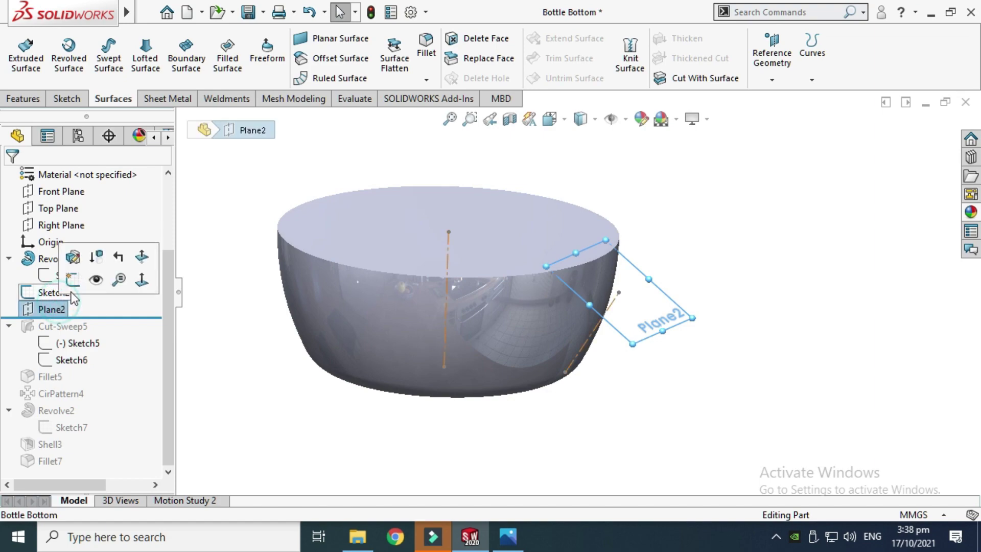
left_click(96, 281)
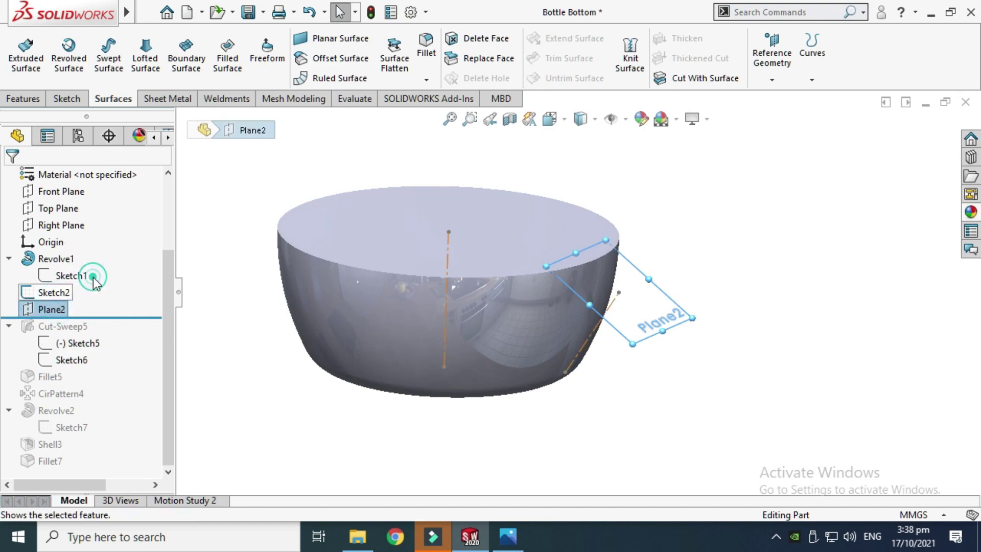
left_click(688, 249)
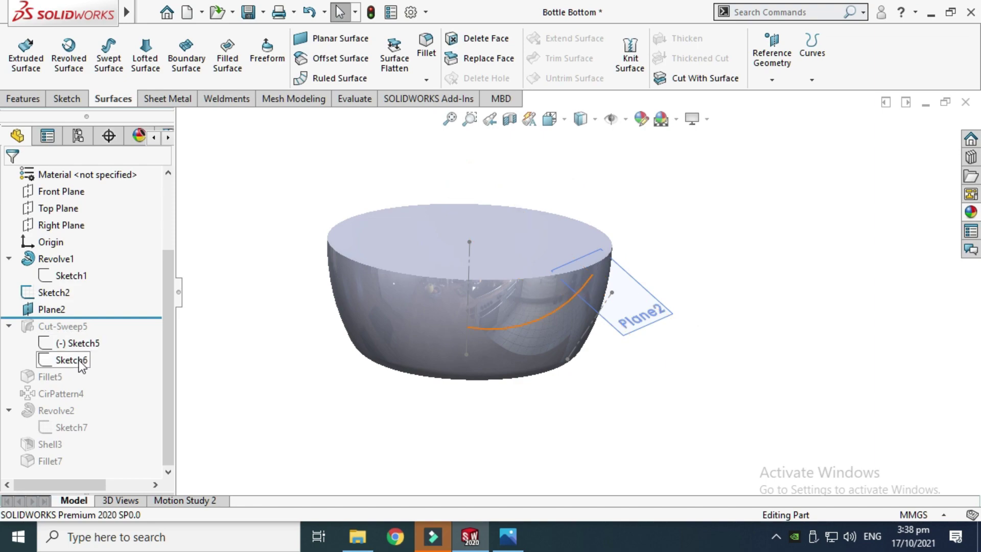
- Show Sketch5 and Sketch6 of Cut-Sweep5 in the model
scroll(605, 210, "down", 3)
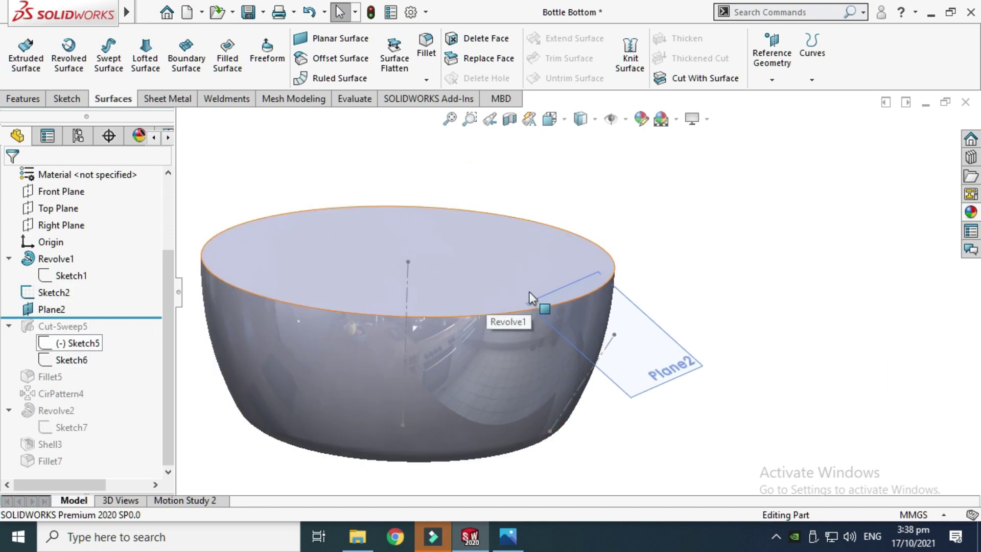
scroll(529, 292, "up", 1)
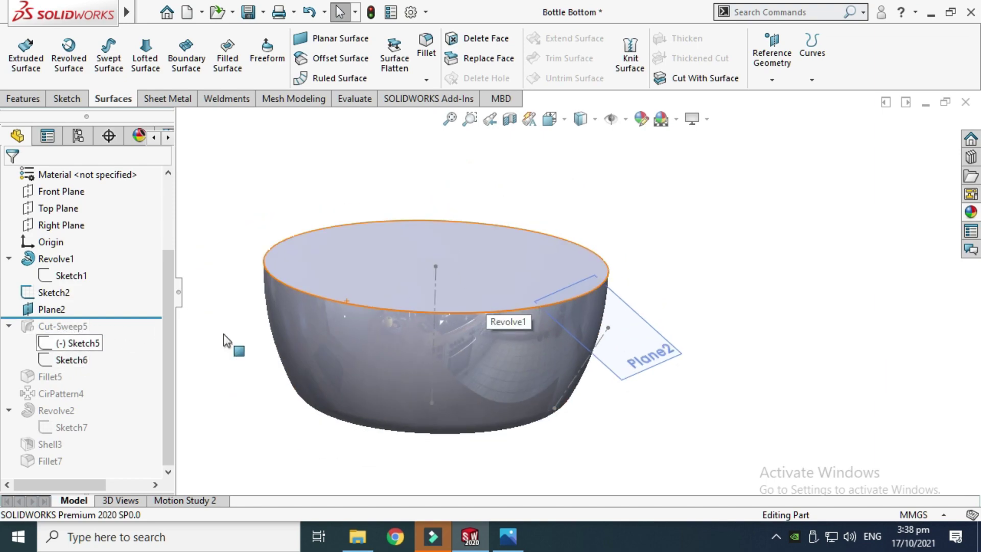
left_click(73, 338)
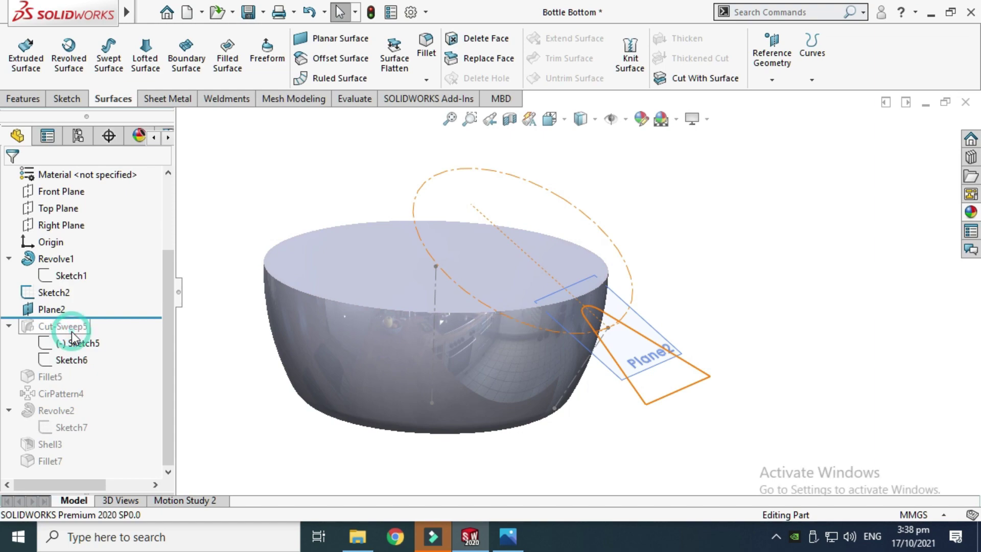
left_click(69, 360)
key("Escape")
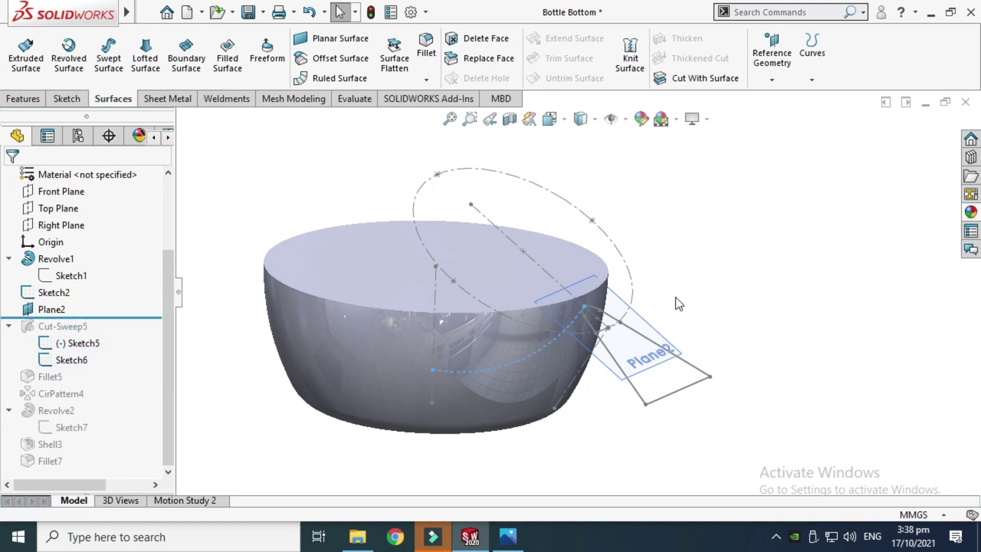
- Examine how the Sketch5 profile on Plane2 and the curved Sketch6 path relate to the revolved body
scroll(575, 289, "up", 1)
right_click(659, 164)
left_click(705, 229)
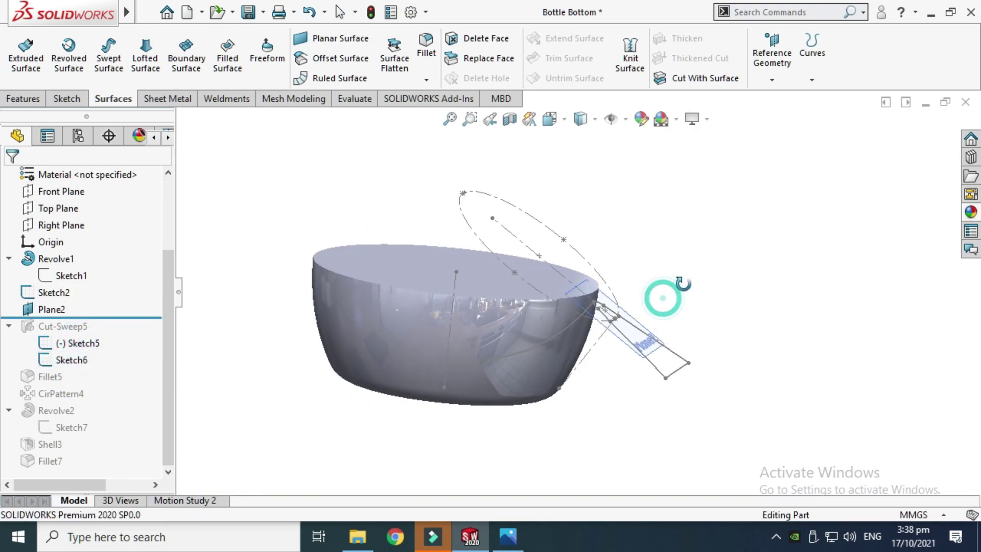
scroll(663, 296, "down", 5)
mouse_move(526, 416)
left_mouse_down()
mouse_move(492, 437)
mouse_move(563, 339)
left_mouse_up()
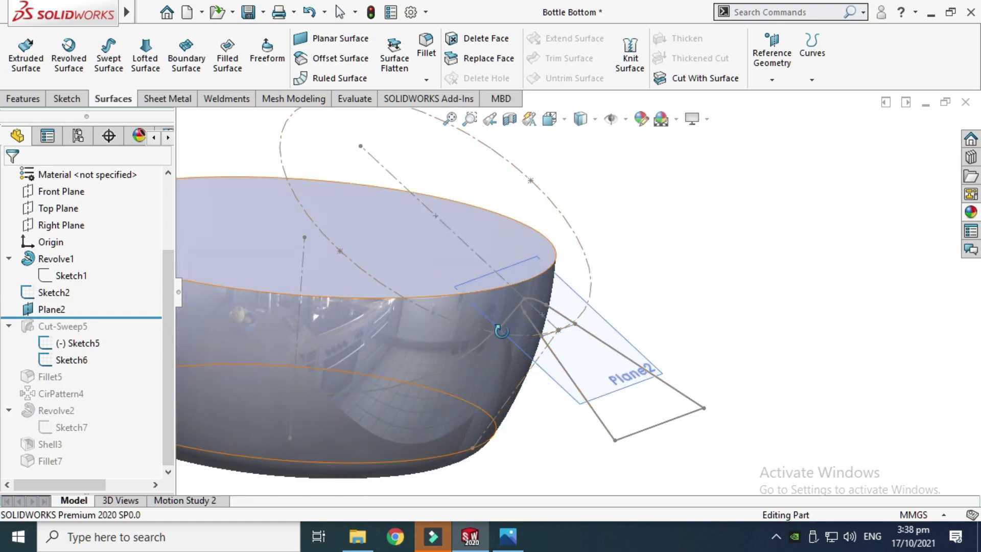
key("Escape")
scroll(467, 372, "down", 2)
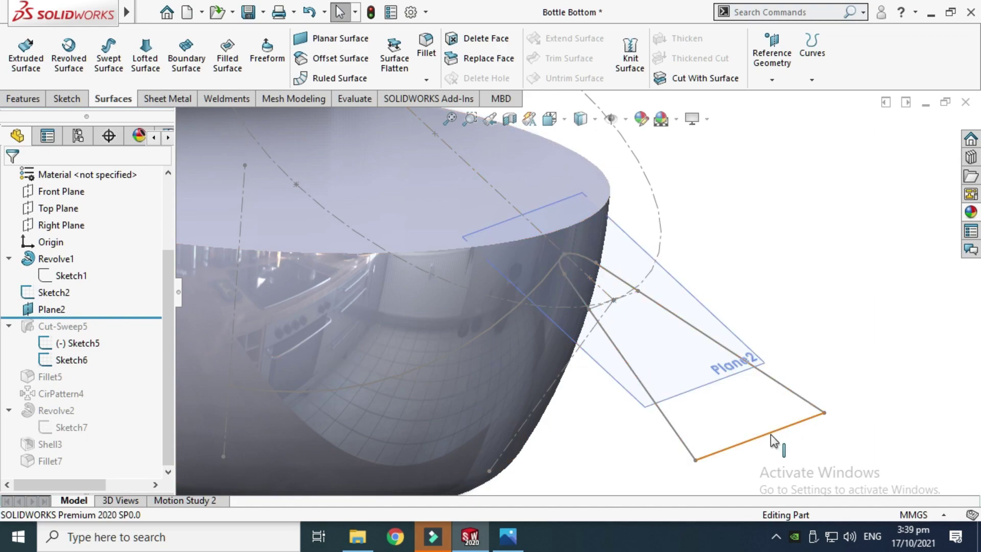
scroll(547, 281, "down", 3)
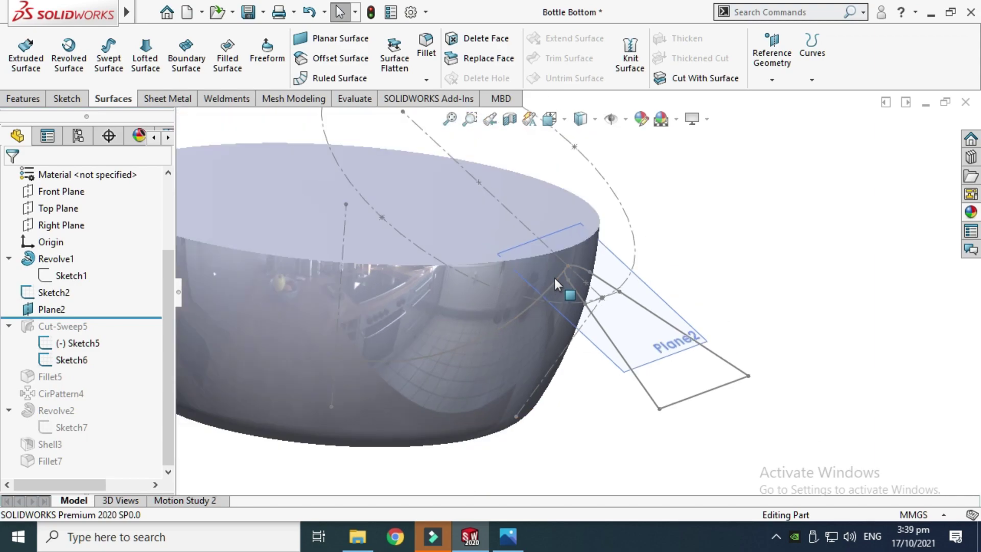
scroll(577, 298, "up", 3)
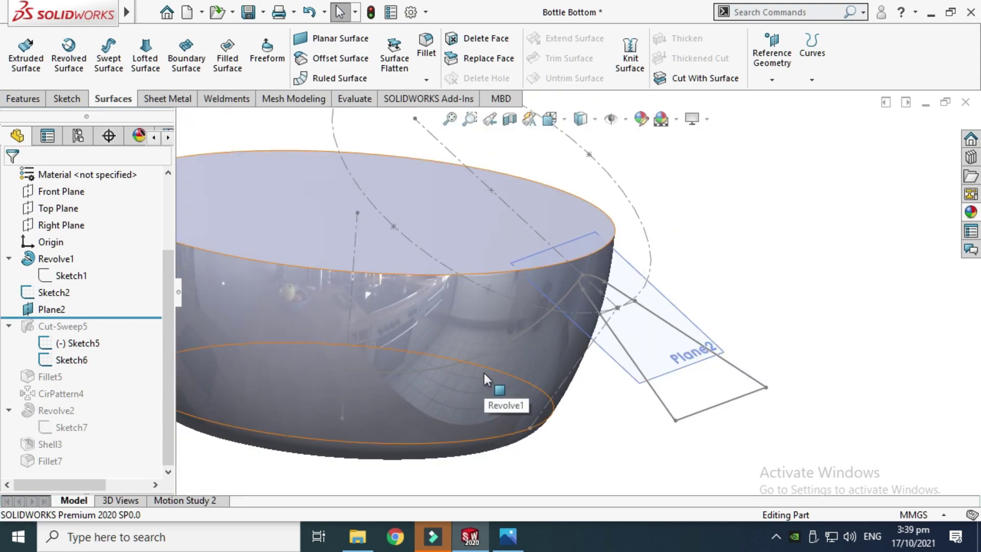
scroll(512, 355, "up", 3)
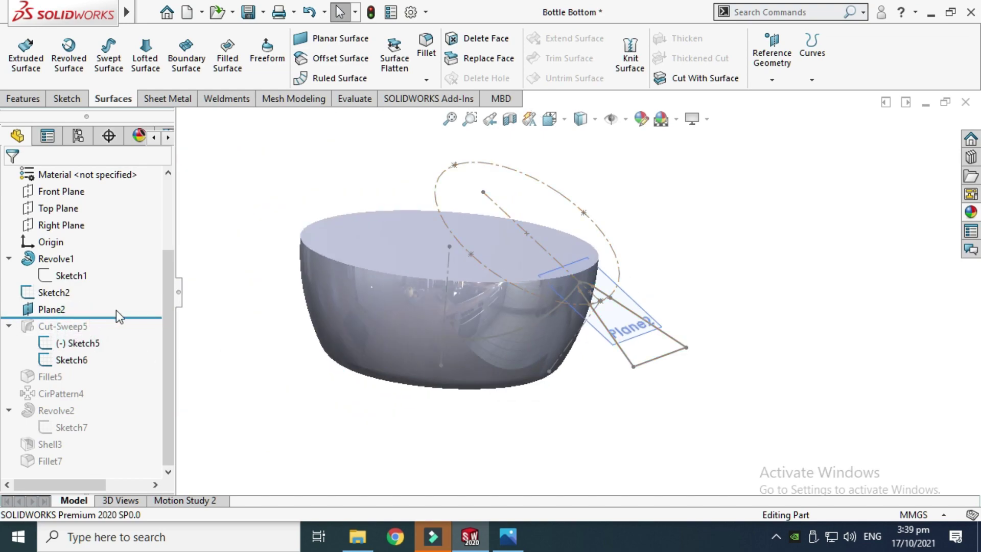
- Roll the model forward past Cut-Sweep5 and open its Sketch5 profile for editing
left_click_drag(126, 317, 121, 367)
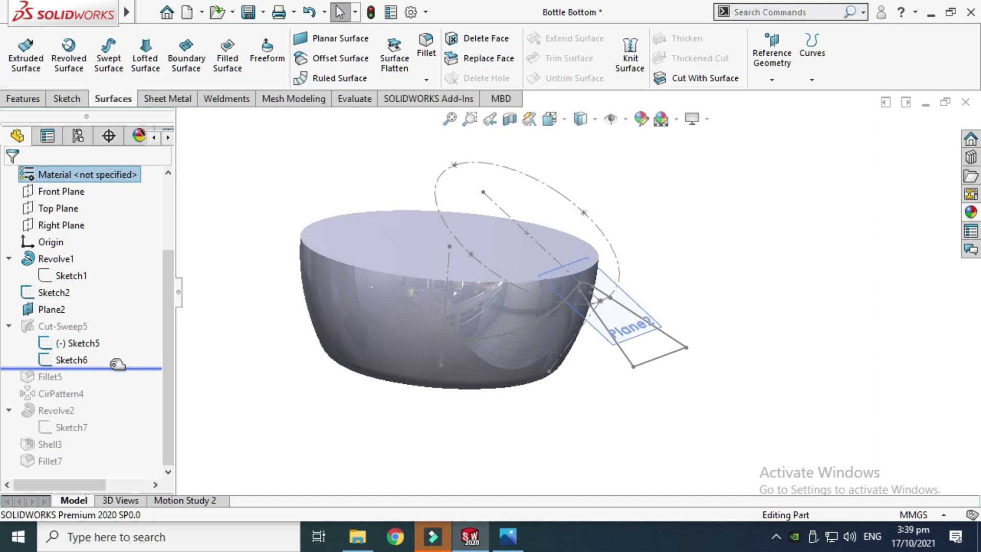
scroll(506, 317, "down", 2)
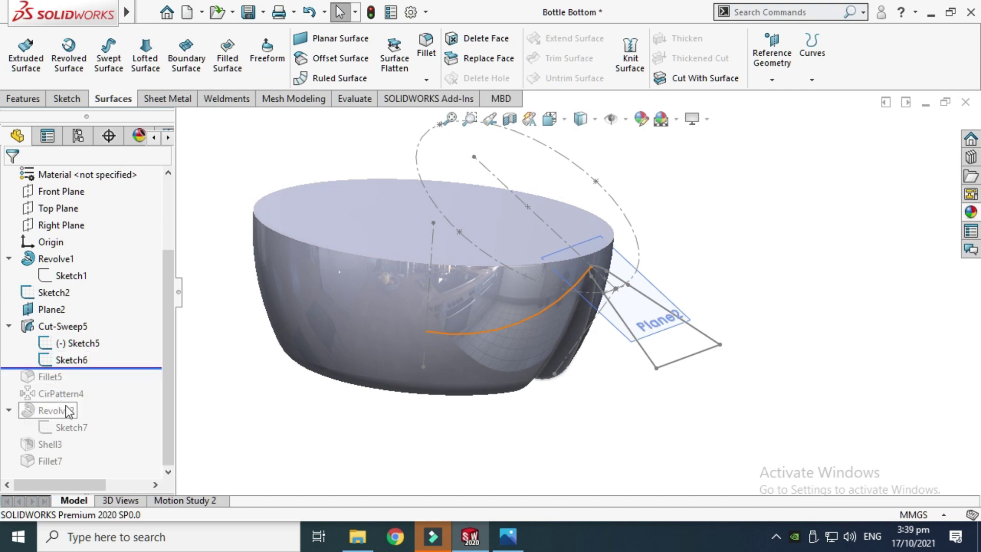
left_click(73, 344)
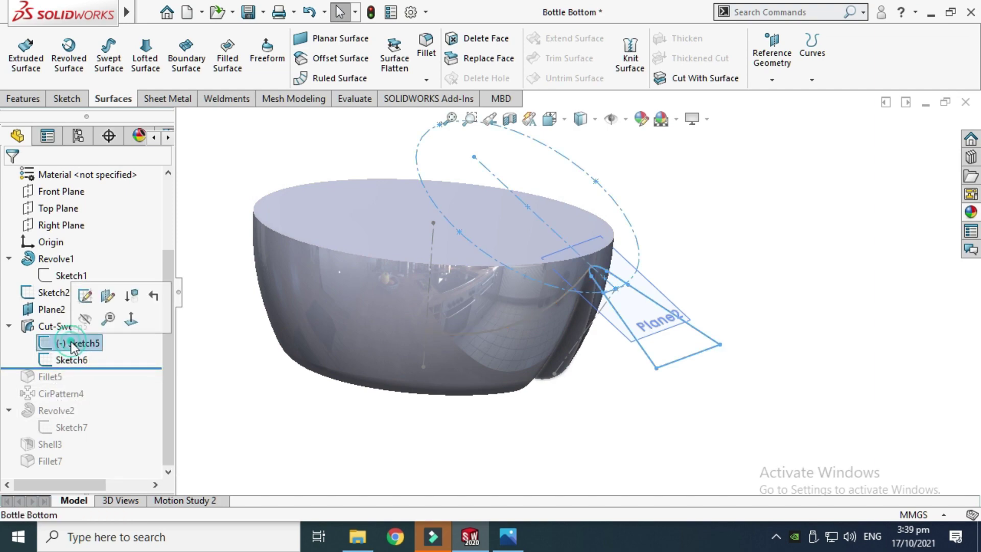
left_click(84, 296)
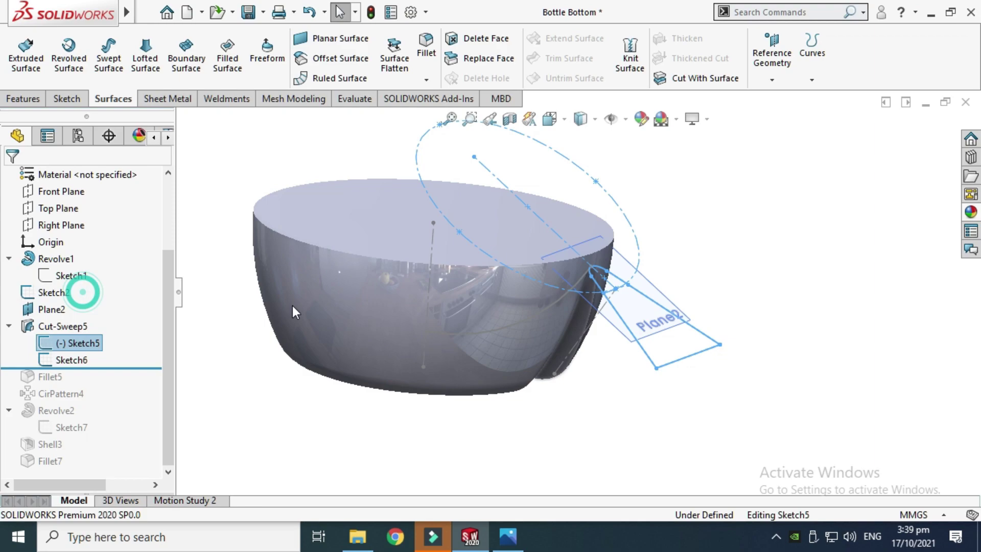
- Review the shape and dimensions of the Sketch5 profile face-on, tilted, and from the right side
left_click(549, 119)
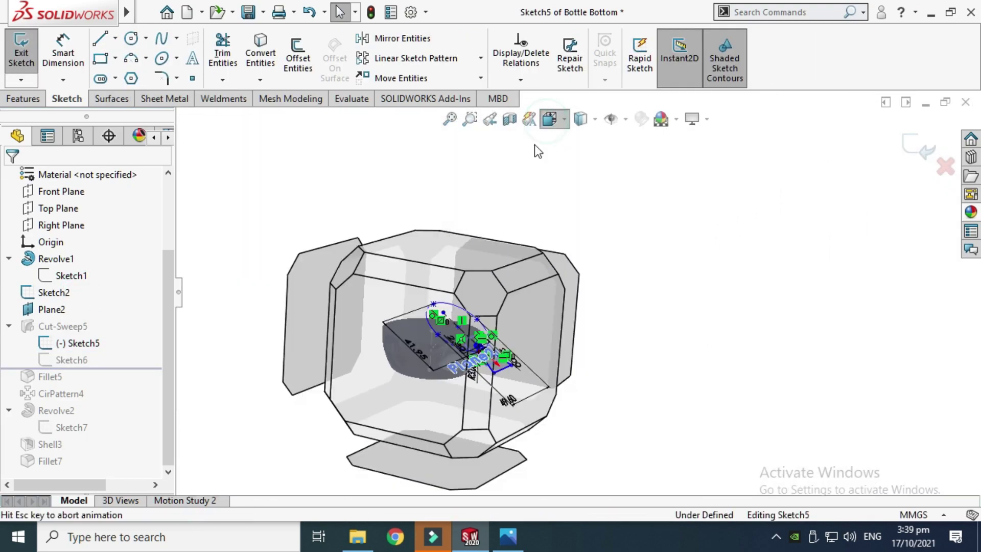
left_click(474, 254)
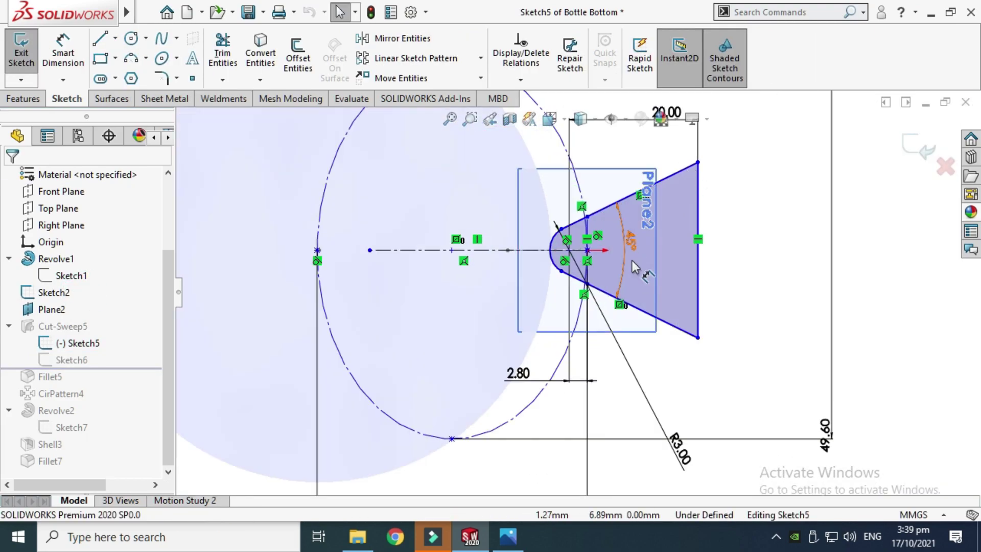
scroll(613, 240, "up", 5)
right_click(482, 162)
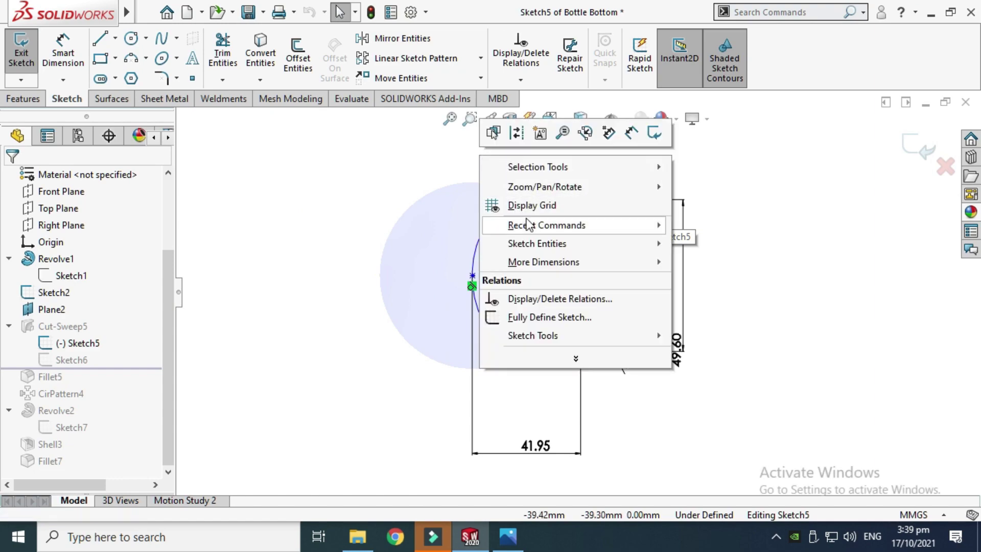
mouse_move(529, 225)
left_click(692, 258)
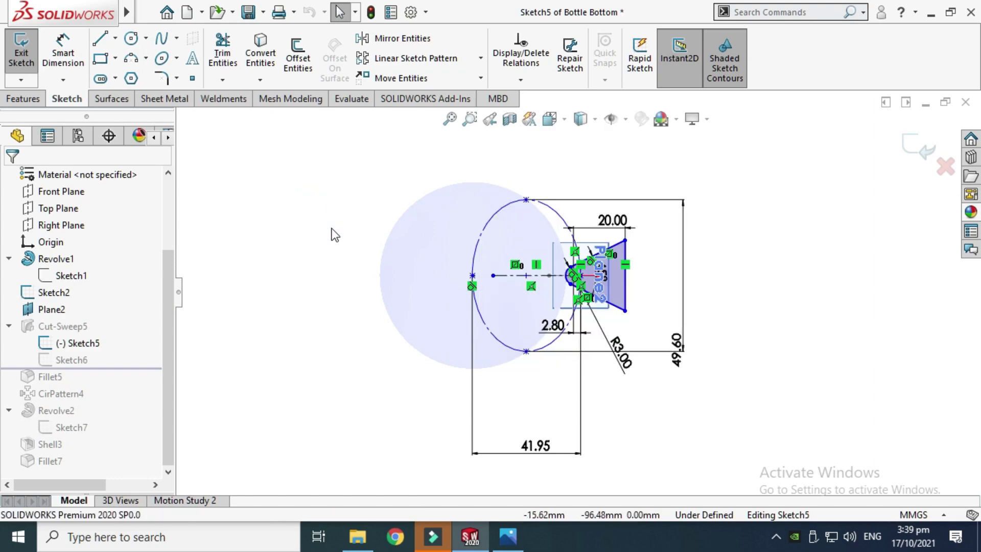
mouse_move(335, 235)
middle_mouse_down()
mouse_move(617, 199)
mouse_move(635, 287)
mouse_move(592, 277)
middle_mouse_up()
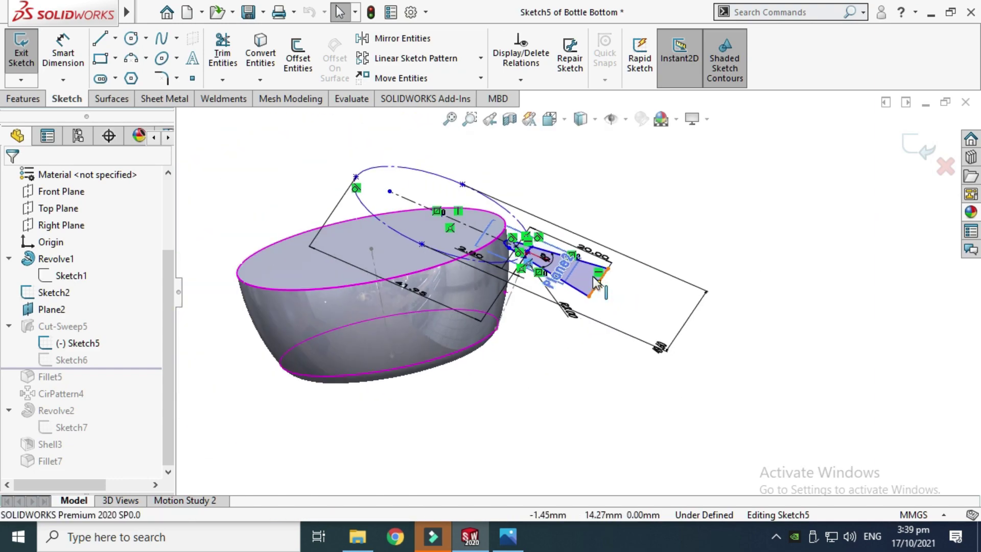
left_click(550, 120)
left_click(605, 270)
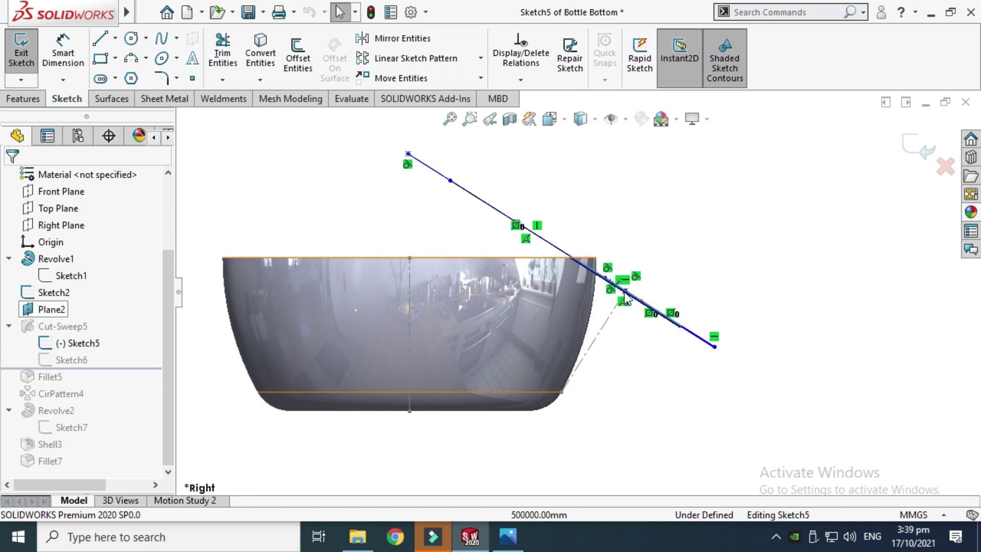
- Examine where Sketch5's construction ellipse and tapered profile sit on Plane2 relative to the revolved body, and close the sketch
scroll(657, 271, "up", 2)
middle_click_drag(657, 271, 628, 291)
scroll(628, 290, "down", 2)
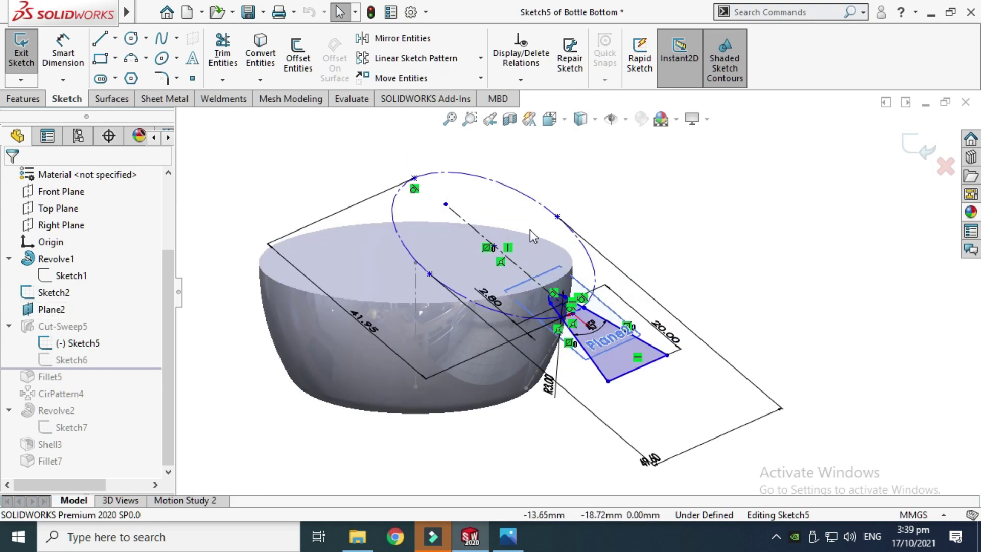
scroll(540, 281, "up", 2)
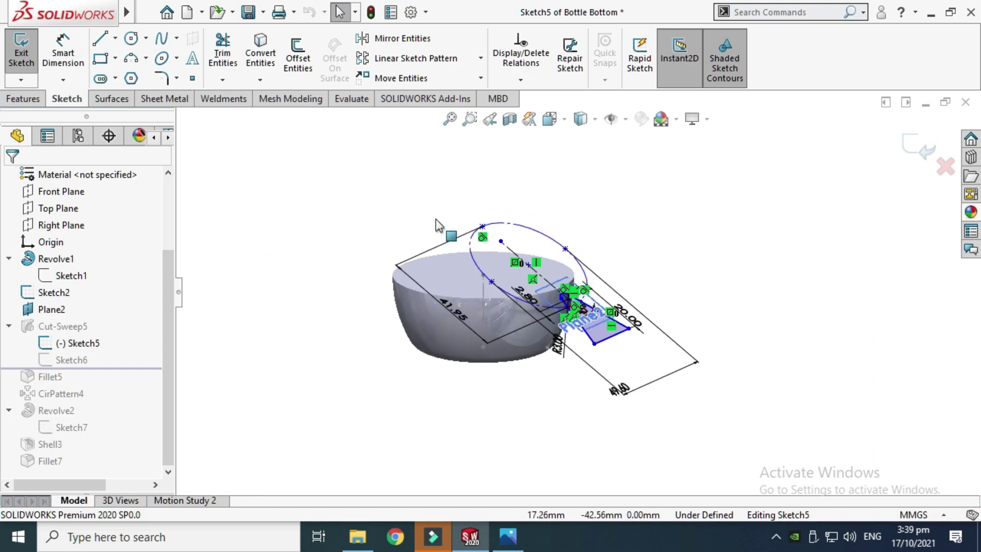
scroll(540, 281, "down", 2)
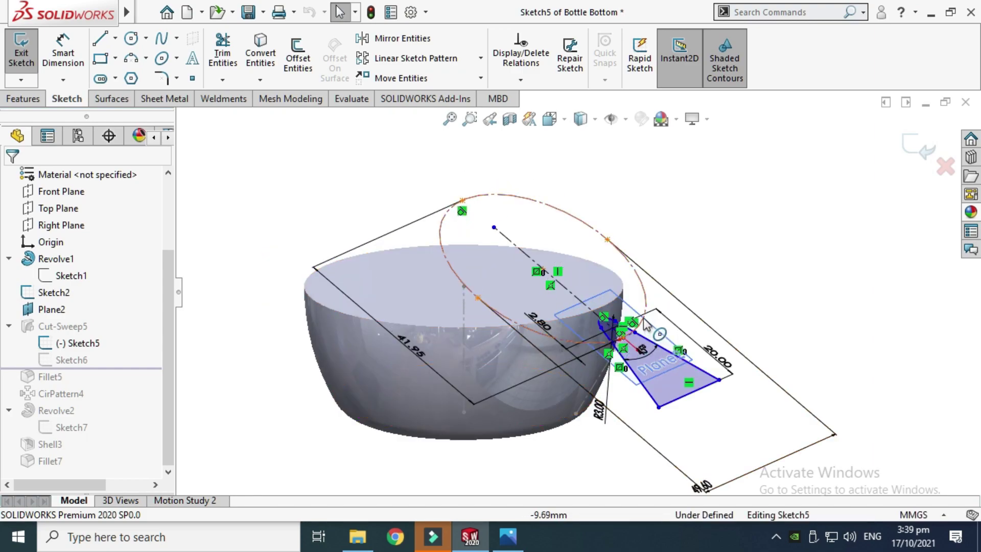
scroll(631, 309, "down", 2)
scroll(631, 309, "up", 2)
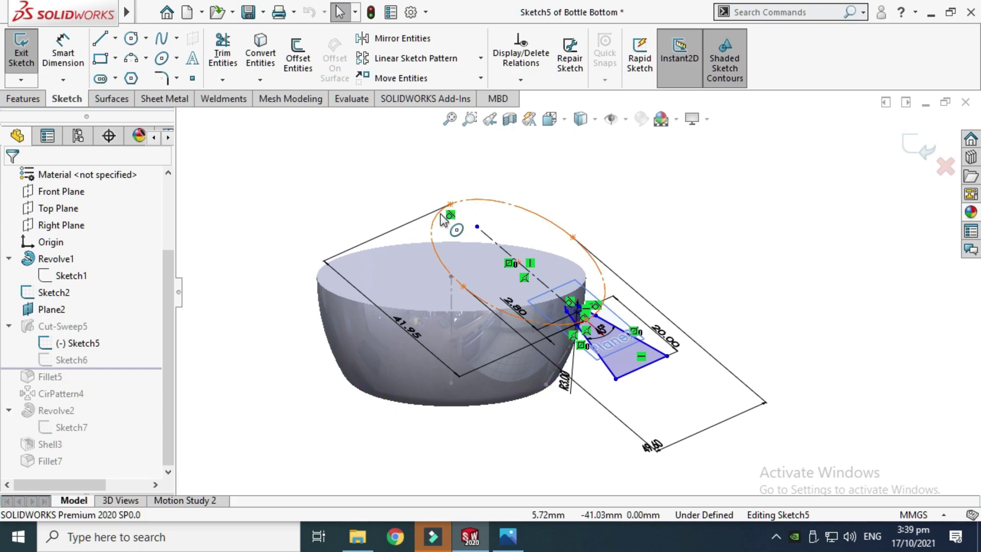
scroll(516, 277, "down", 2)
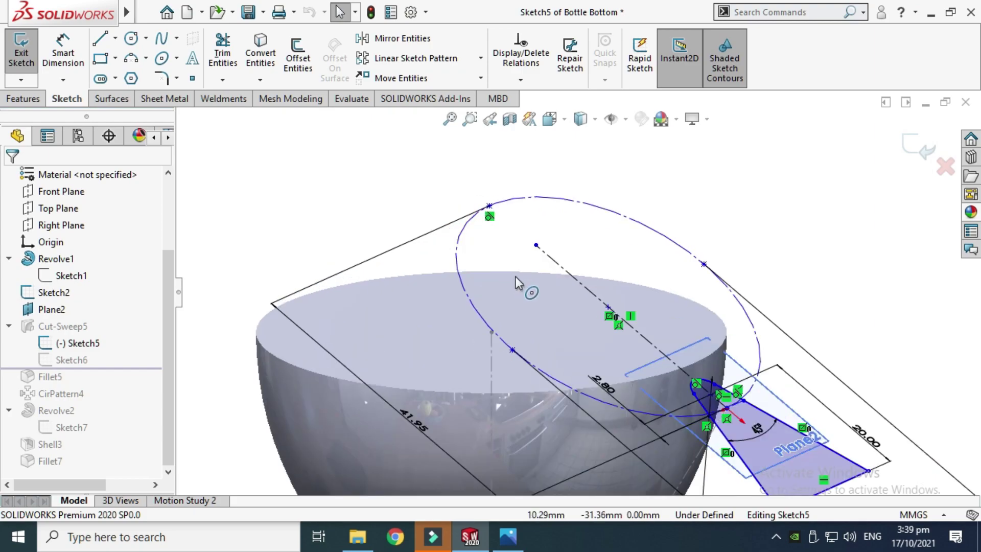
scroll(641, 344, "up", 2)
scroll(643, 349, "down", 3)
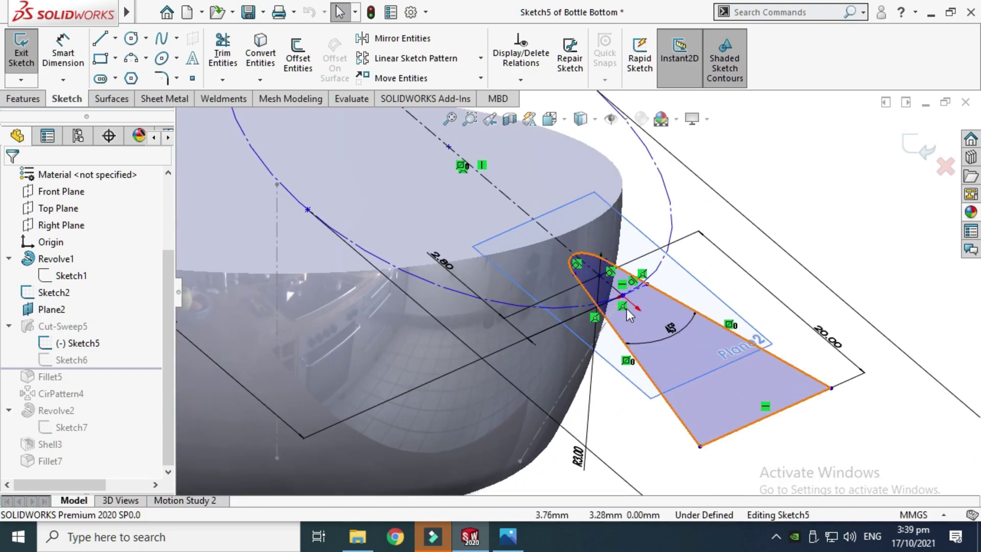
scroll(590, 312, "up", 2)
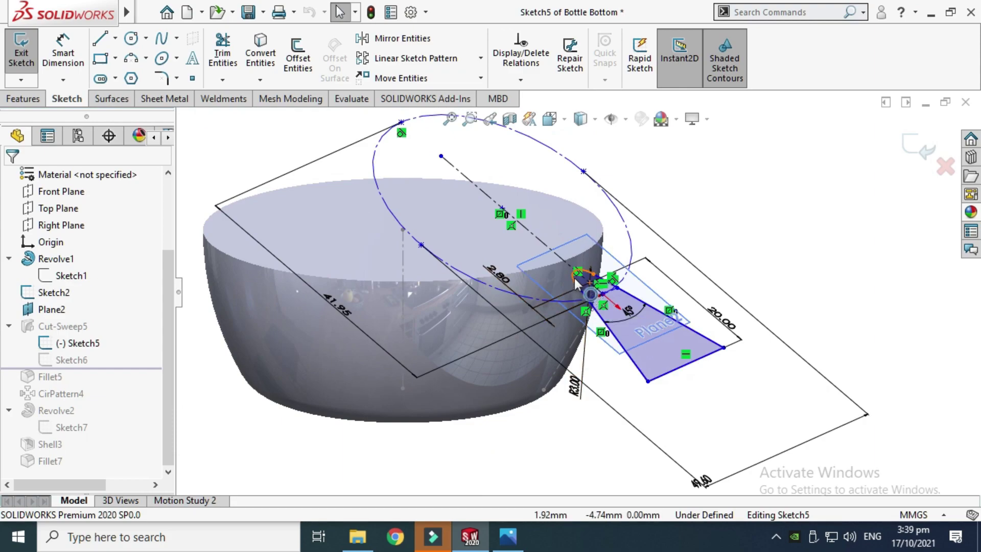
scroll(601, 305, "down", 2)
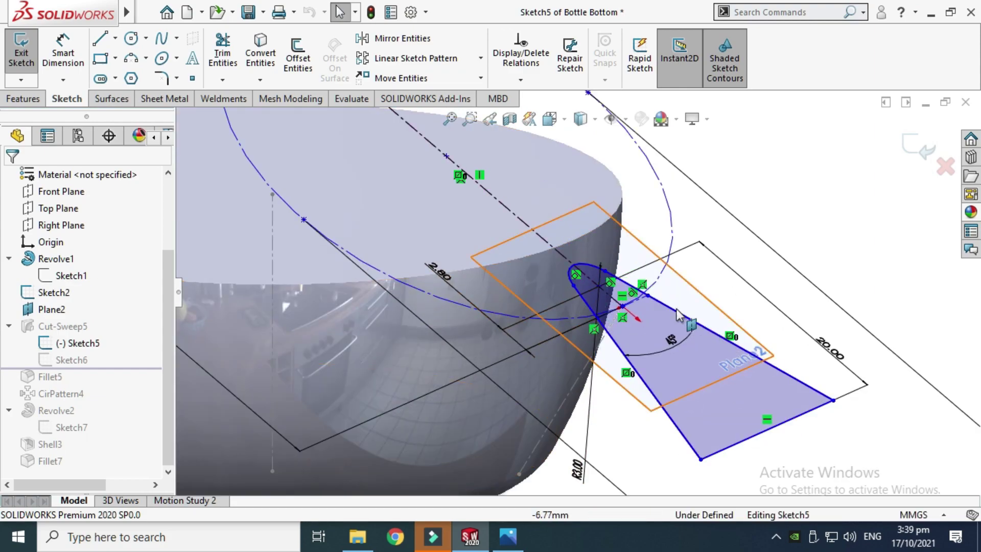
scroll(587, 316, "up", 2)
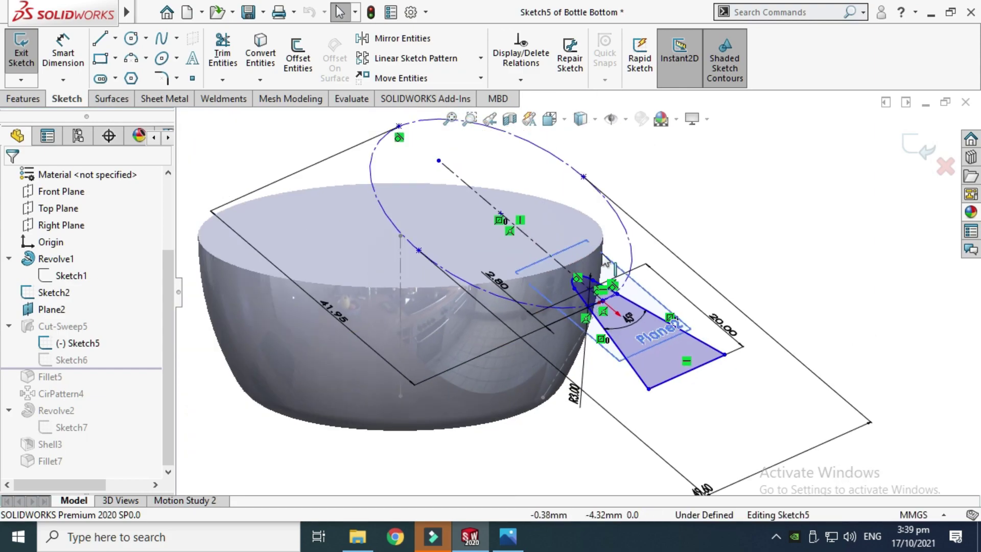
left_click(915, 147)
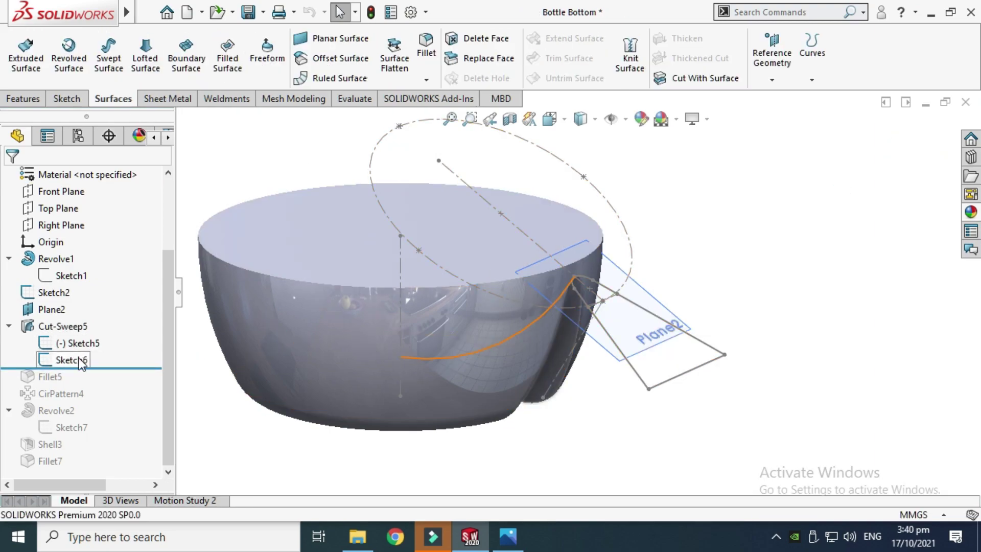
- Open Sketch6, inspect the sweep path arc and the relation of its upper endpoint to the Sketch5 profile, and close the sketch
left_click(71, 360)
left_click(95, 313)
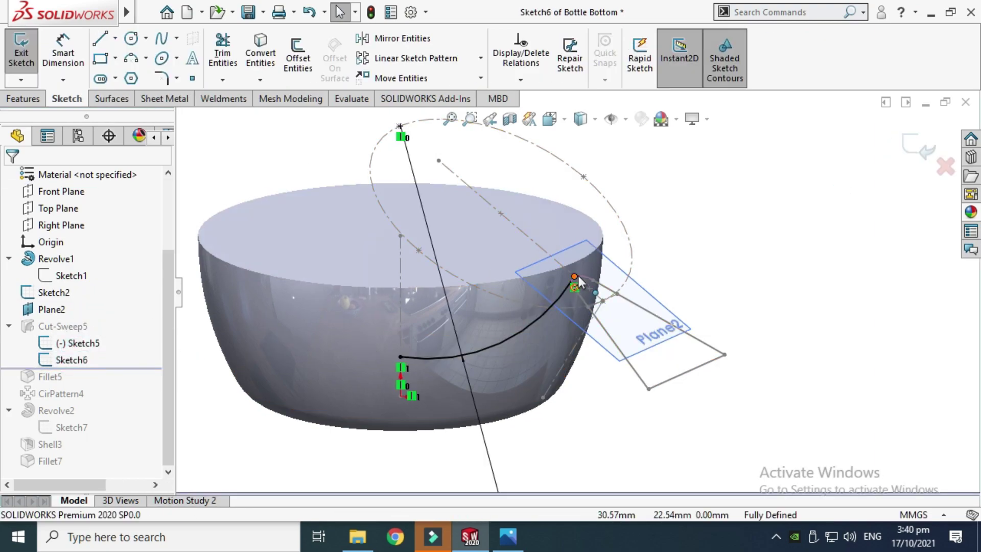
scroll(577, 277, "down", 2)
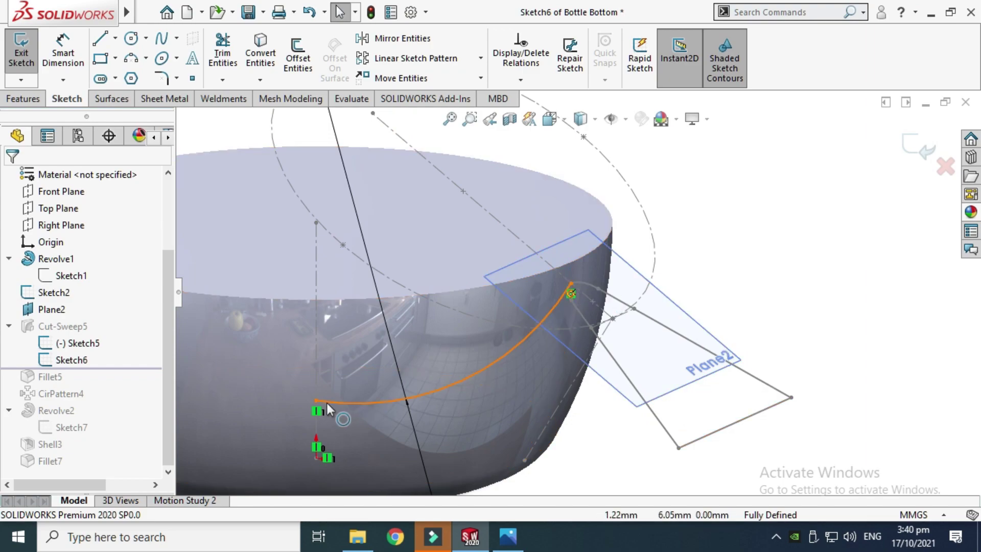
middle_click_drag(355, 371, 418, 356)
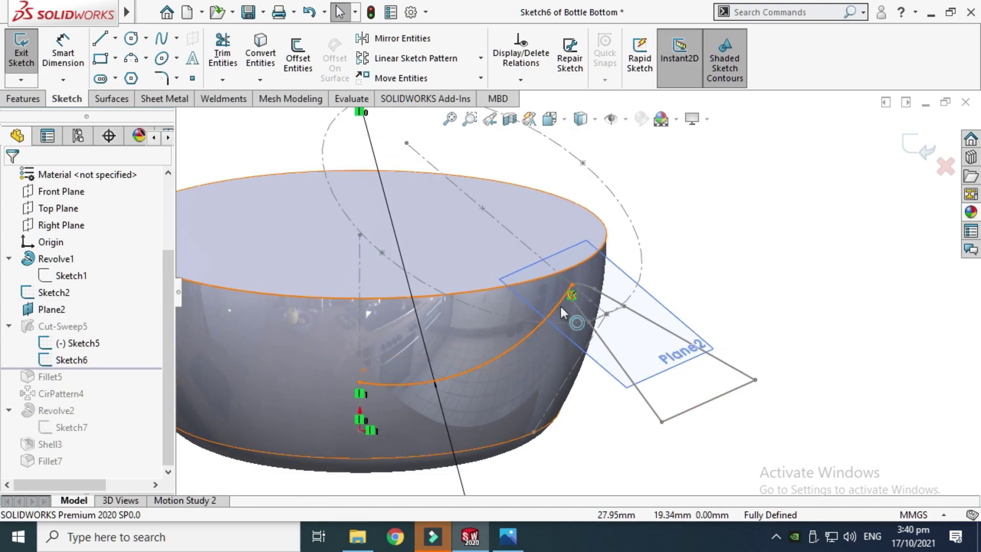
scroll(584, 270, "down", 4)
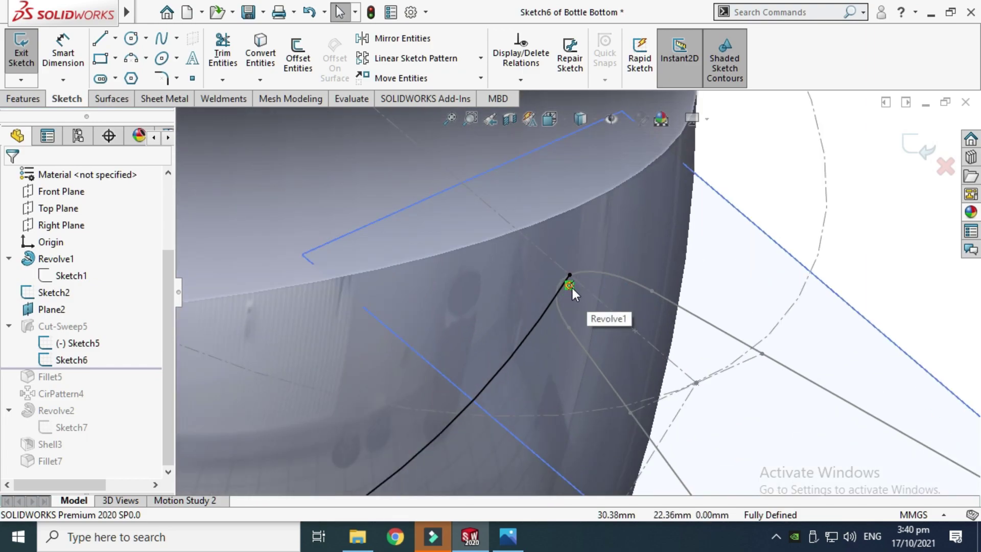
scroll(587, 285, "up", 5)
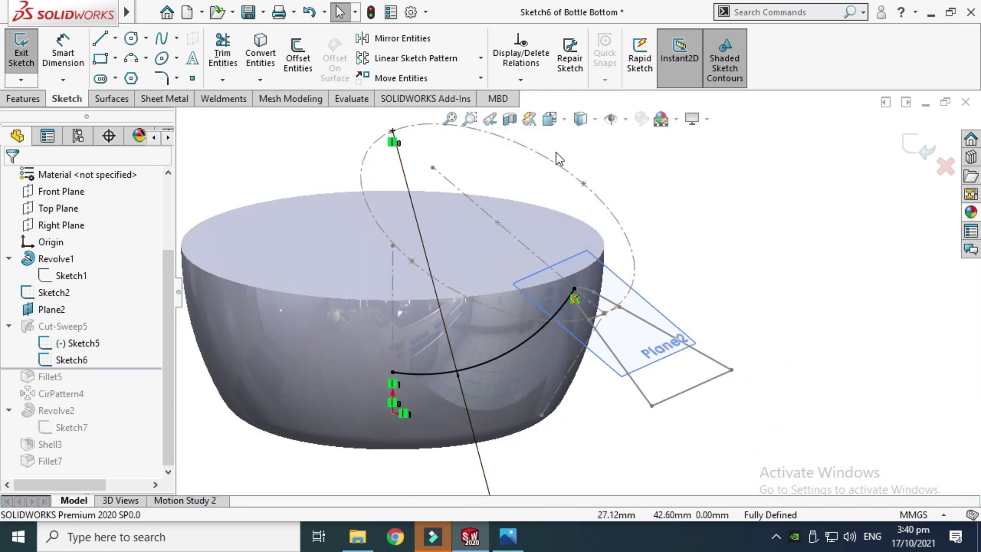
left_click(917, 147)
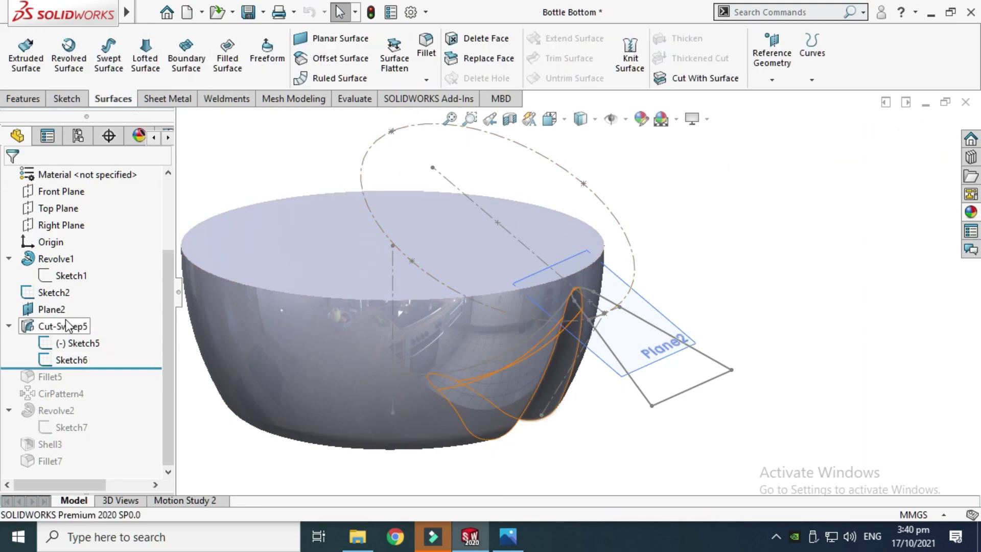
- Examine the groove that Cut-Sweep5 cuts into the revolved body from above, the side and below
middle_click_drag(658, 427, 532, 223)
scroll(530, 302, "down", 4)
scroll(529, 297, "up", 4)
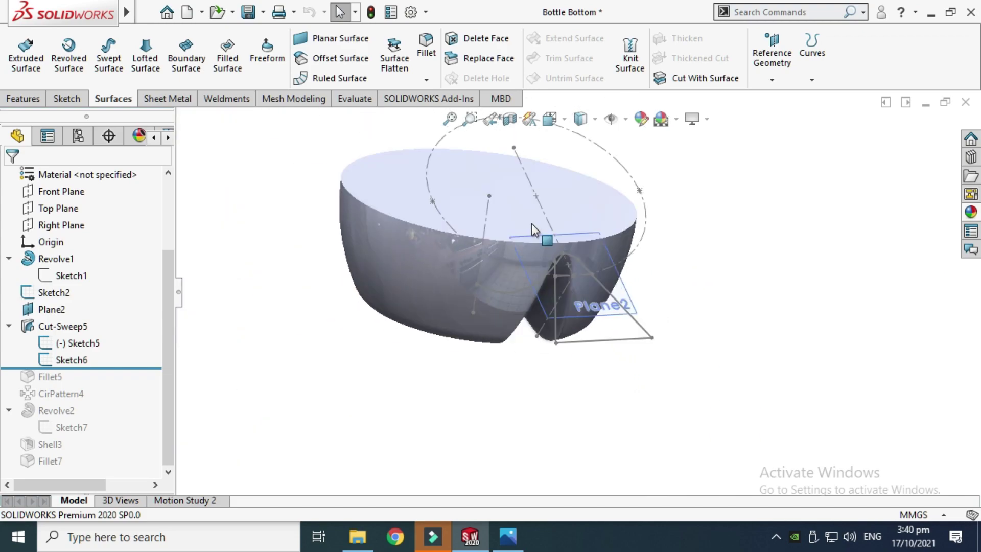
scroll(531, 223, "down", 4)
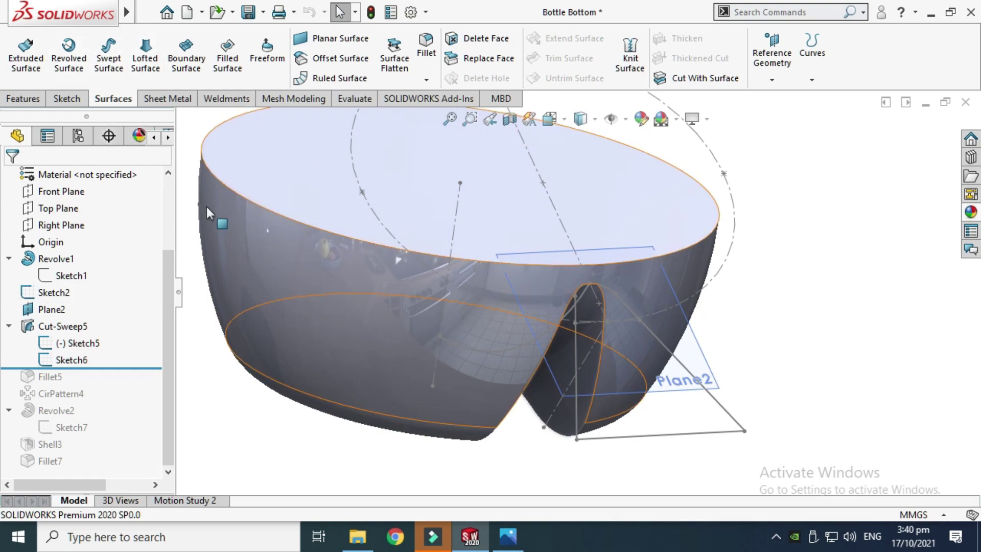
left_click(23, 98)
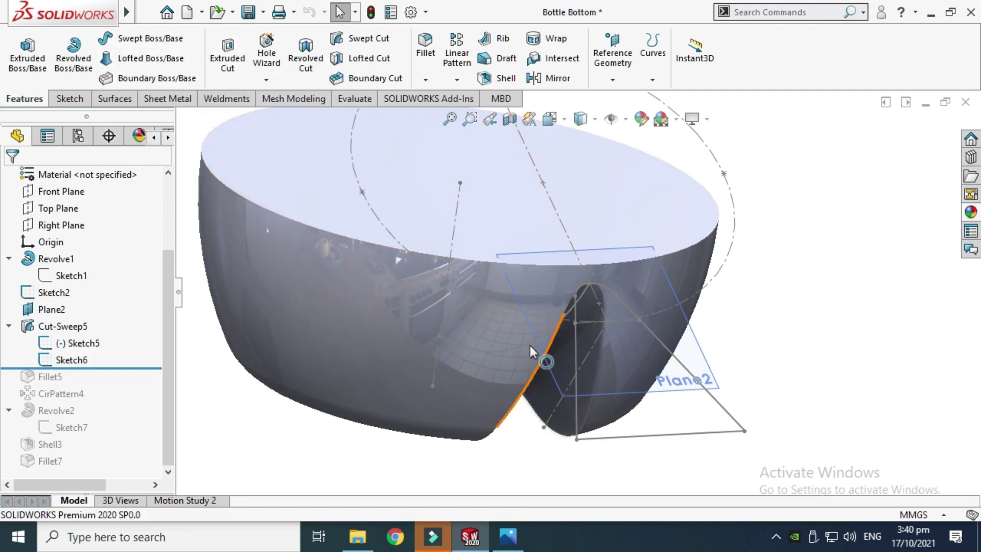
scroll(468, 369, "up", 2)
middle_click_drag(526, 345, 580, 256)
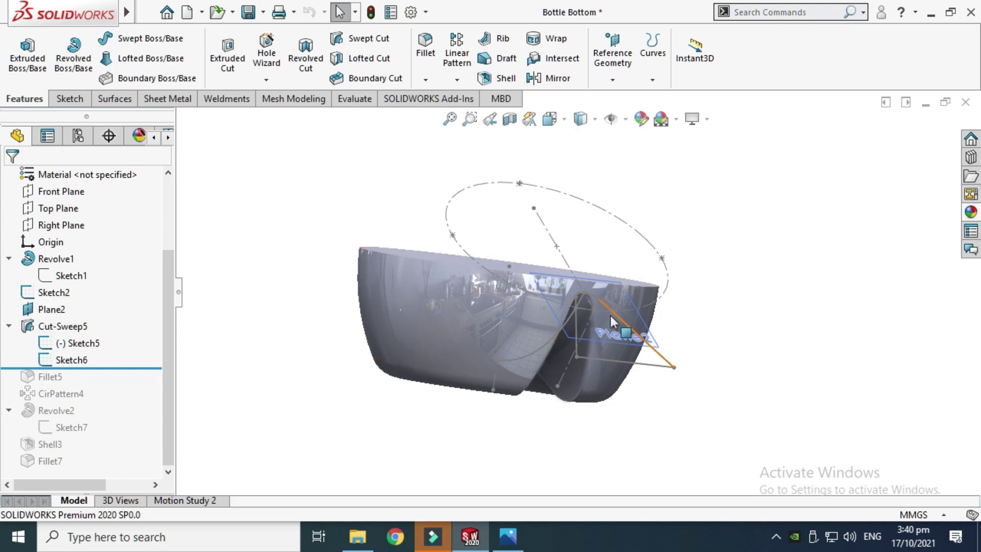
scroll(605, 312, "down", 3)
scroll(599, 305, "up", 3)
middle_click_drag(596, 295, 590, 250)
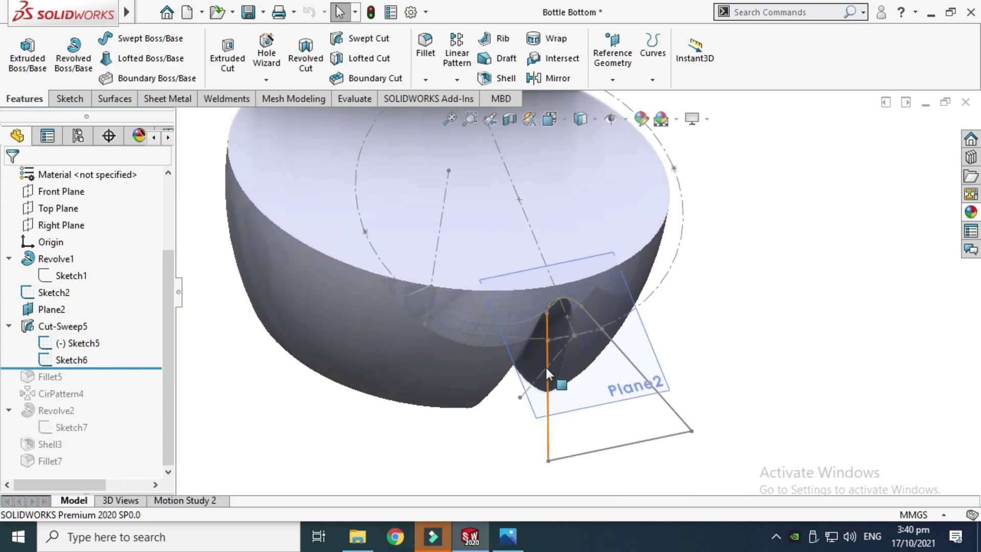
scroll(544, 366, "up", 2)
middle_click_drag(554, 383, 556, 271)
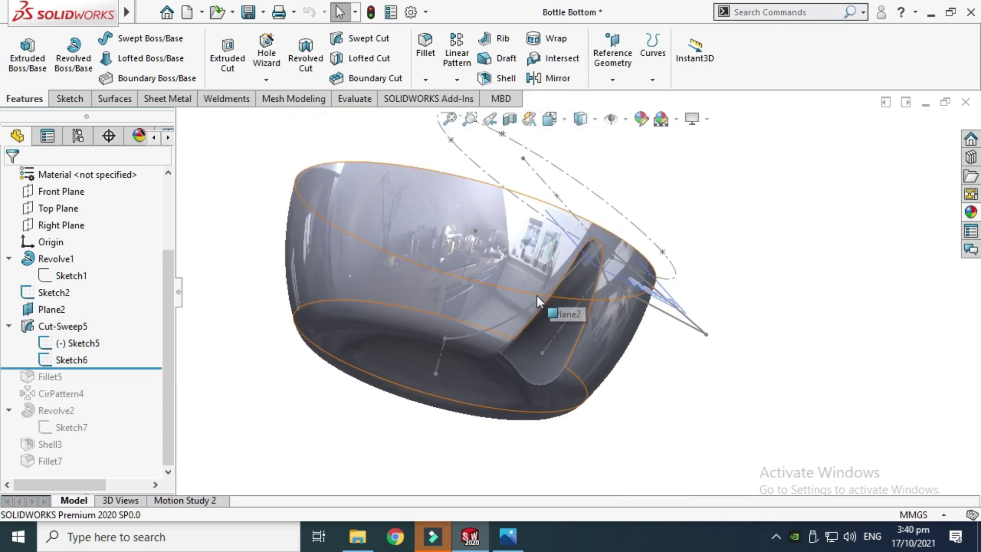
- Review the Cut-Sweep5 definition with Sketch5 as profile and Sketch6 as path, and accept it
left_click(66, 326)
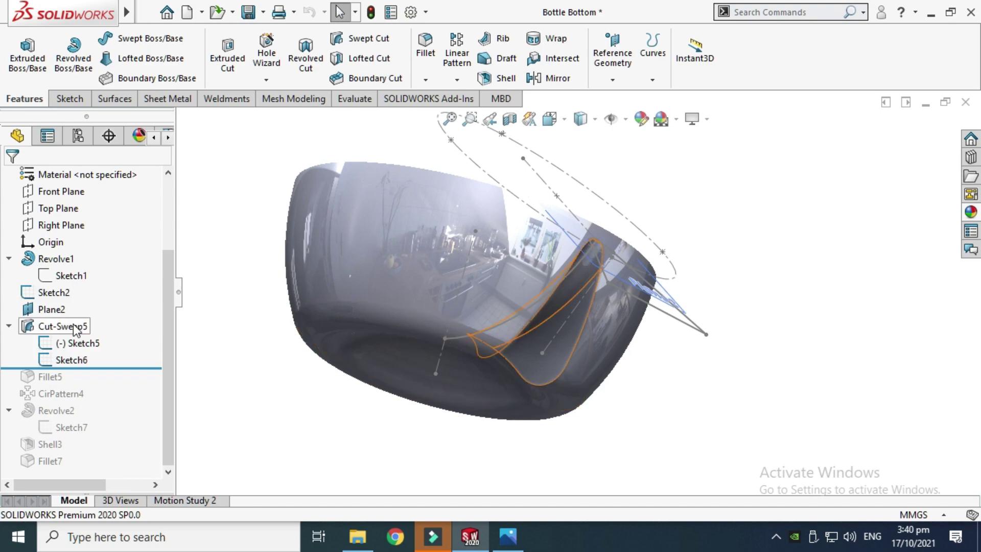
left_click(88, 279)
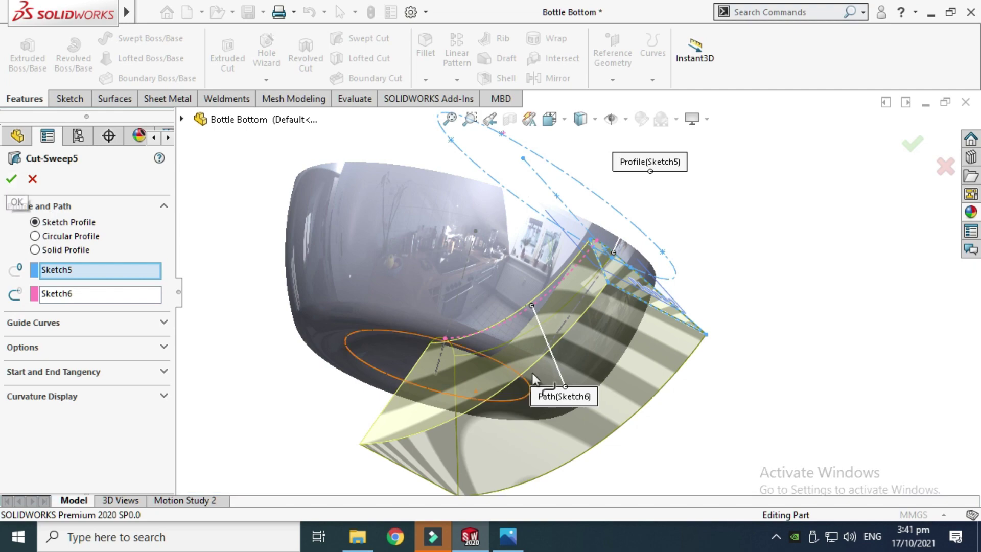
scroll(608, 307, "up", 4)
left_click(10, 181)
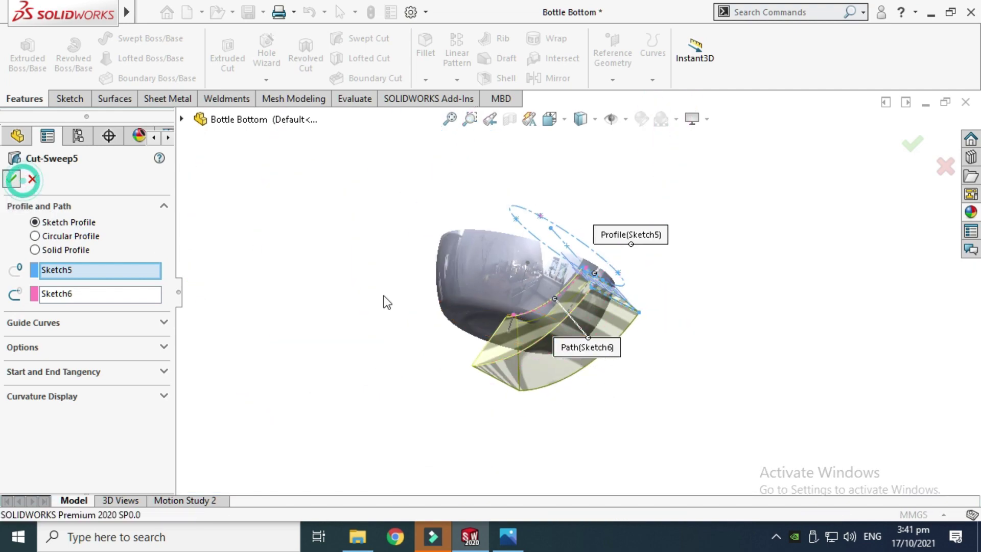
- Examine the swept groove of Cut-Sweep5 from the open top, the underside and the side of the body
scroll(268, 332, "down", 3)
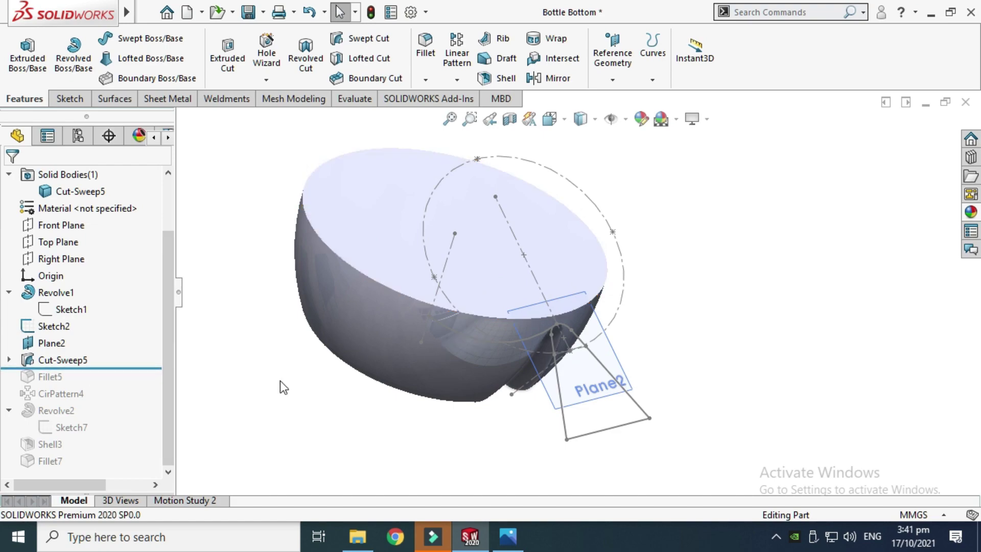
middle_click_drag(279, 381, 612, 296)
scroll(544, 295, "down", 3)
scroll(544, 295, "up", 2)
middle_click_drag(543, 295, 468, 277)
scroll(526, 268, "up", 2)
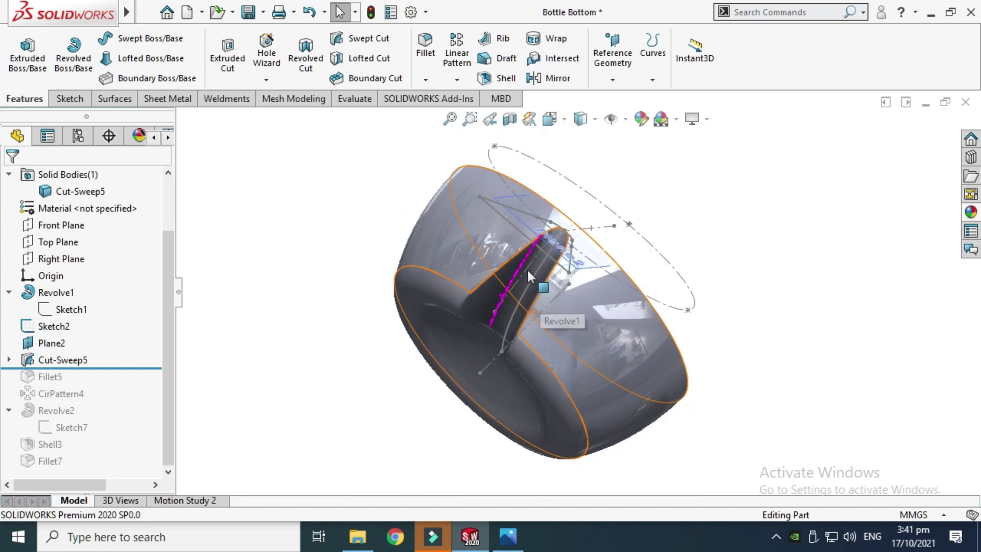
middle_click_drag(541, 262, 428, 295)
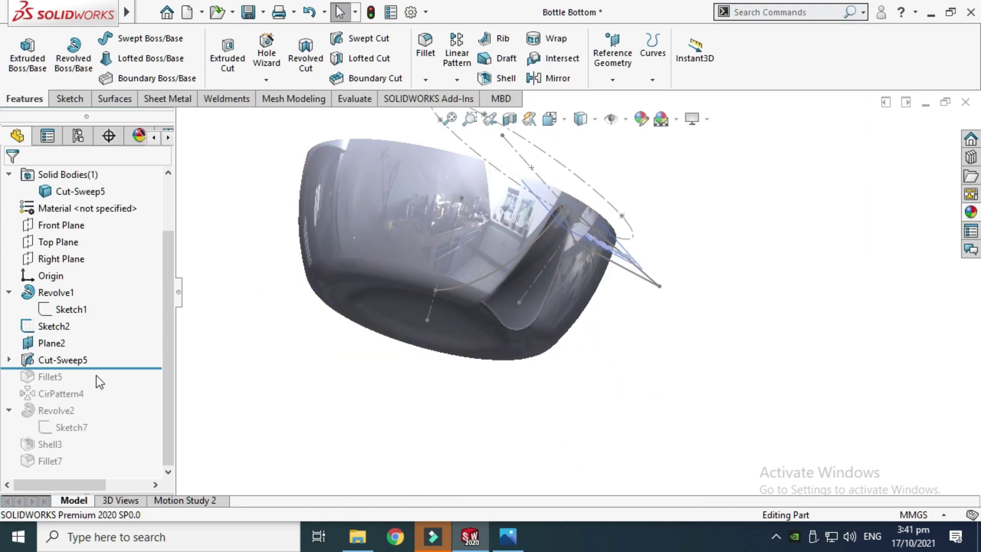
- Roll the model forward to include Fillet5, review its edge selection and radius settings, and accept the definition
left_click_drag(121, 366, 117, 383)
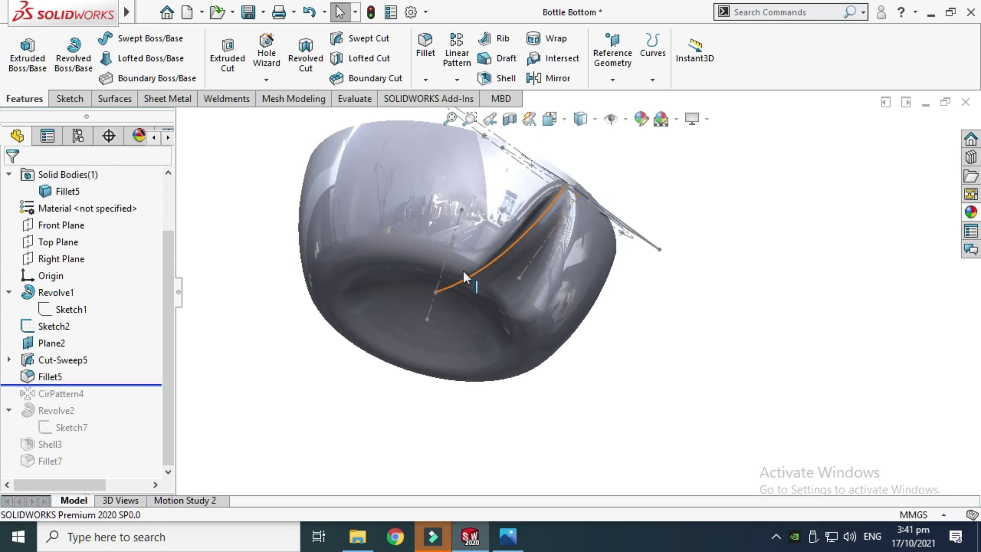
left_click(57, 376)
left_click(68, 325)
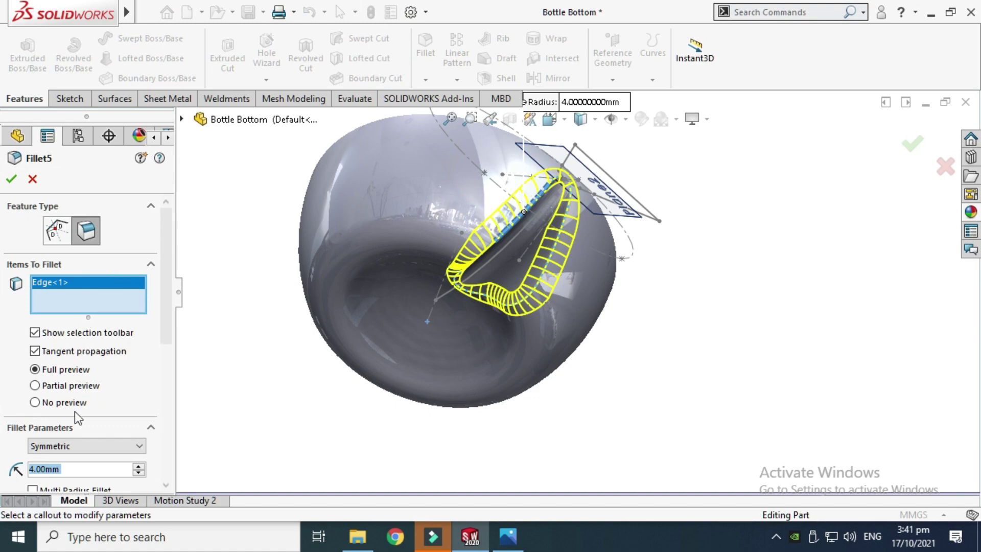
scroll(166, 275, "down", 3)
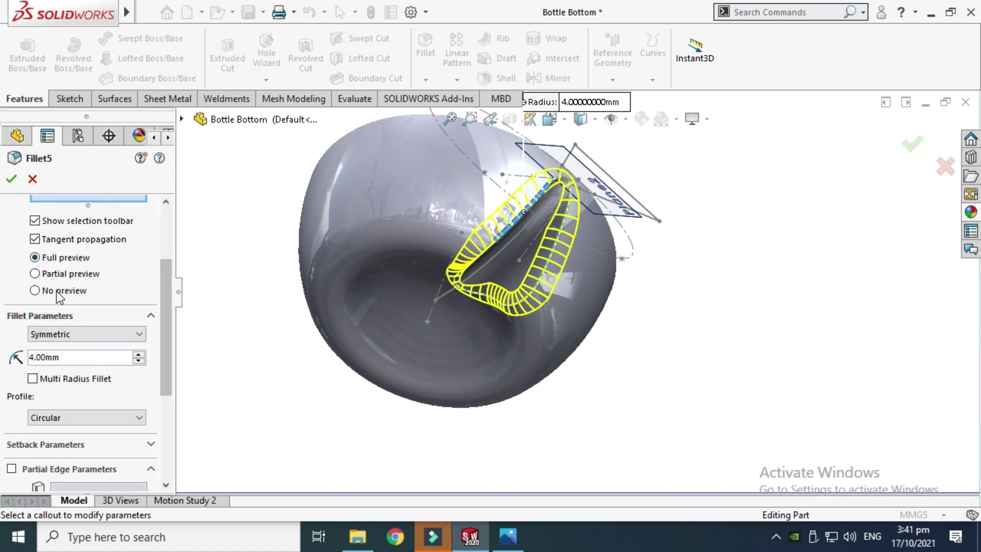
scroll(574, 207, "down", 3)
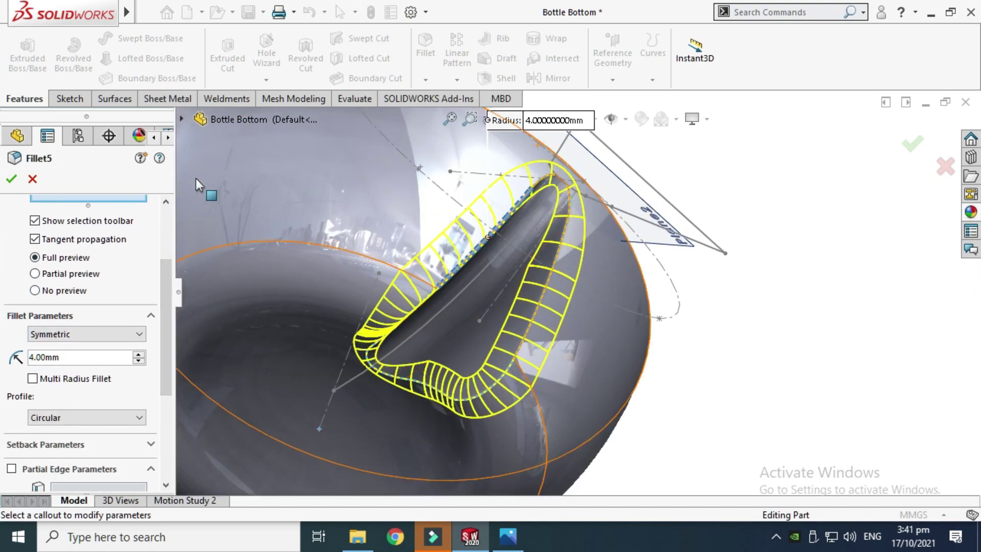
left_click(12, 179)
key("Return")
scroll(740, 338, "up", 5)
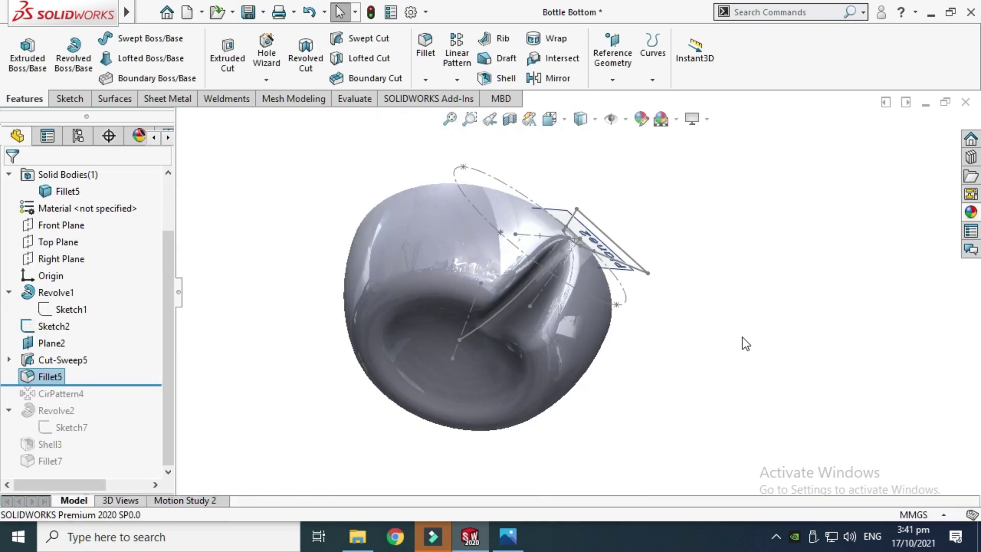
middle_click_drag(741, 336, 660, 252)
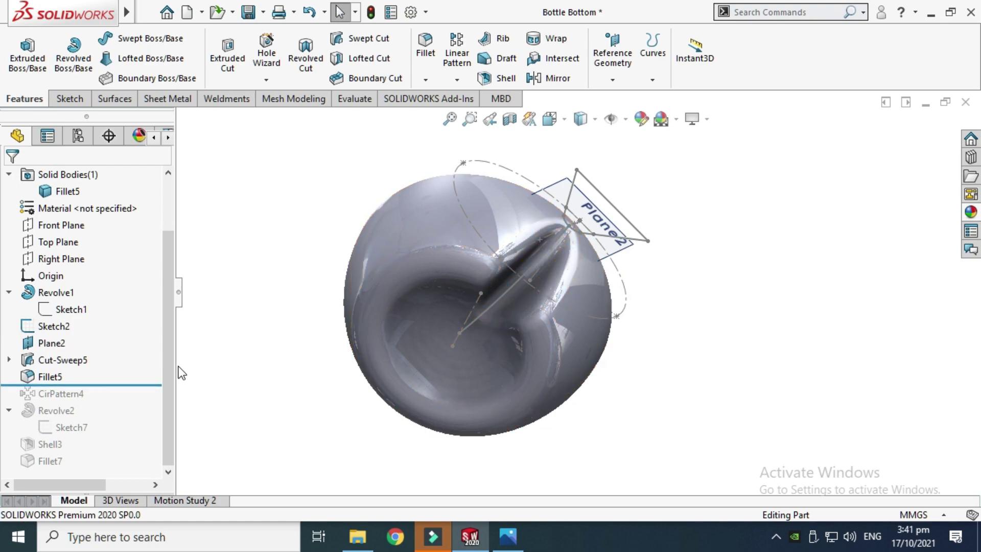
- Roll the model forward to include CirPattern4, review its axis, spacing, instances and patterned features, and close the definition without changes
mouse_move(87, 392)
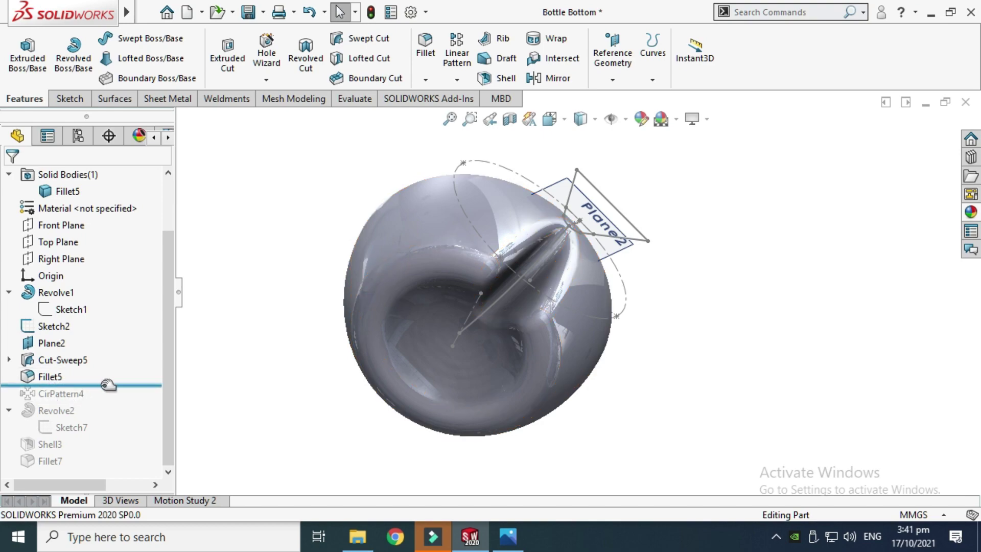
left_click_drag(108, 385, 109, 398)
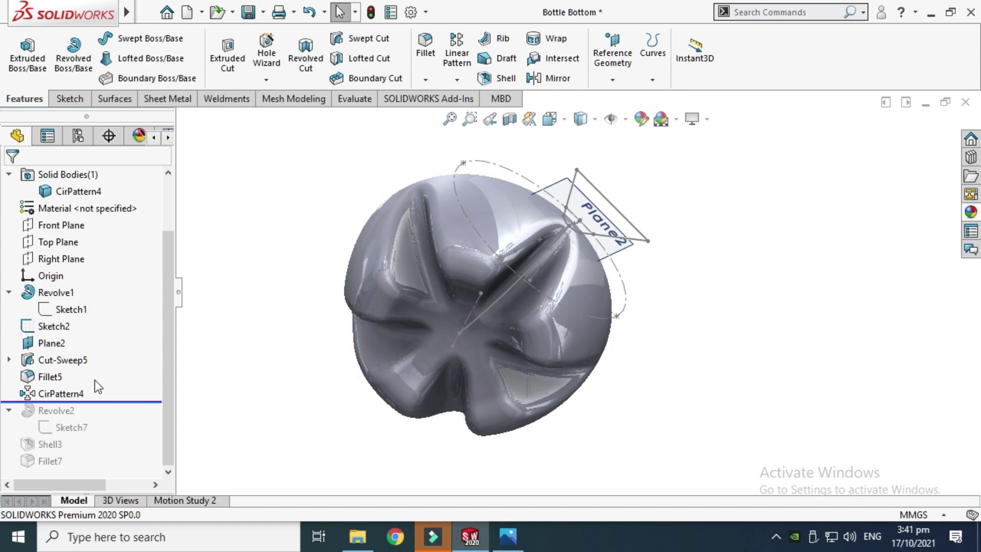
left_click(60, 393)
left_click(65, 344)
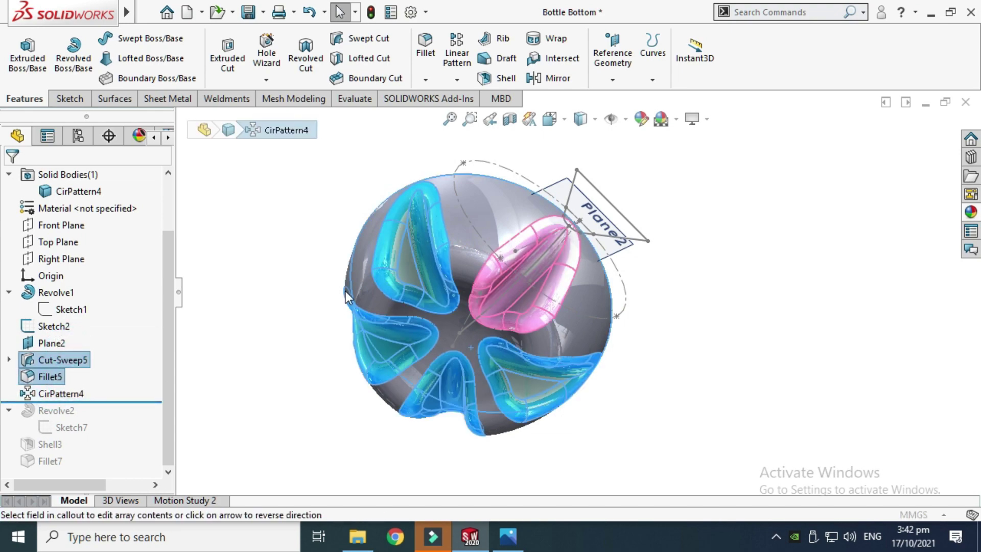
scroll(369, 351, "down", 3)
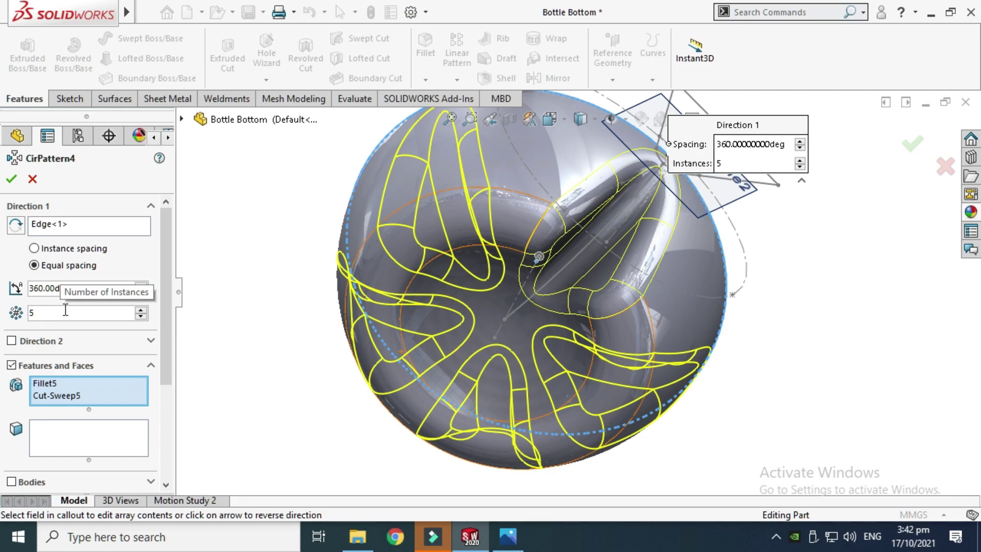
key("f")
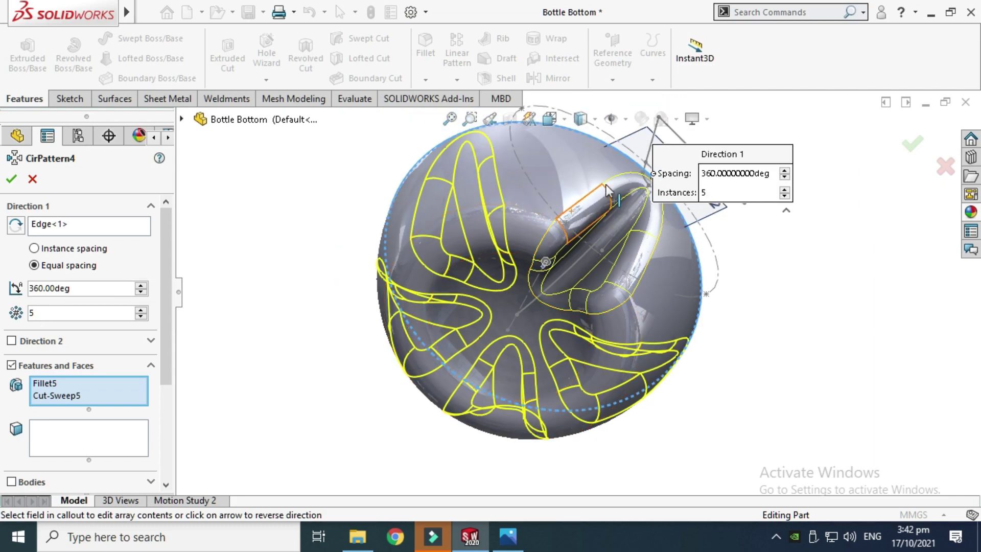
scroll(607, 190, "down", 3)
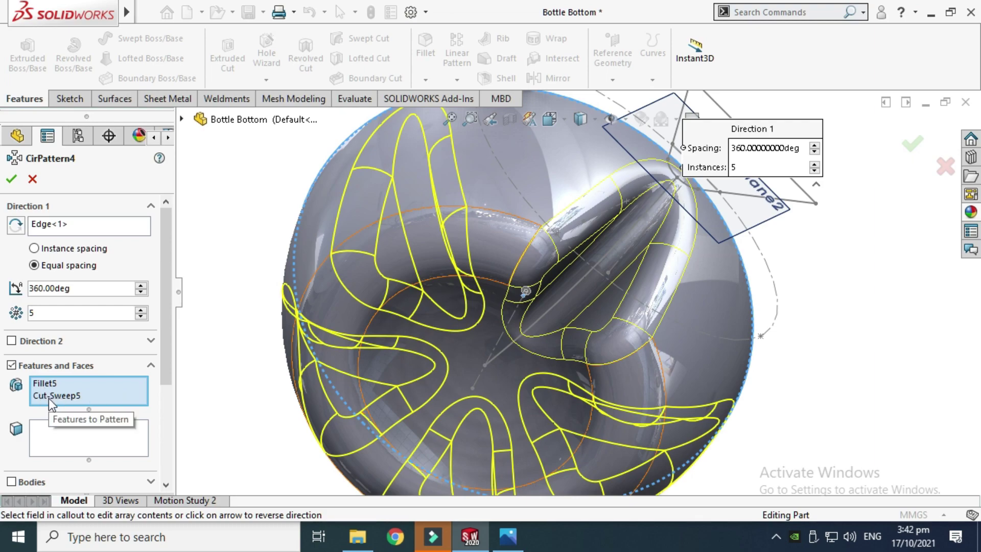
scroll(274, 256, "up", 1)
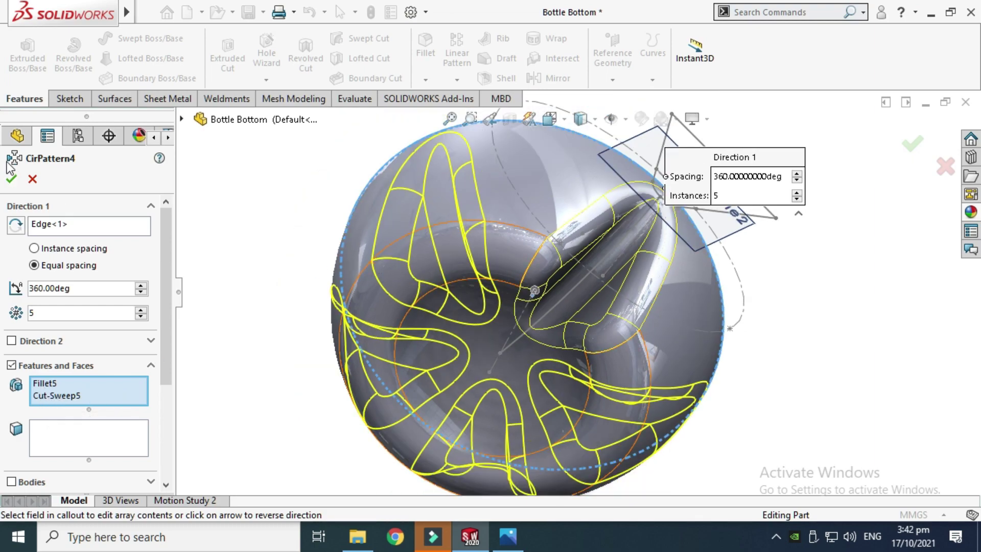
left_click(33, 178)
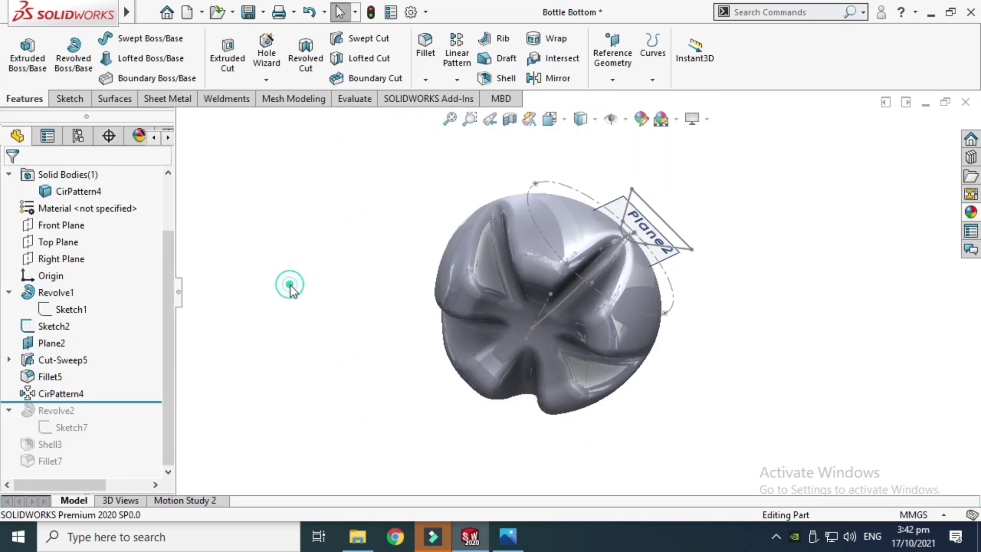
- Inspect the patterned grooves from below and above, and roll the model forward to include Revolve2 with Sketch7
middle_click_drag(289, 286, 544, 251)
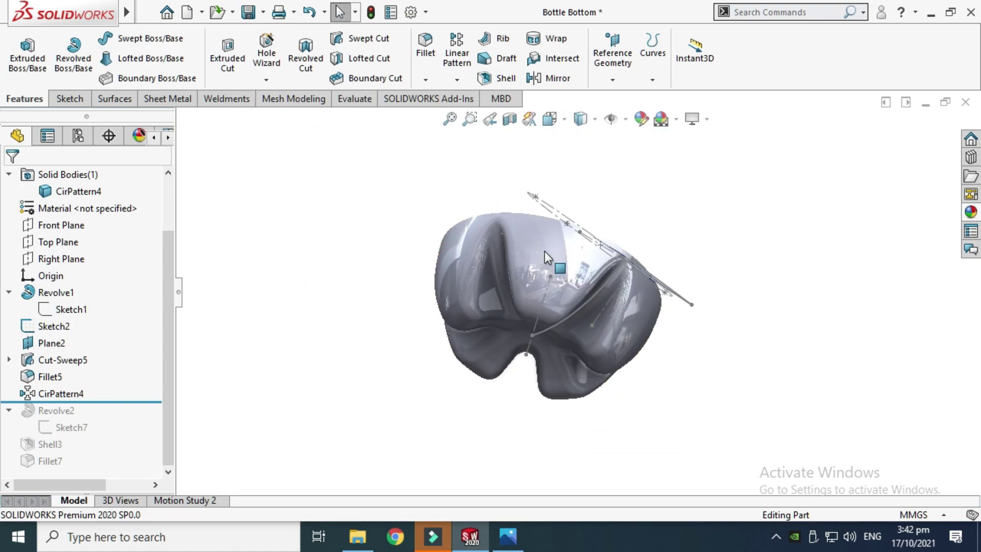
key("Up")
key("Up")
key("Up")
key("Up")
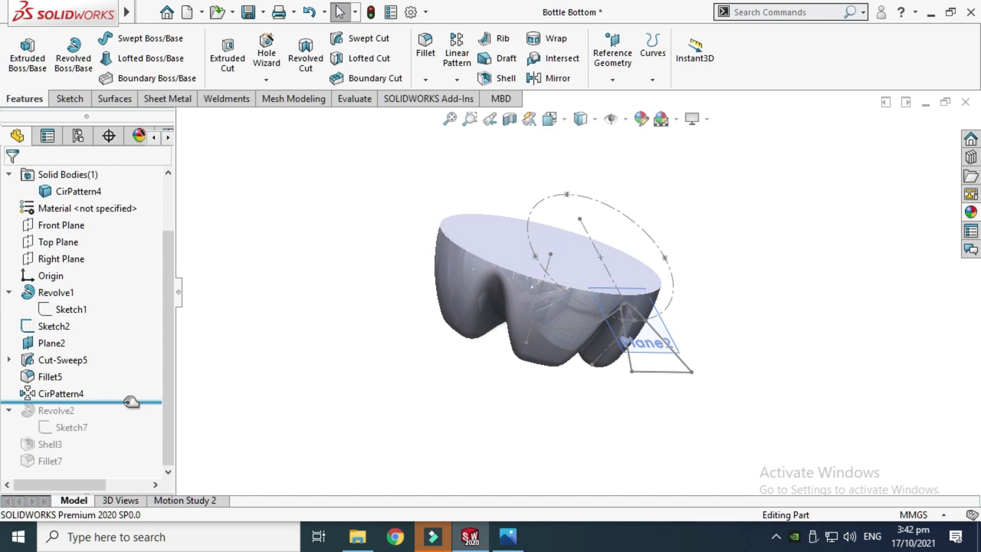
left_click_drag(131, 401, 131, 435)
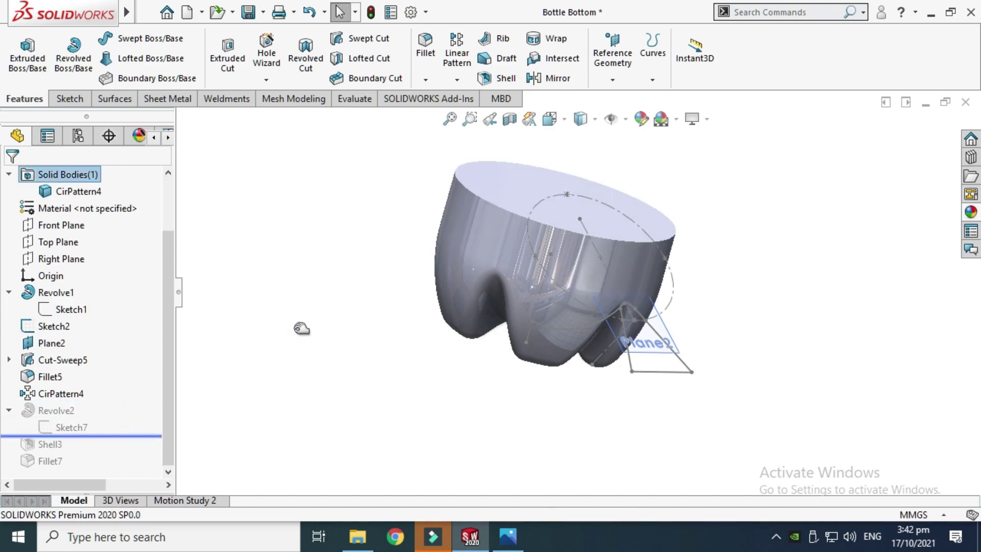
- Orient the part to the Right view and compare the Revolve2 wall with the Revolve1 body where they meet
middle_click_drag(348, 299, 562, 210)
left_click(545, 119)
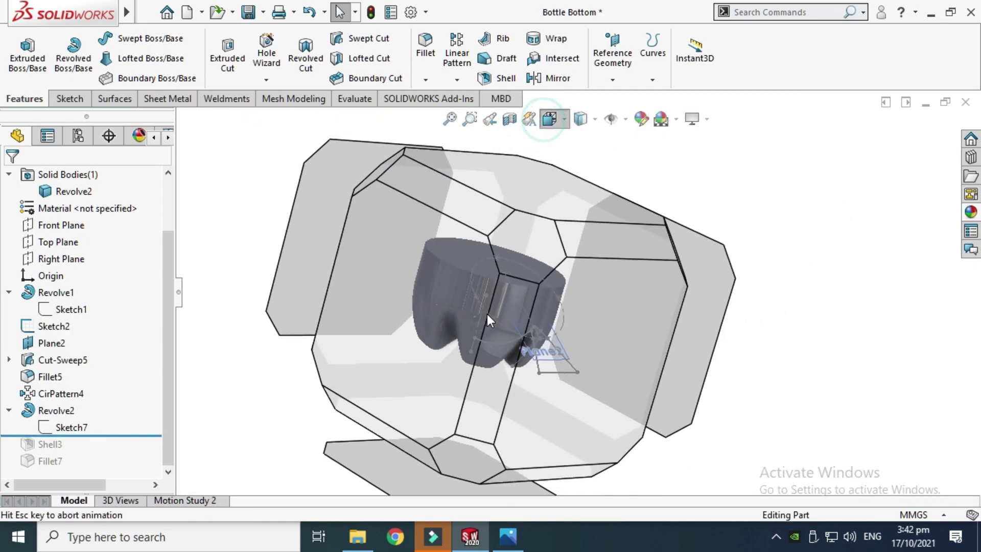
left_click(370, 306)
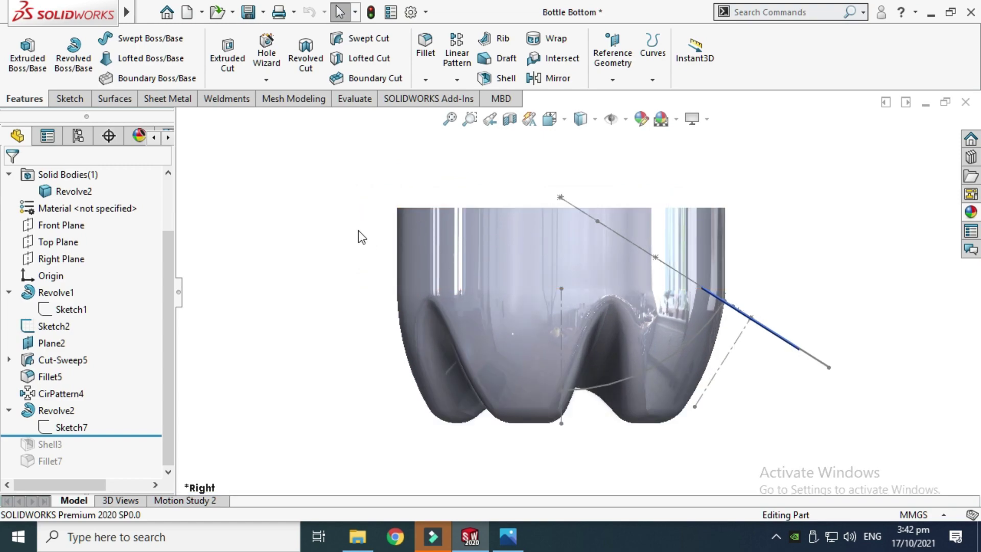
left_click(425, 244)
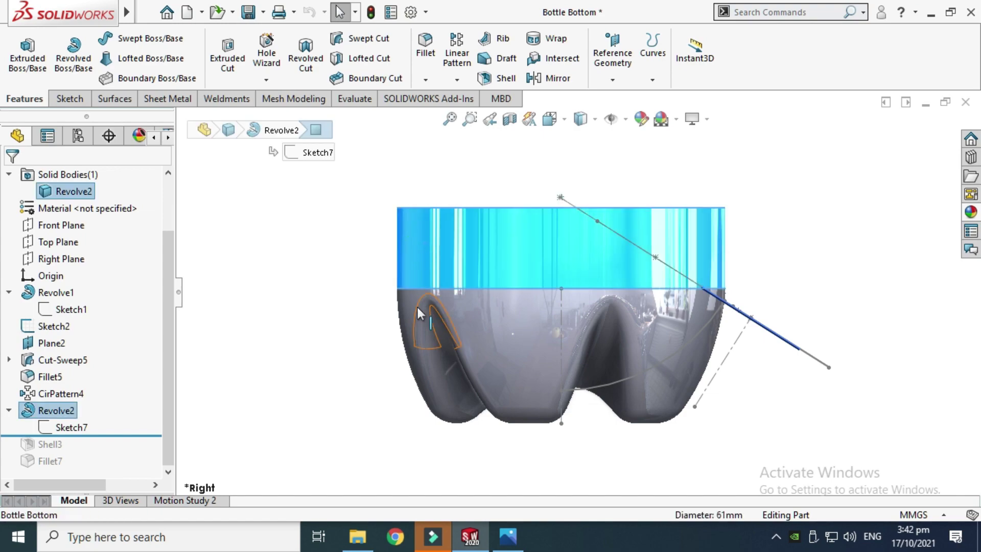
left_click(497, 310)
scroll(459, 305, "down", 5)
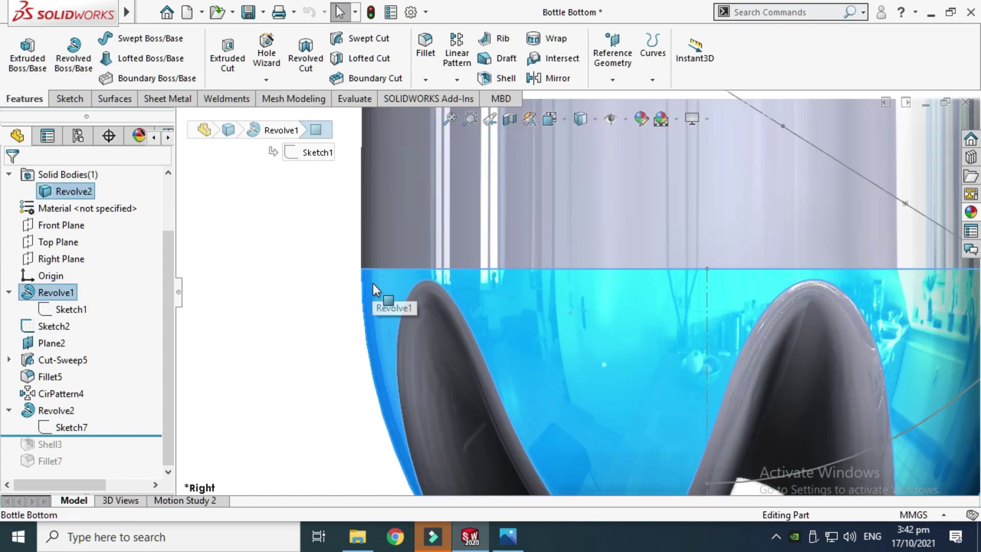
scroll(373, 284, "up", 5)
left_click(508, 202)
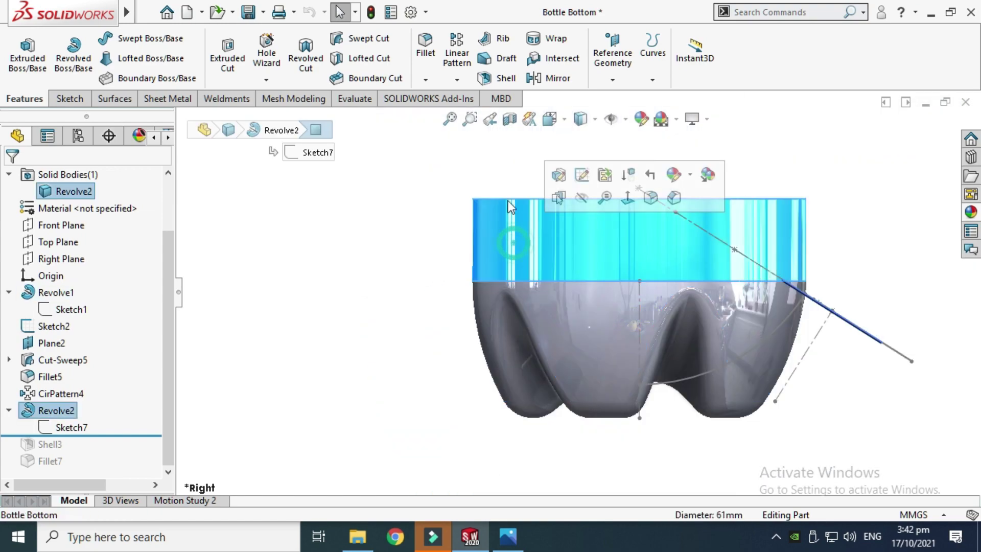
- Open Sketch7, inspect its rectangle, height dimension and alignment with the top of the body, and close the sketch
left_click(76, 428)
left_click(90, 381)
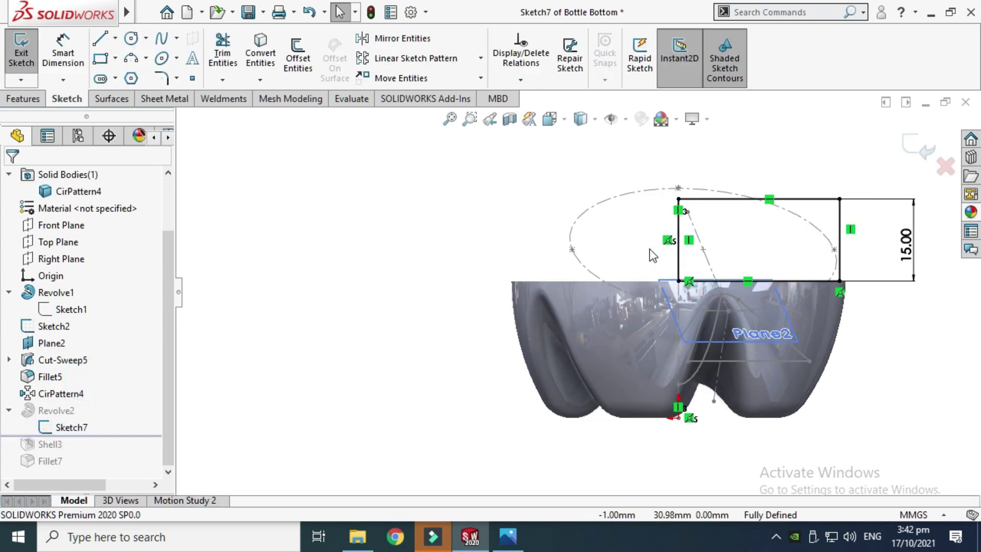
scroll(796, 247, "down", 3)
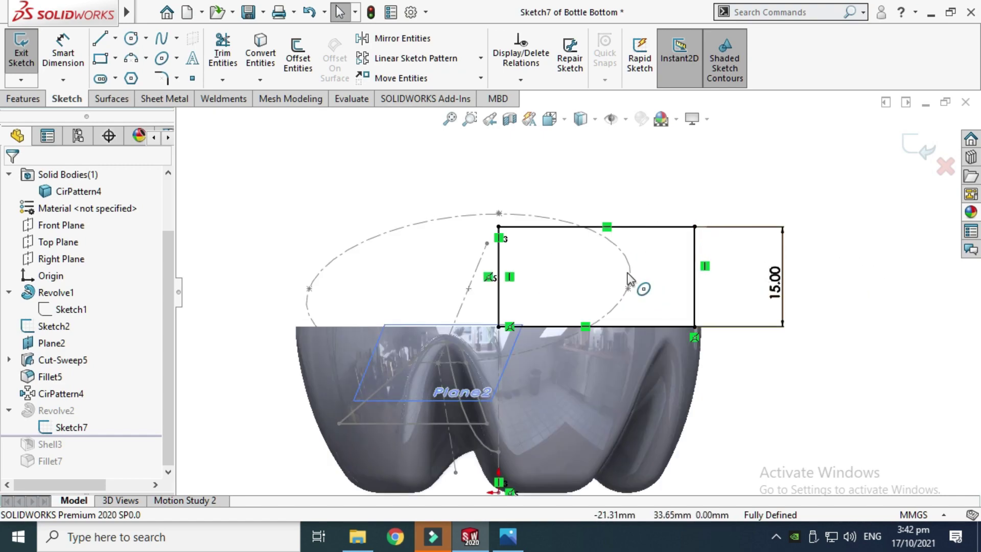
scroll(429, 288, "up", 3)
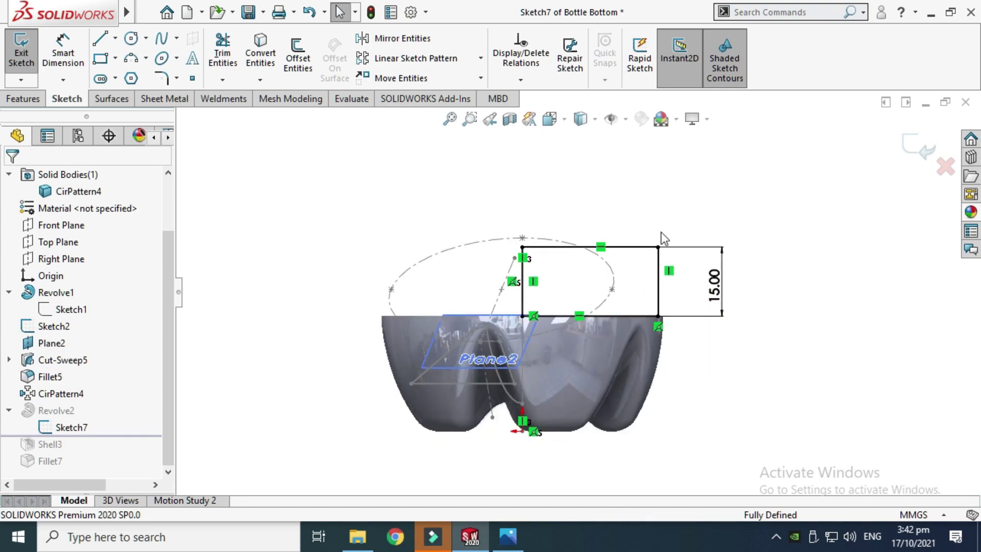
left_click(917, 146)
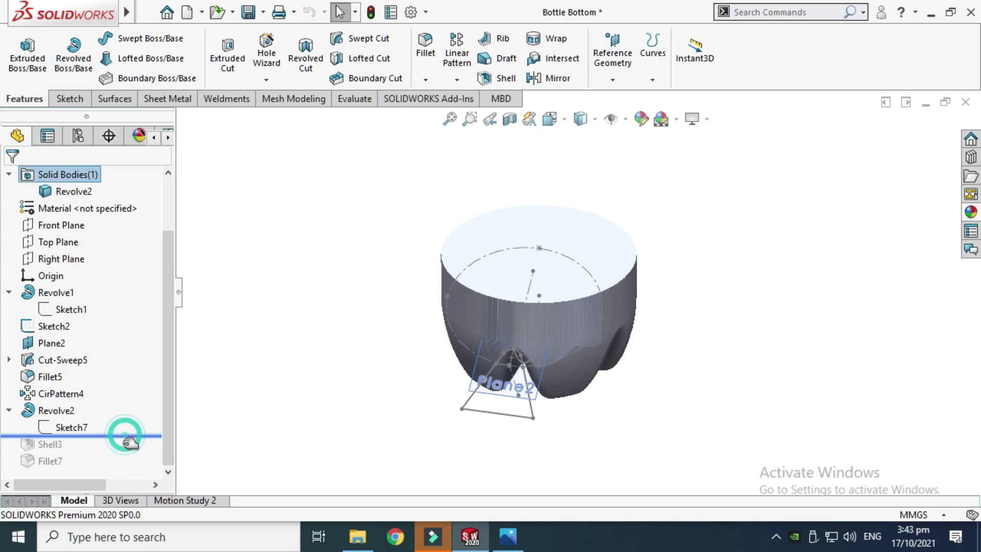
- Roll the model forward to include Shell3, set its shell thickness to 1 mm, and inspect the rim
left_click_drag(125, 436, 128, 451)
scroll(534, 243, "down", 3)
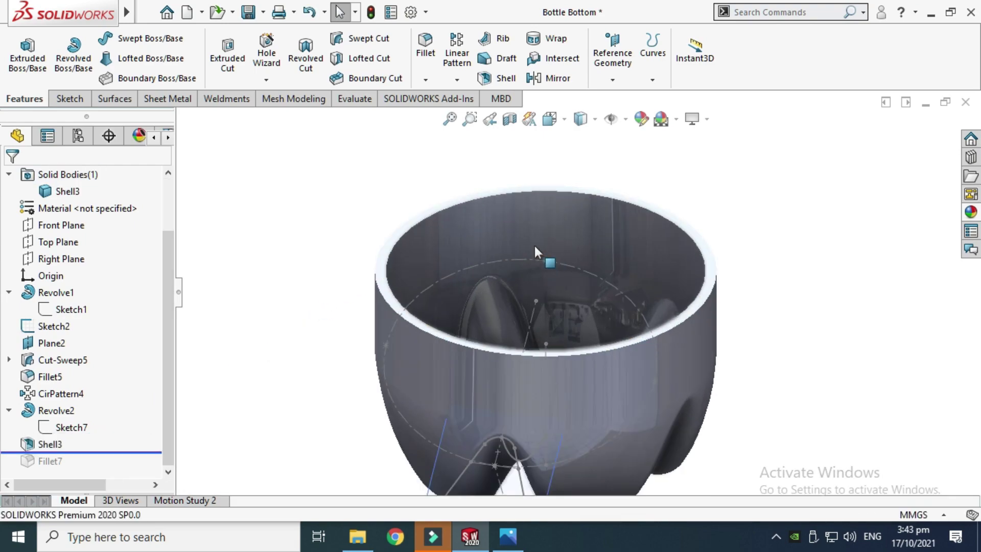
left_click(48, 444)
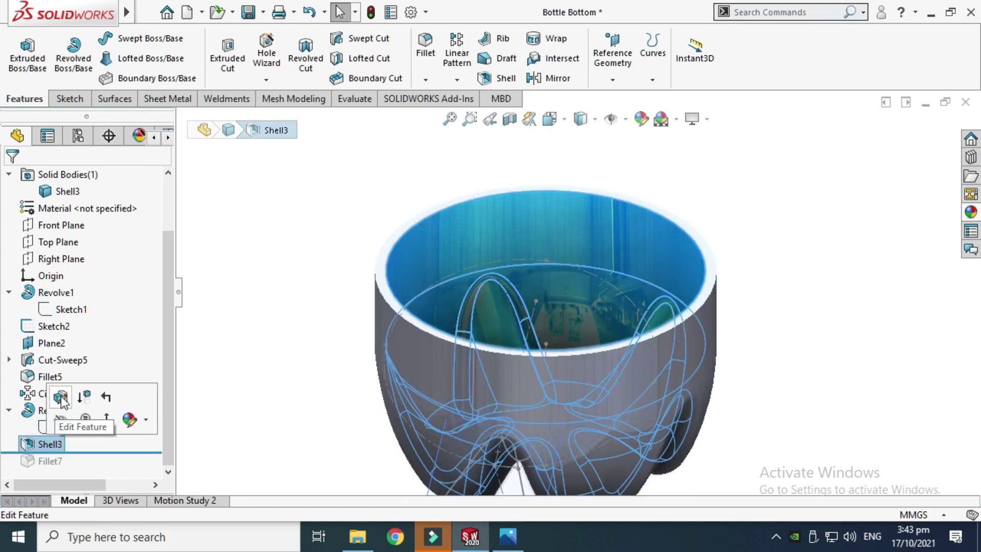
left_click(62, 399)
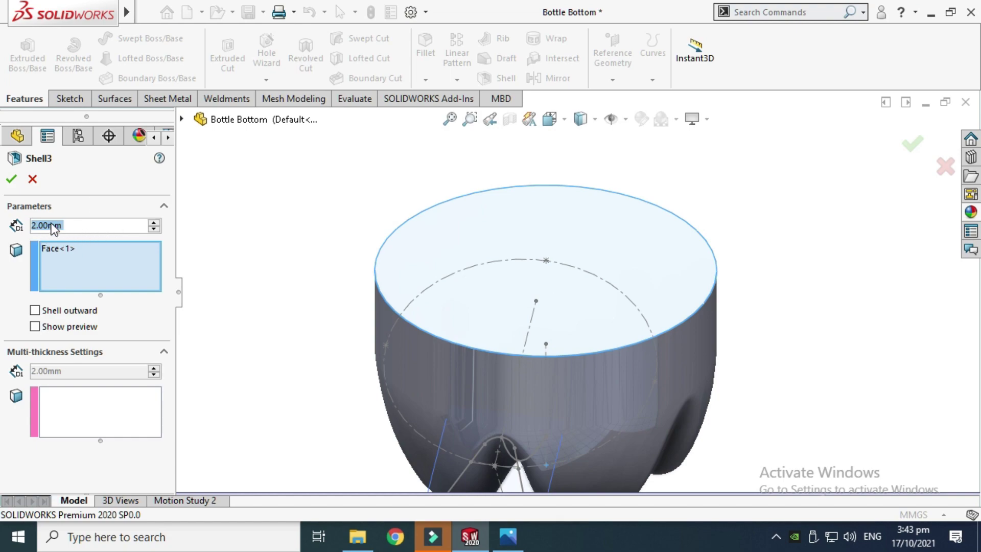
key("BackSpace")
type("1")
key("Return")
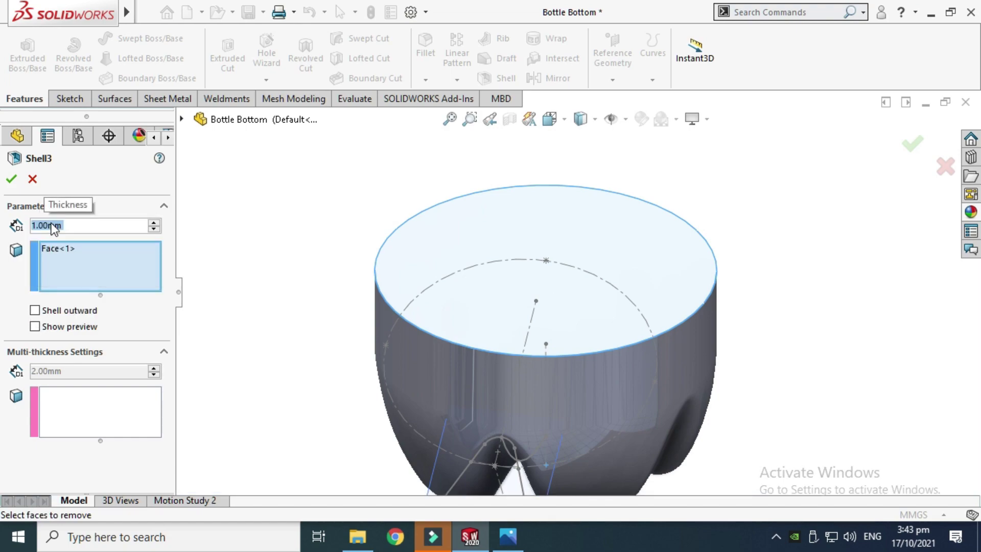
left_click(12, 179)
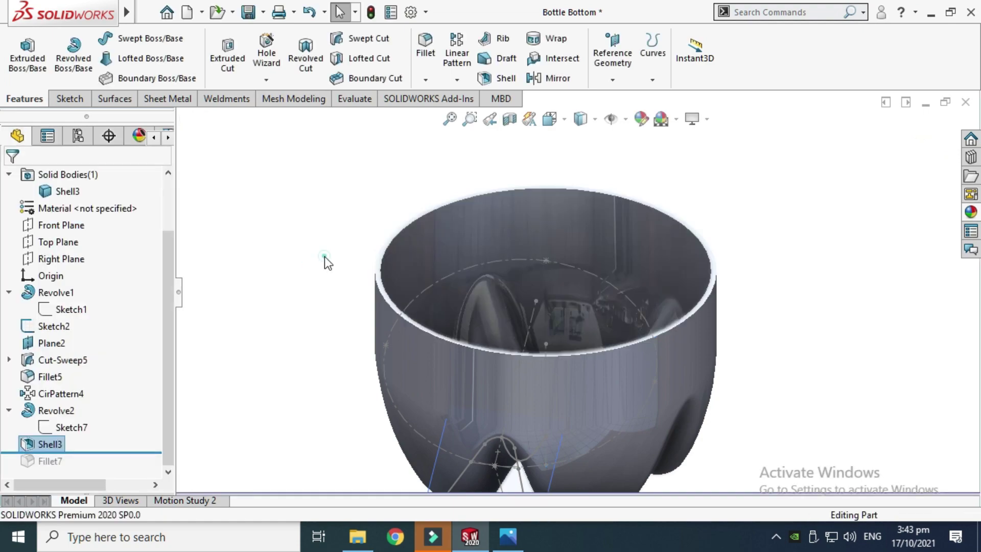
middle_click_drag(324, 257, 382, 311)
scroll(418, 249, "down", 5)
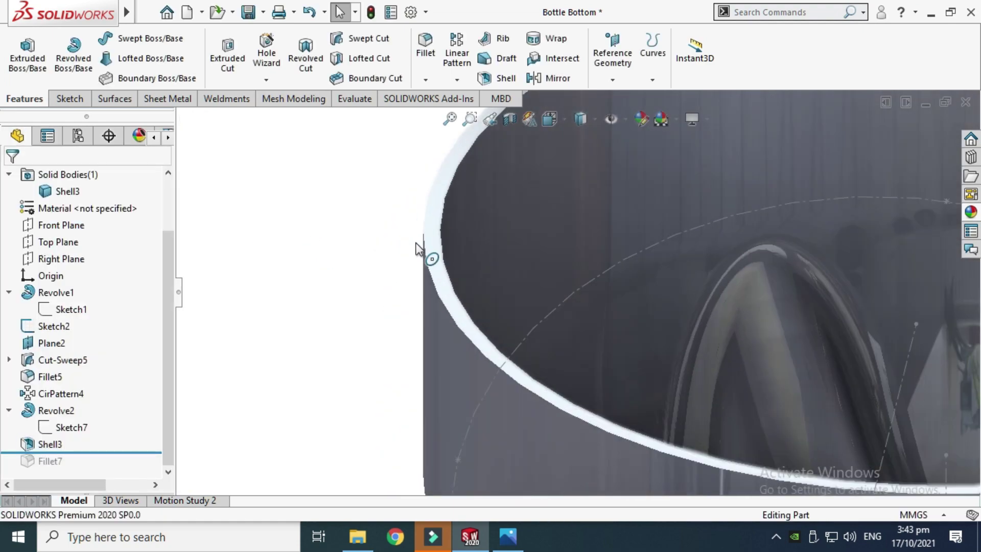
- Set the Shell3 wall thickness to 2 mm and check the rim
left_click(51, 443)
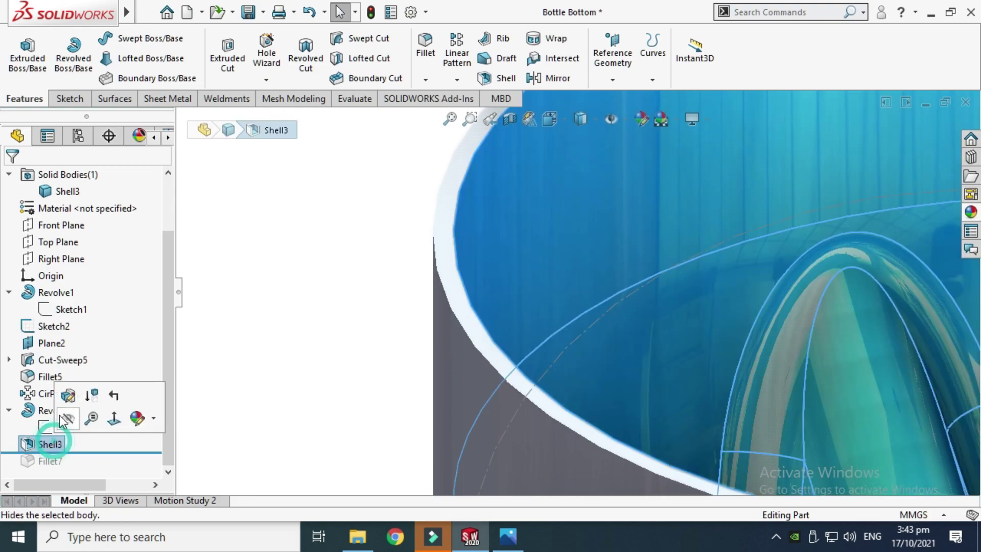
left_click(67, 395)
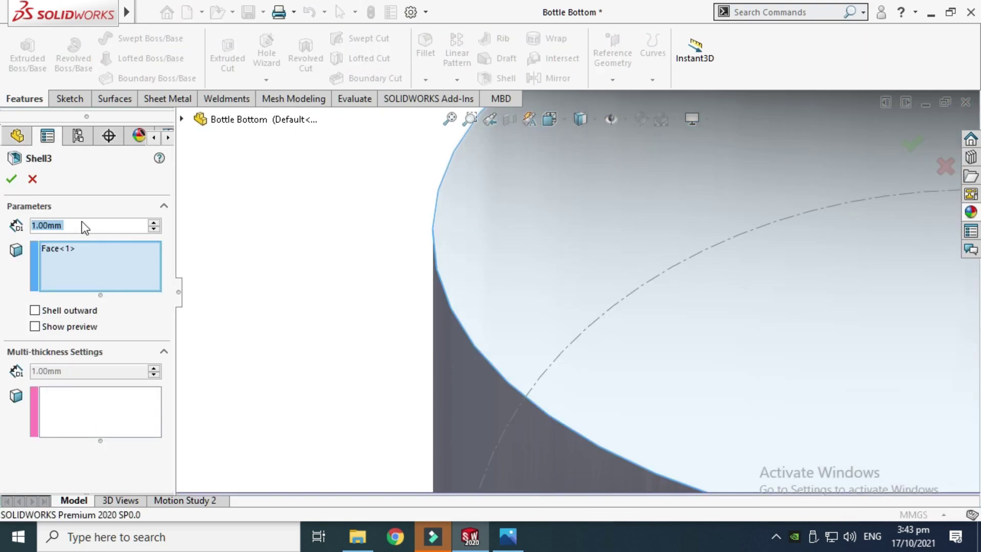
type("2")
key("Return")
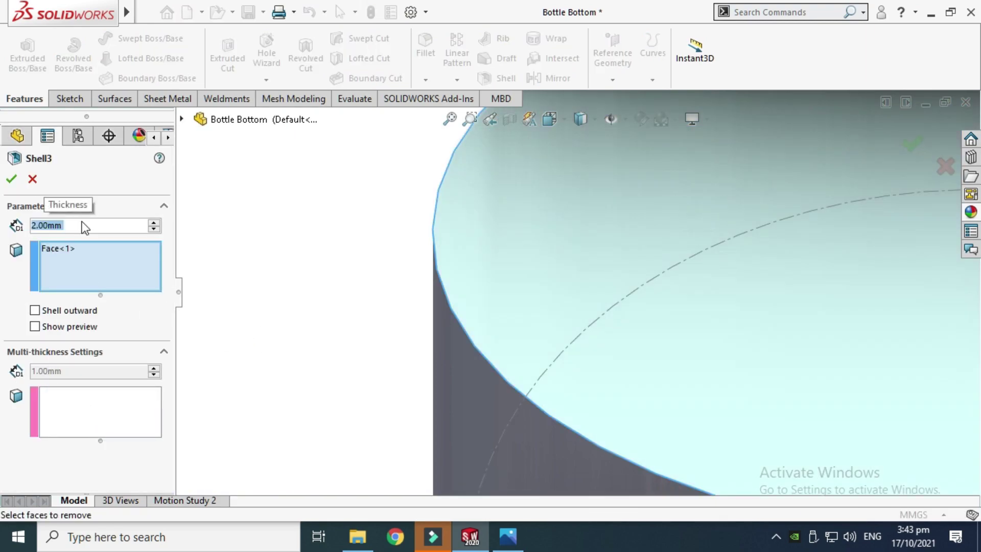
left_click(12, 179)
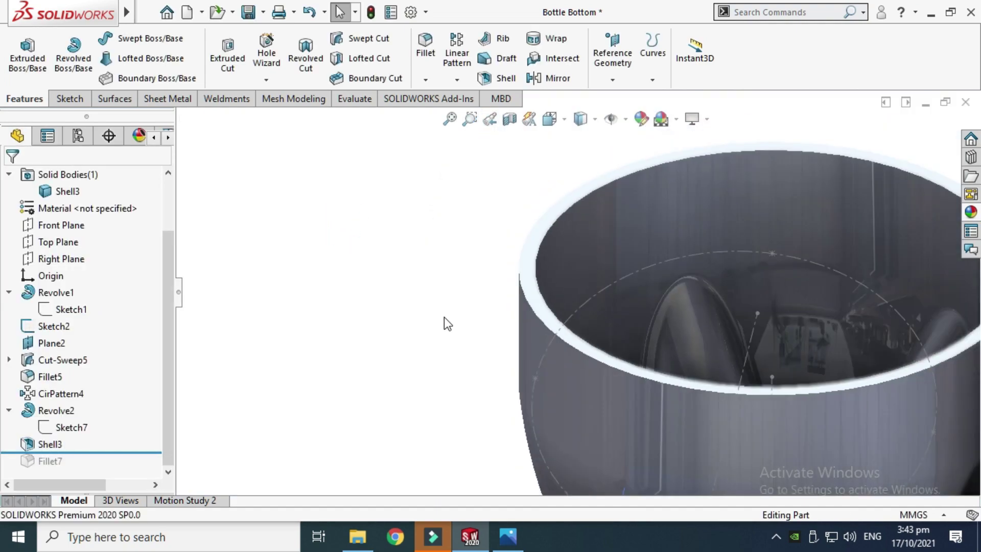
key("f")
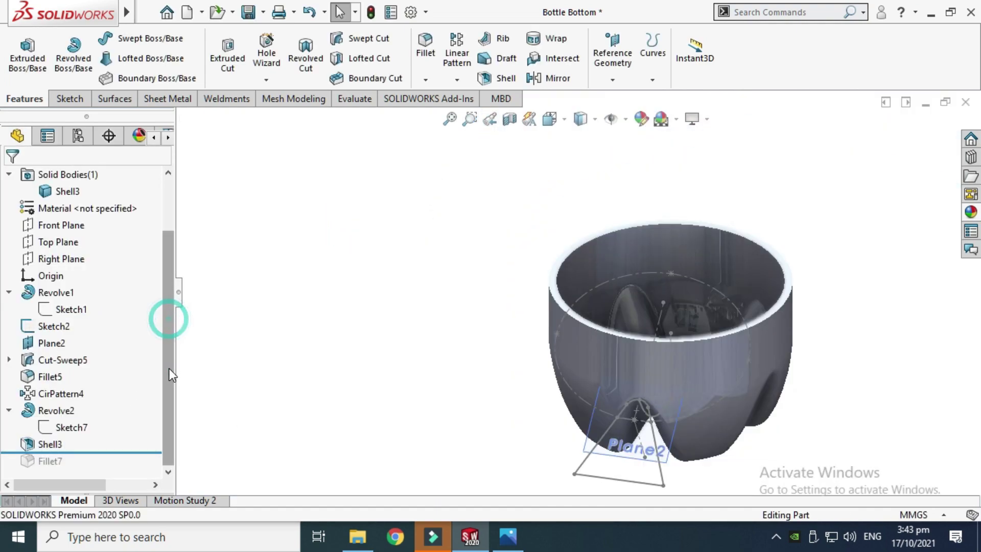
scroll(588, 299, "down", 5)
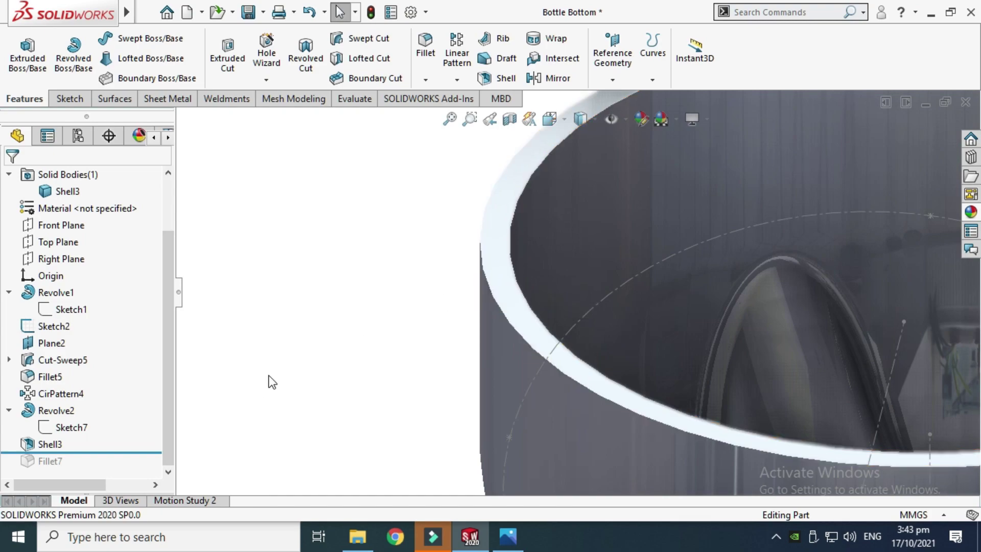
- Roll the model forward to include Fillet7 and open that fillet for editing
left_click_drag(103, 449, 102, 464)
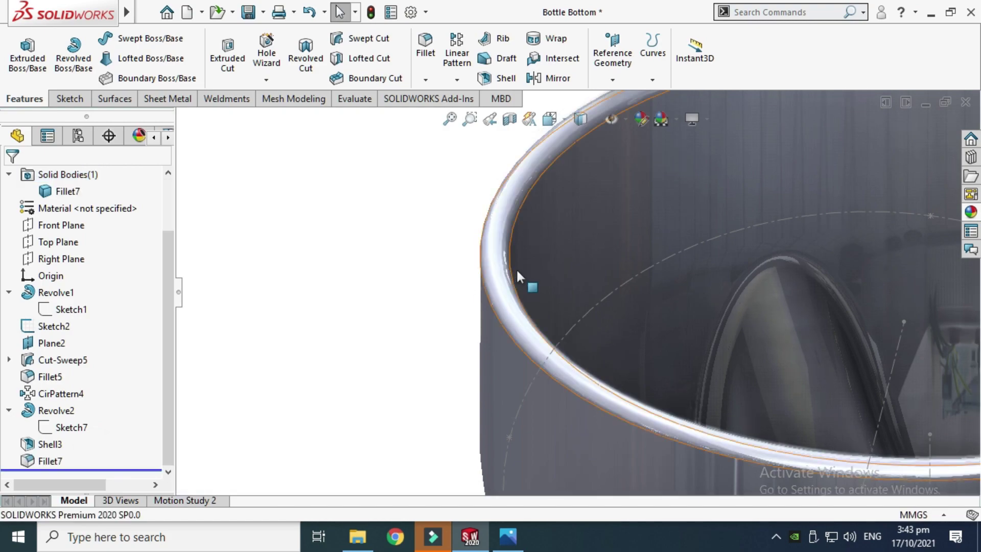
left_click(50, 460)
left_click(42, 409)
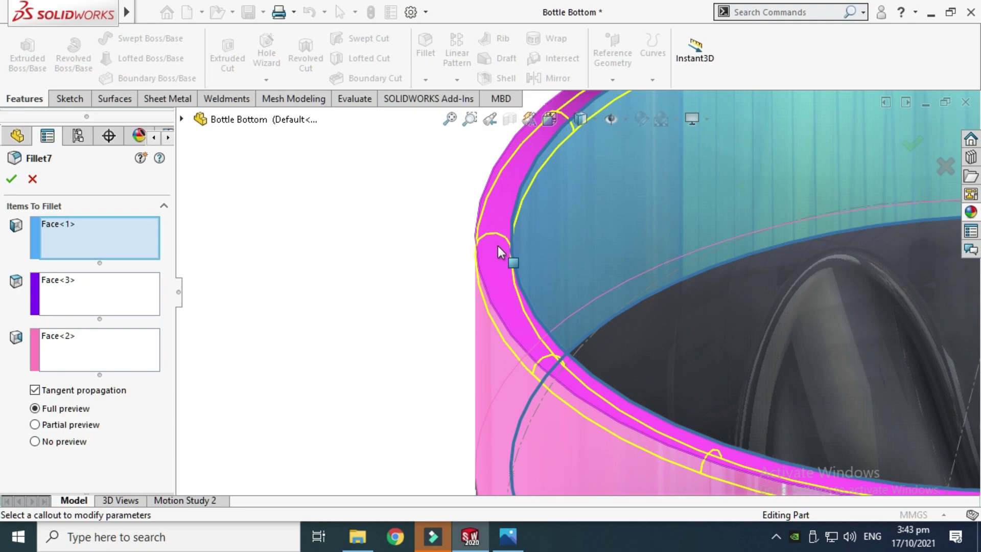
scroll(536, 288, "down", 4)
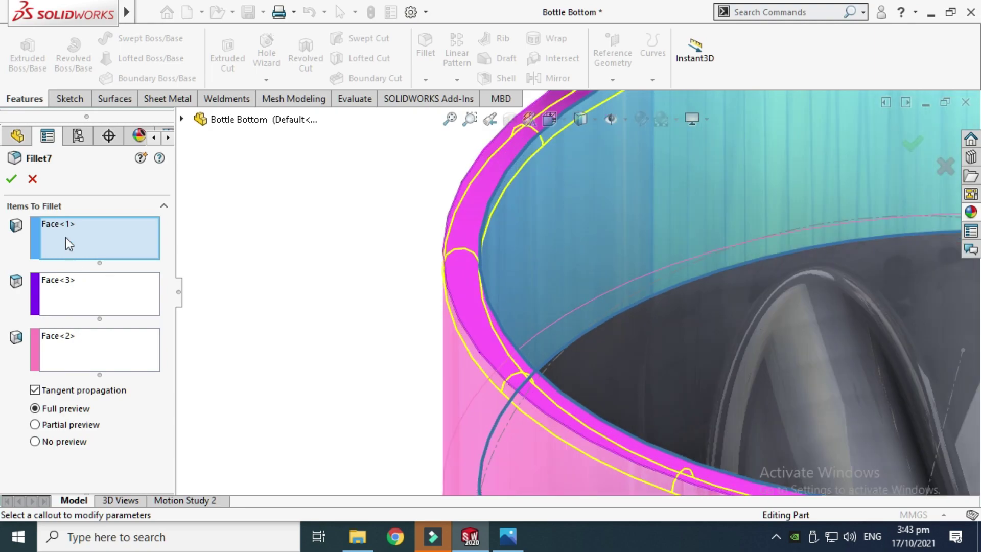
- Clear both side face sets and the center face set of Fillet7
left_click(65, 228)
right_click(65, 228)
left_click(82, 237)
right_click(76, 284)
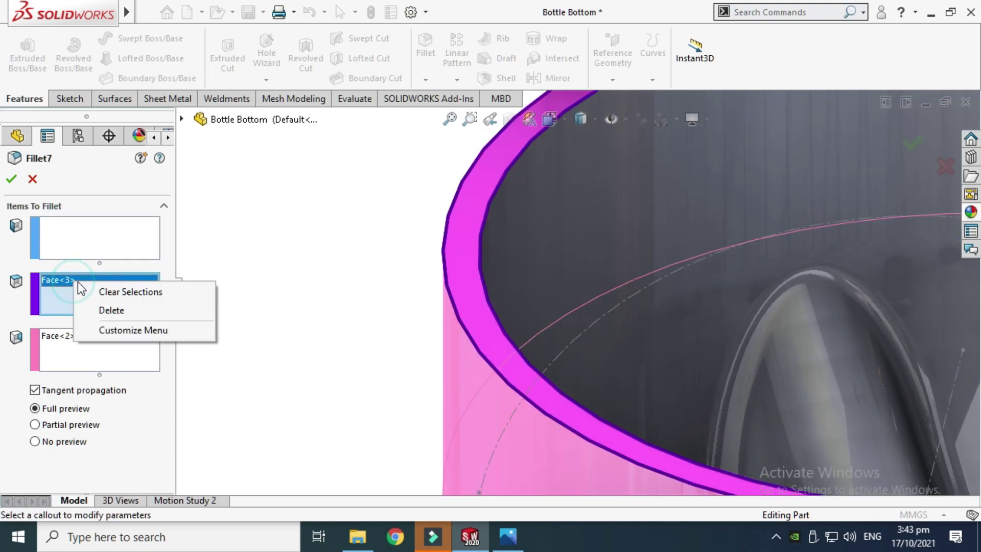
left_click(87, 288)
left_click(84, 342)
right_click(88, 342)
left_click(118, 346)
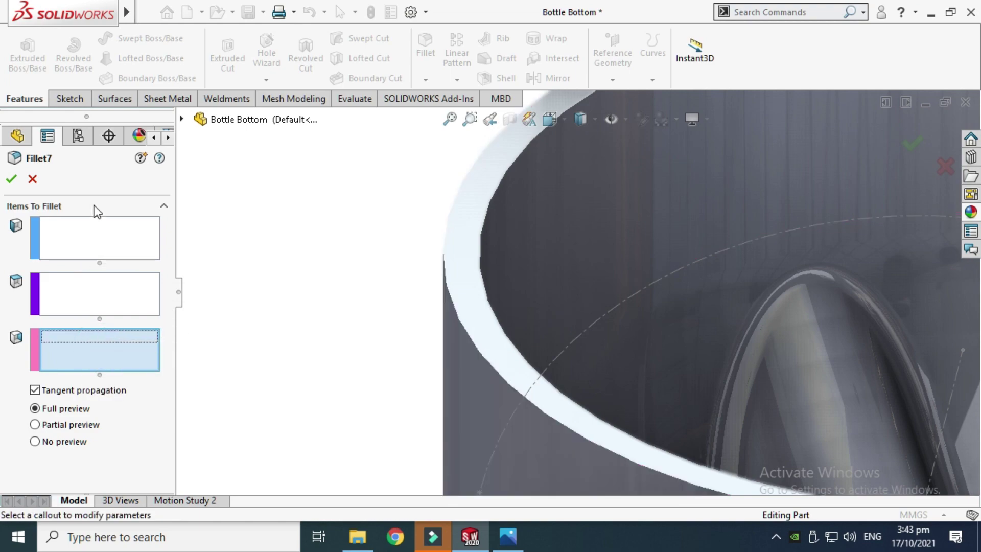
- Redefine Fillet7 with the inner wall as side face set 2, the rim's top as center face set and the outer wall as side face set 1
left_click(529, 243)
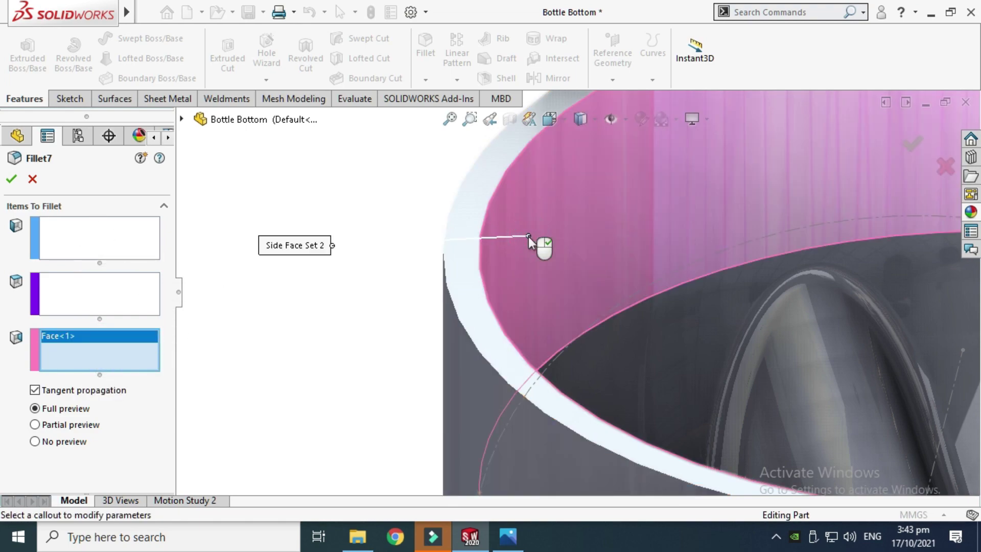
left_click(100, 284)
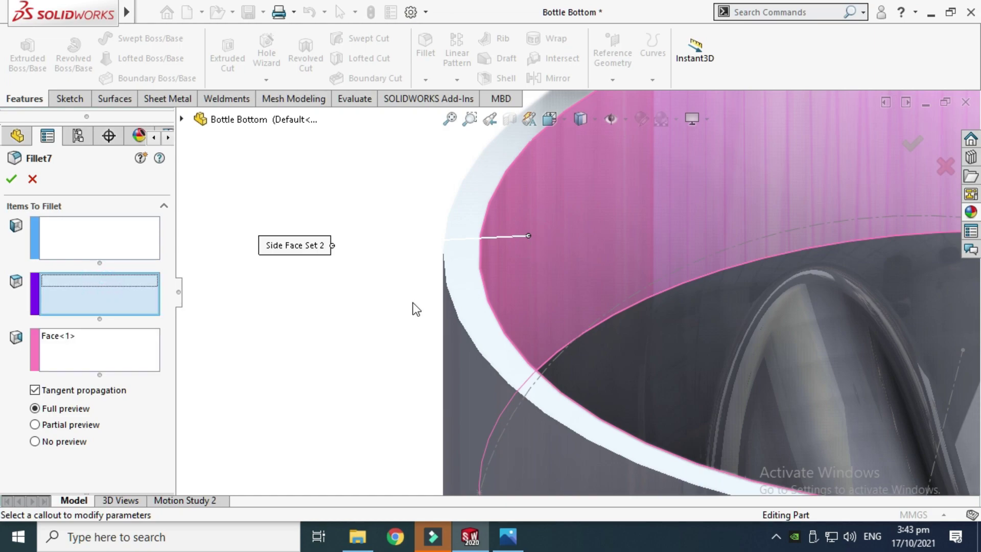
left_click(492, 309)
left_click(88, 240)
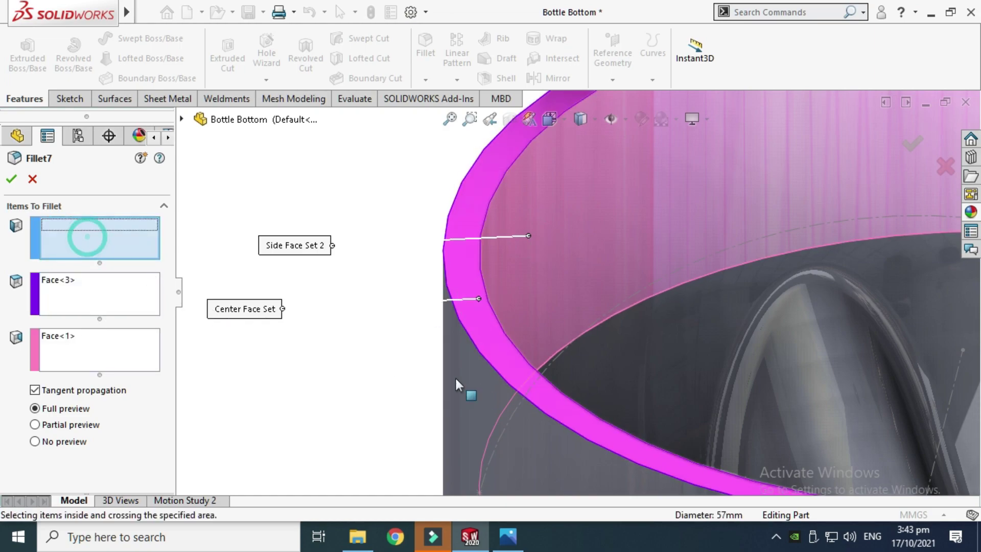
left_click(457, 361)
scroll(539, 304, "up", 3)
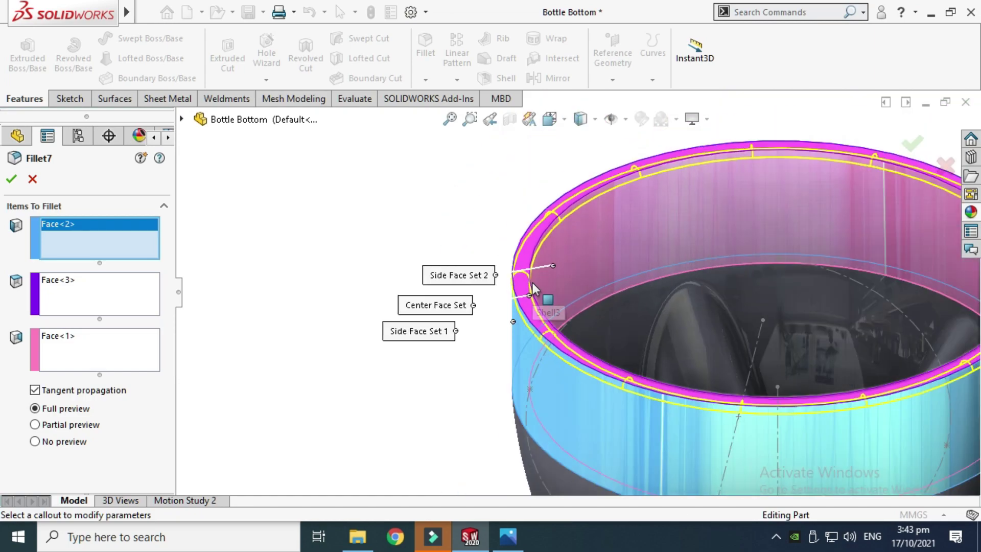
middle_click_drag(456, 191, 539, 253)
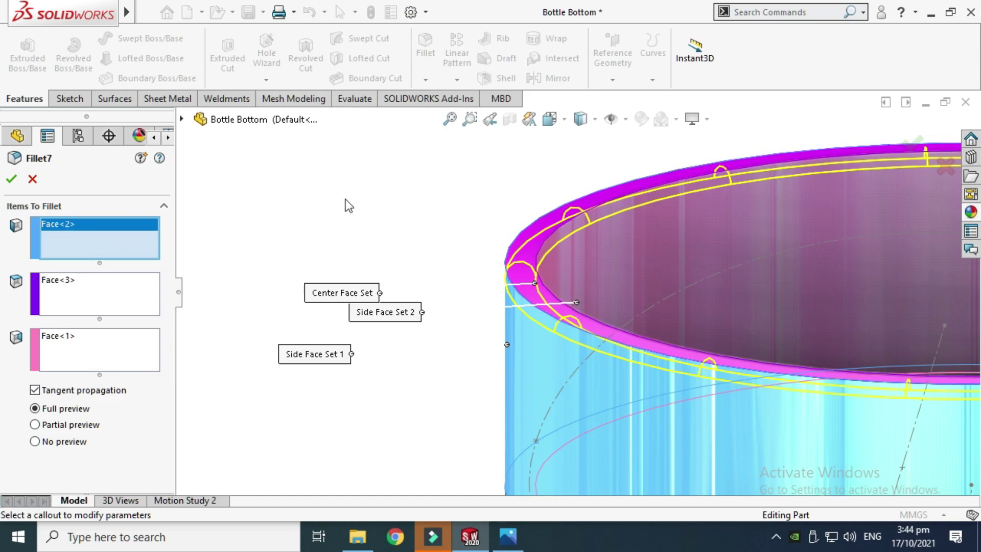
left_click(12, 180)
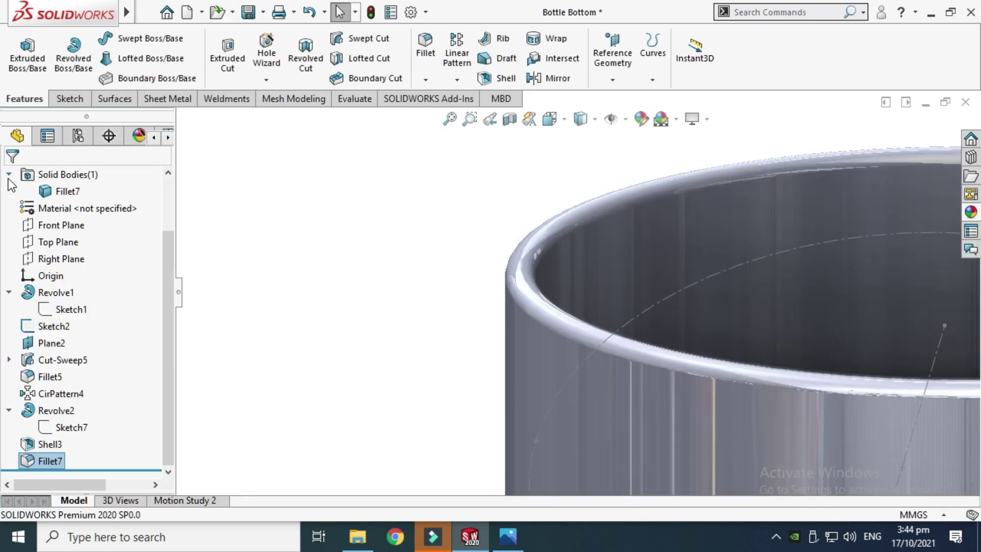
- Examine the rounded rim and the whole bottle bottom from several angles and distances
scroll(575, 289, "up", 2)
middle_click_drag(644, 342, 253, 245)
left_click(254, 237)
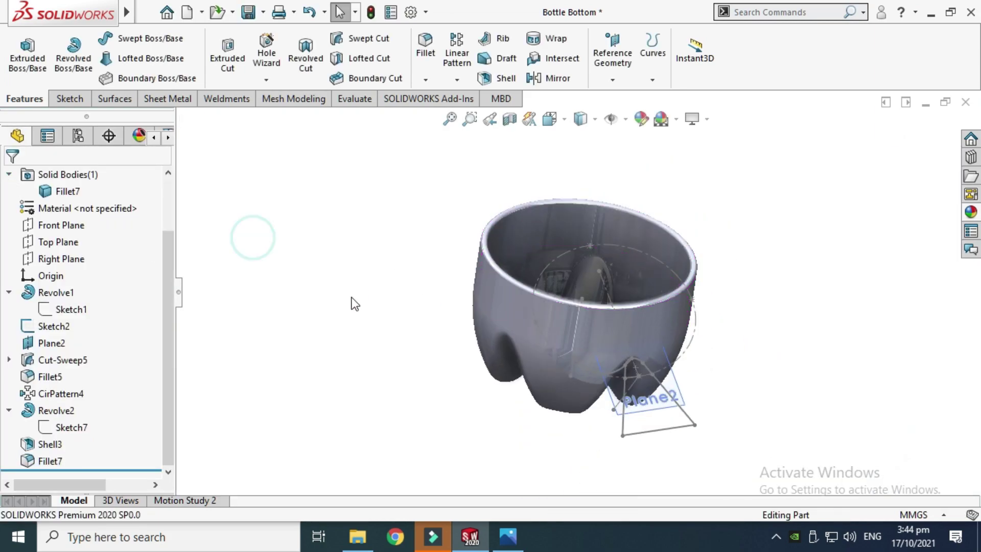
scroll(595, 365, "down", 3)
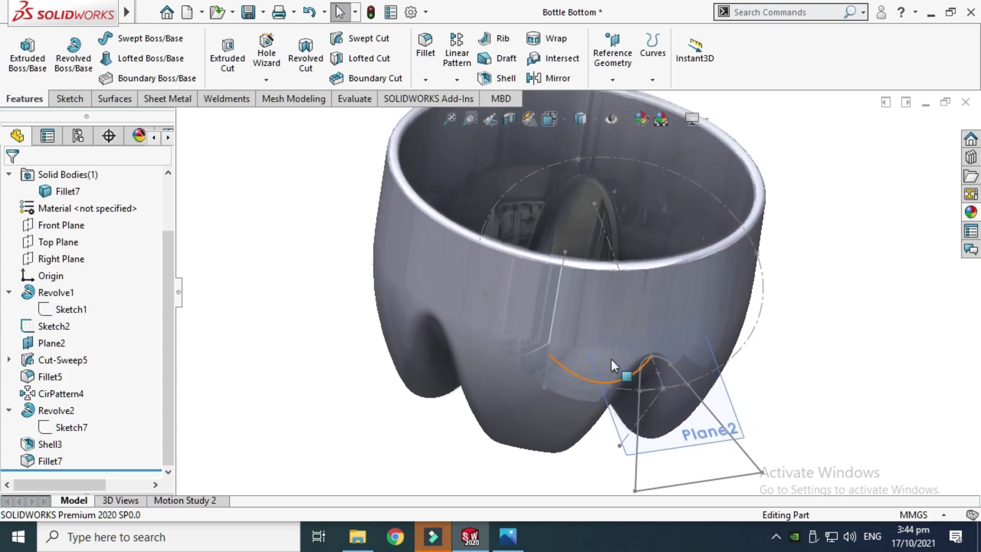
scroll(615, 376, "up", 4)
middle_click_drag(615, 376, 547, 240)
scroll(621, 357, "down", 4)
scroll(624, 378, "up", 4)
scroll(623, 376, "down", 4)
scroll(531, 247, "up", 5)
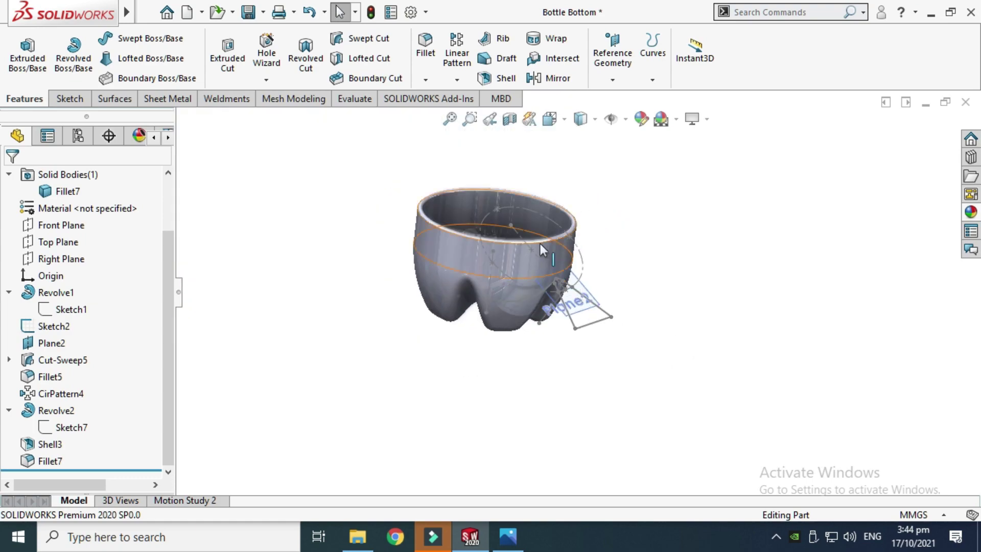
scroll(540, 243, "down", 4)
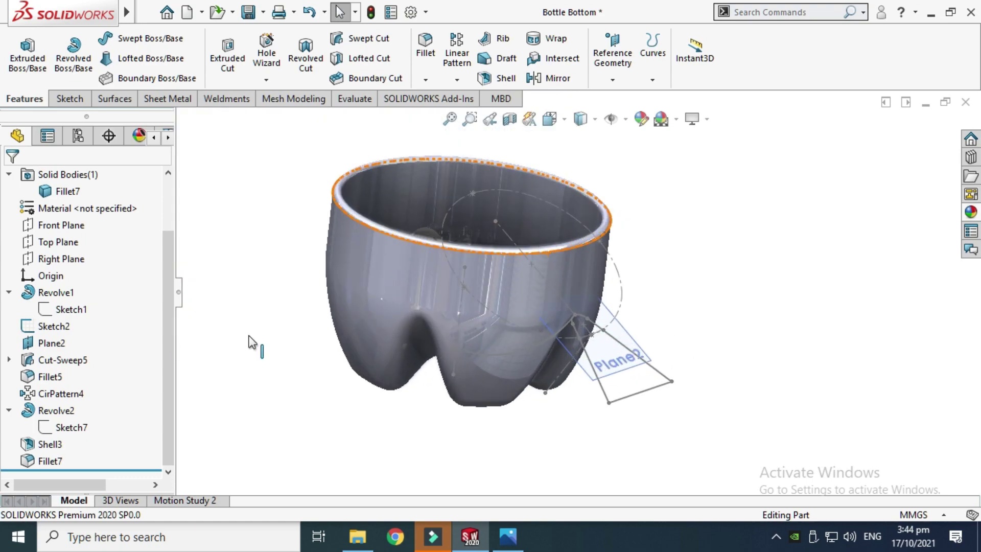
- Hide the circle and arc sketches, Plane2 and the remaining visible sketch around the body
left_click(621, 290)
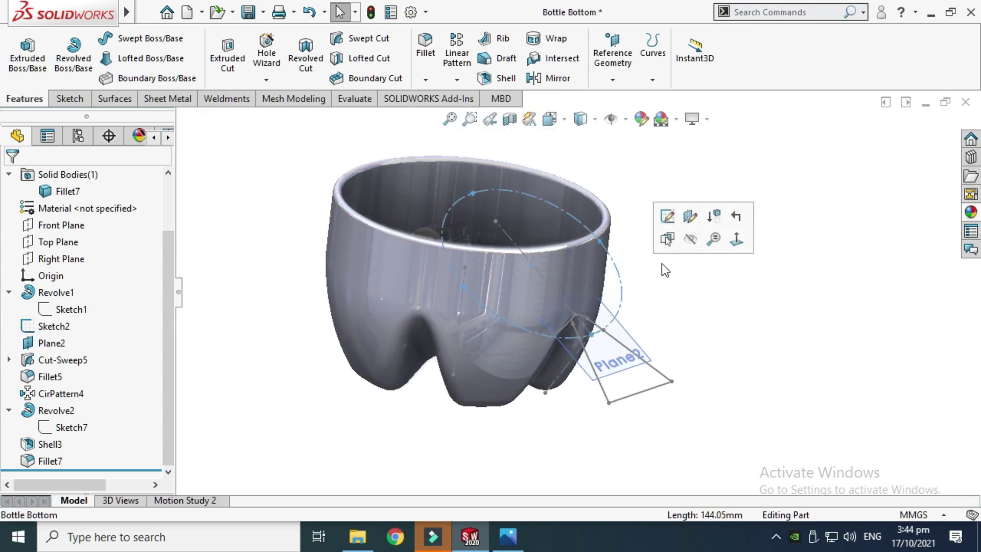
left_click(691, 240)
left_click(642, 365)
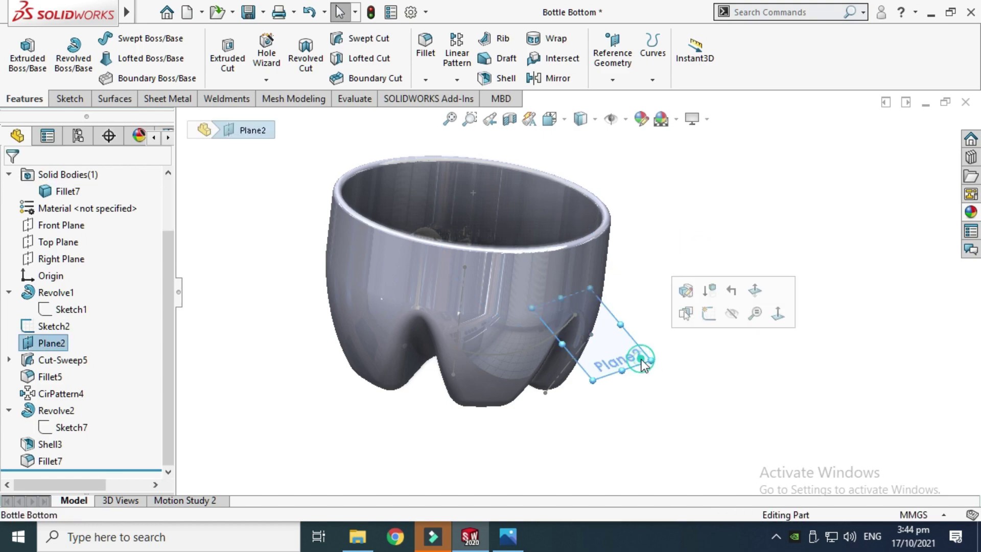
left_click(730, 313)
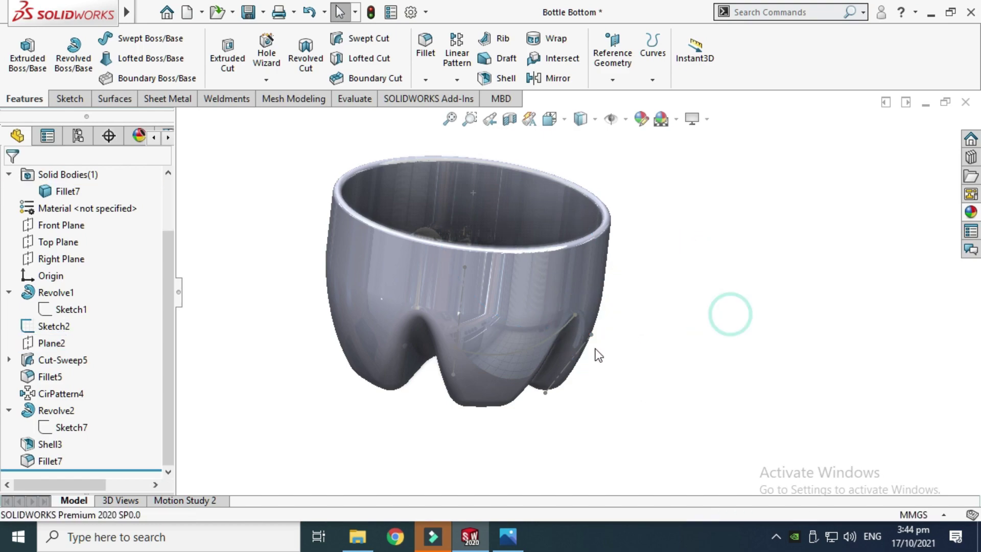
left_click(571, 373)
left_click(634, 322)
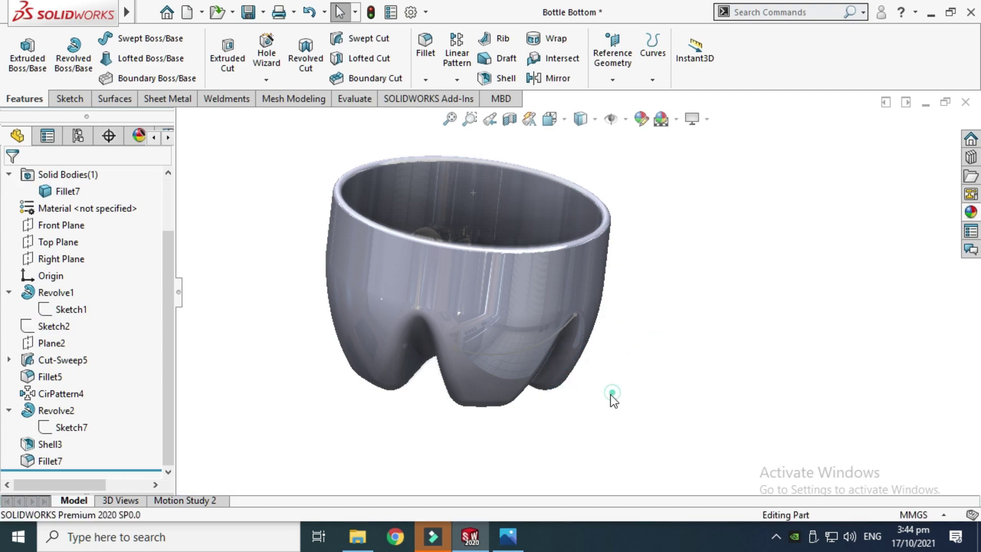
left_click(557, 336)
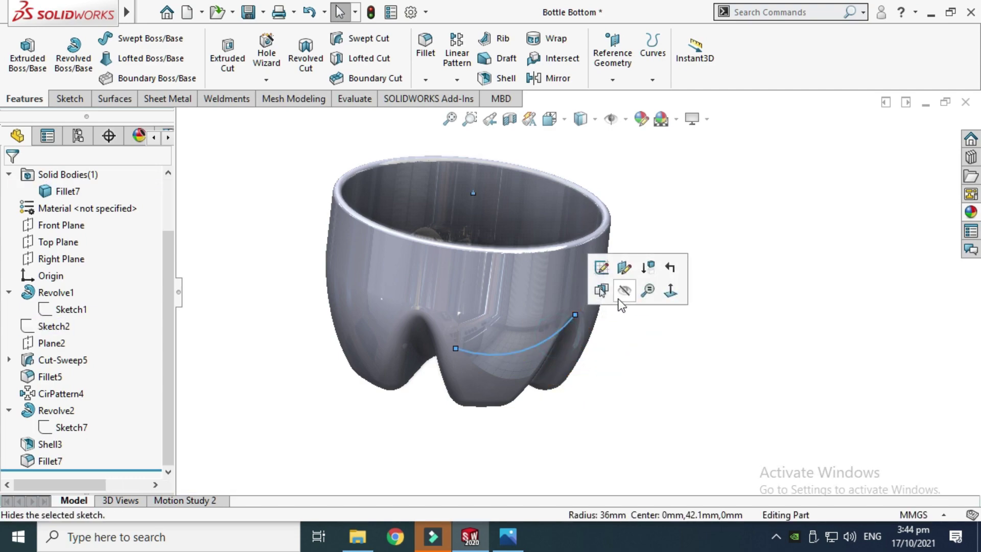
left_click(622, 294)
- Inspect the body from below and above, and collapse Revolve1 and Revolve2 in the feature tree
middle_click_drag(625, 318, 545, 329)
right_click(675, 189)
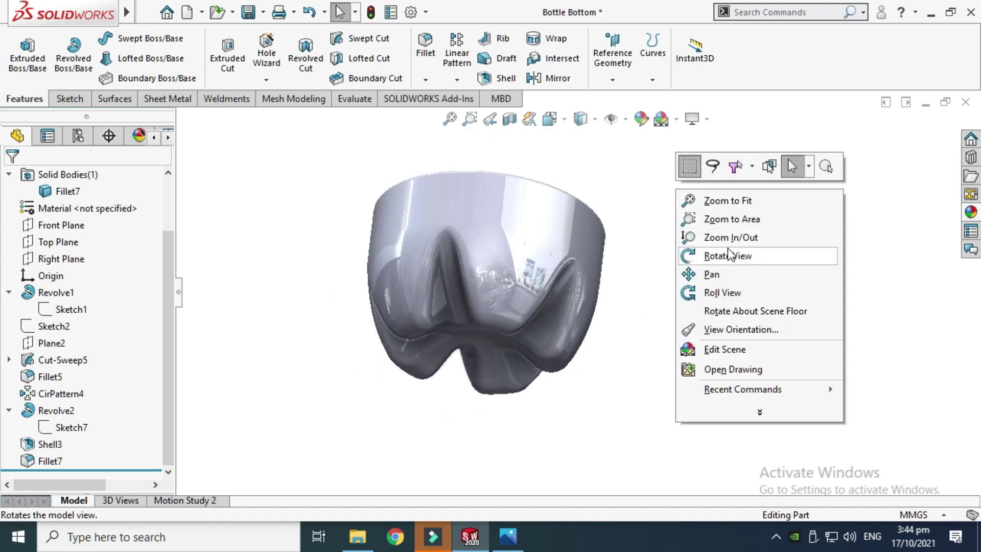
left_click(729, 251)
left_click_drag(629, 313, 526, 440)
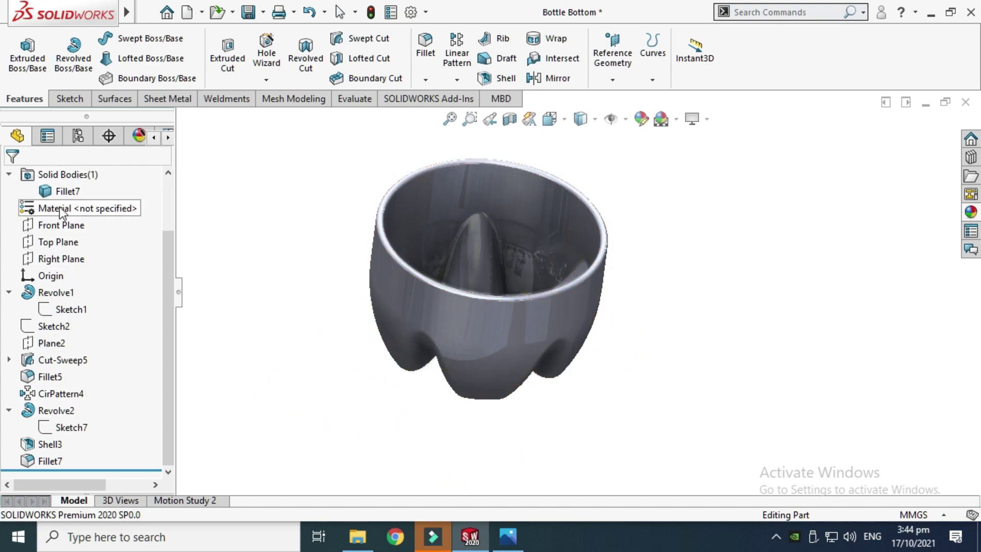
scroll(173, 381, "up", 2)
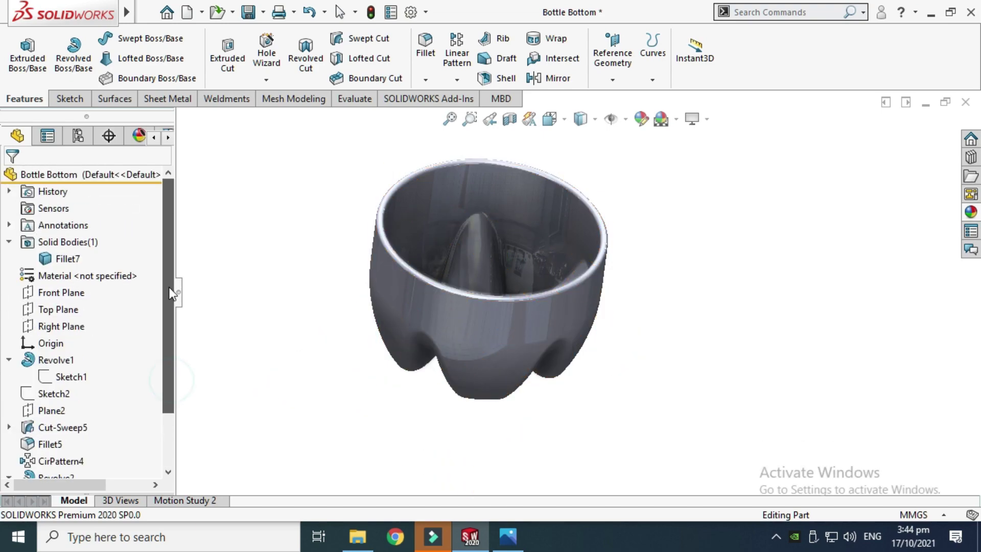
left_click(9, 359)
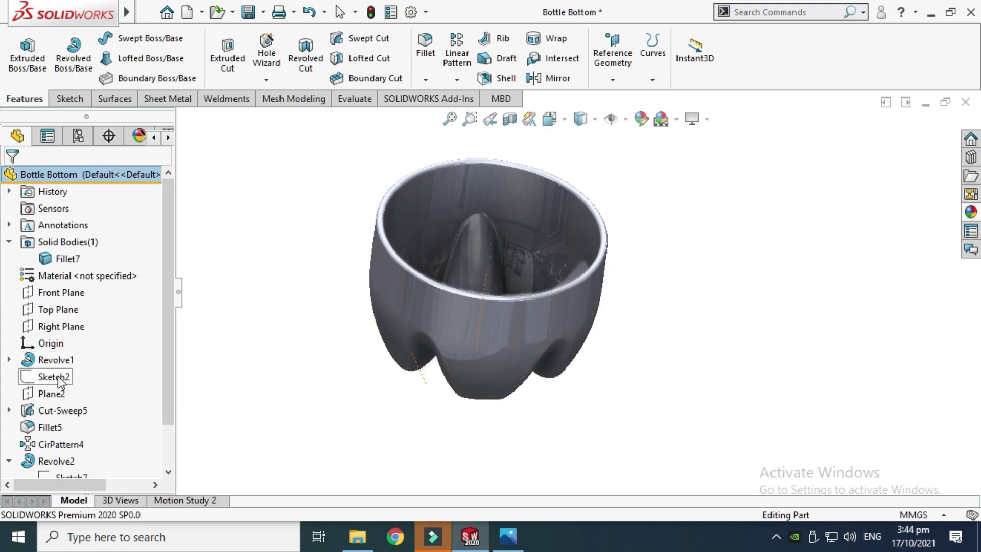
scroll(64, 394, "down", 1)
left_click(9, 410)
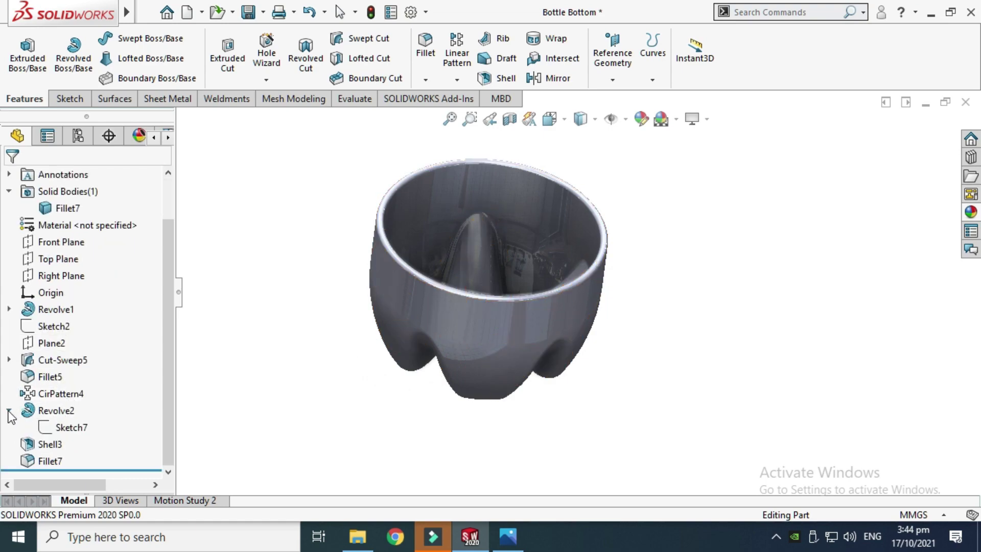
middle_click_drag(437, 280, 491, 275)
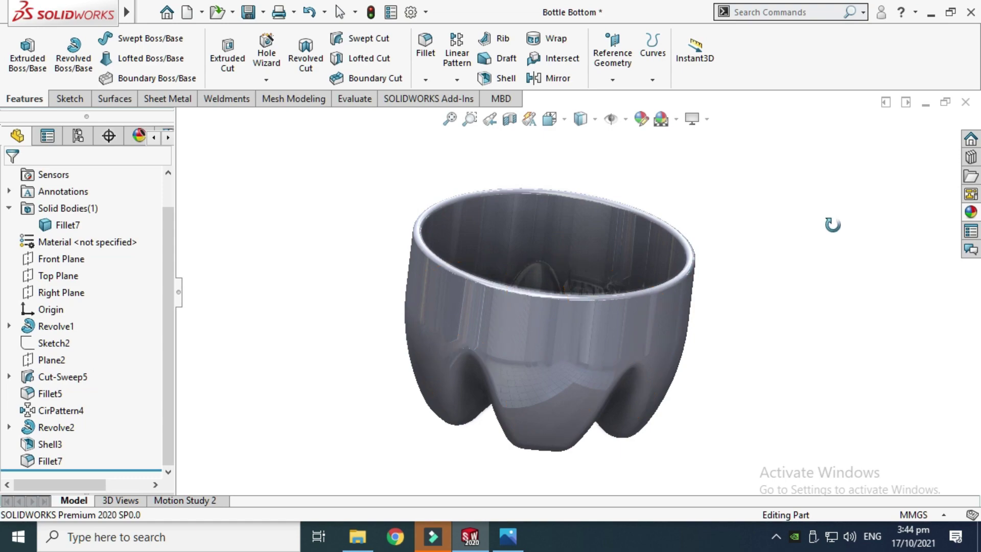
- Apply the green thick glass appearance from the Thick Gloss glass category to the bottle bottom
left_click(971, 212)
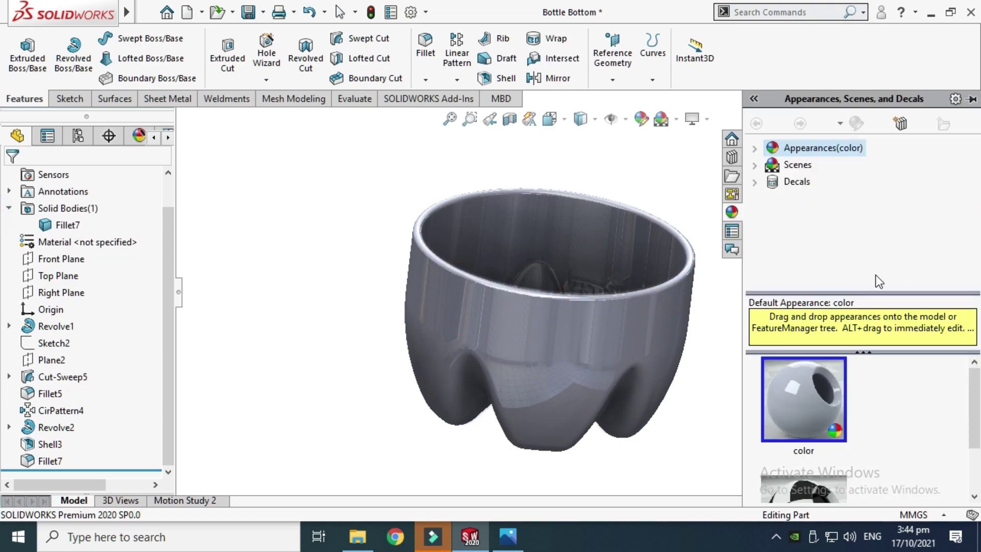
left_click(754, 148)
scroll(842, 199, "down", 1)
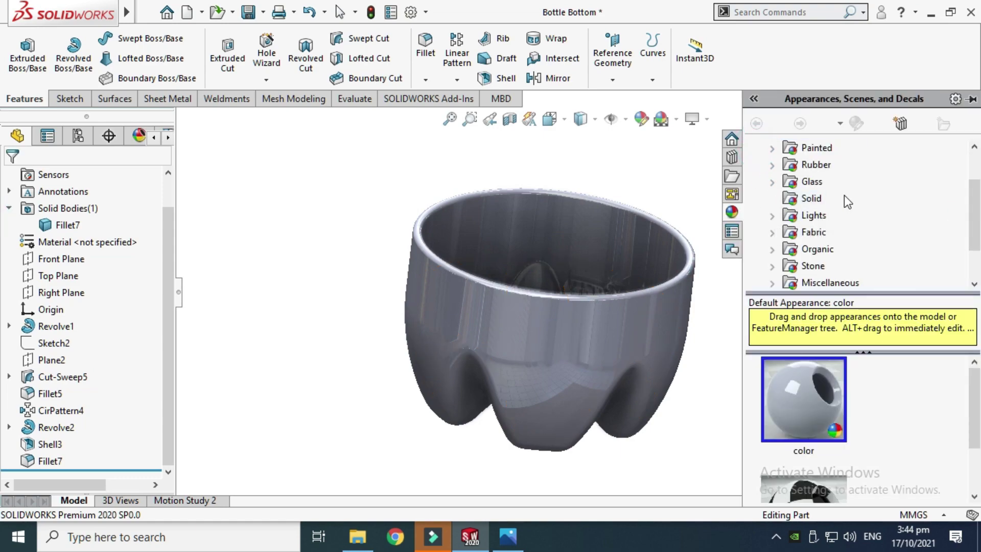
left_click(772, 181)
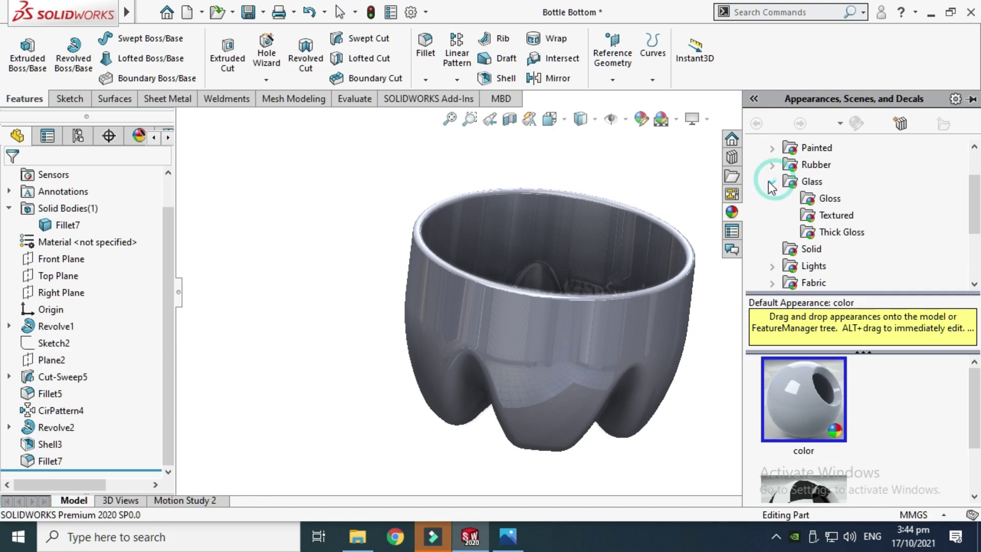
left_click(828, 200)
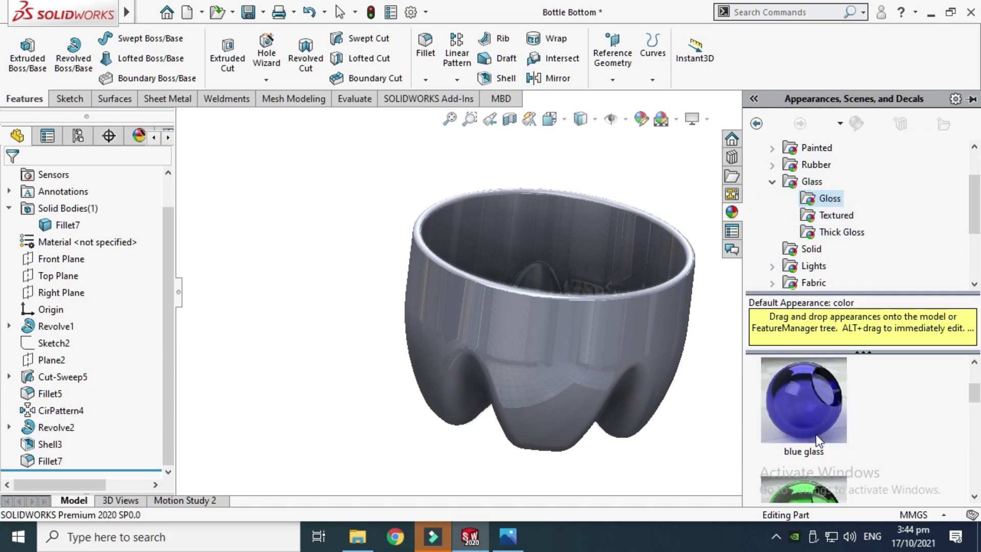
scroll(817, 440, "down", 2)
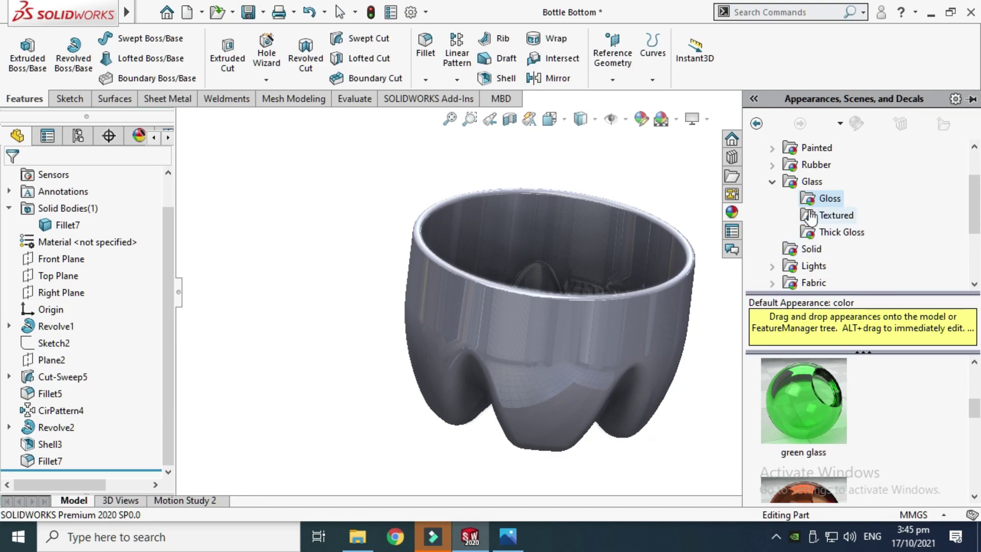
left_click(836, 234)
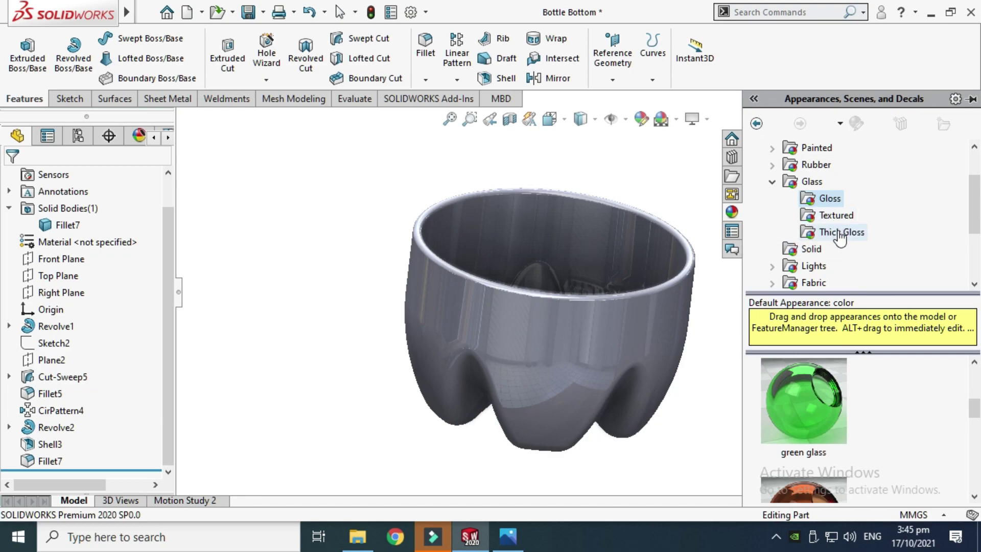
scroll(796, 419, "down", 2)
double_click(804, 465)
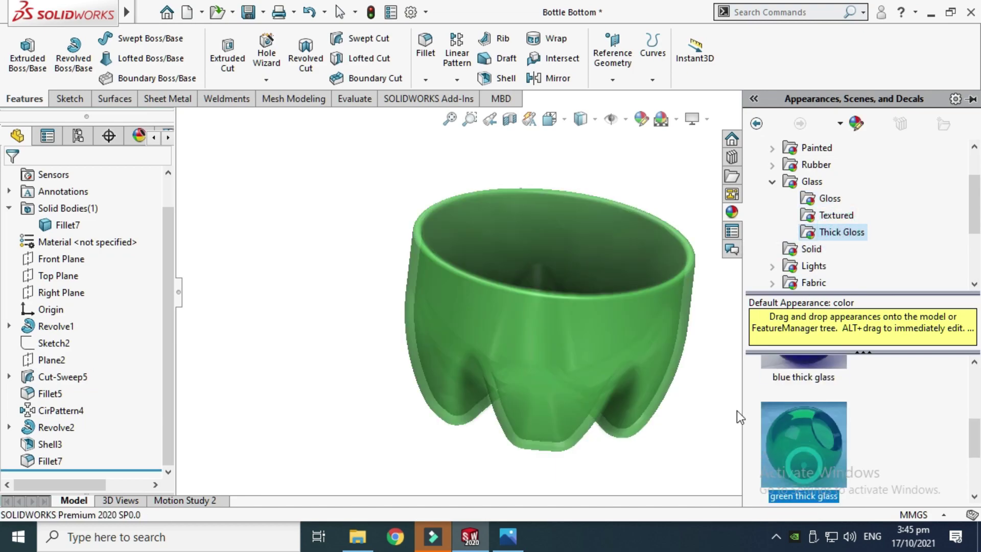
scroll(612, 311, "down", 3)
scroll(574, 318, "up", 3)
middle_click_drag(530, 359, 530, 396)
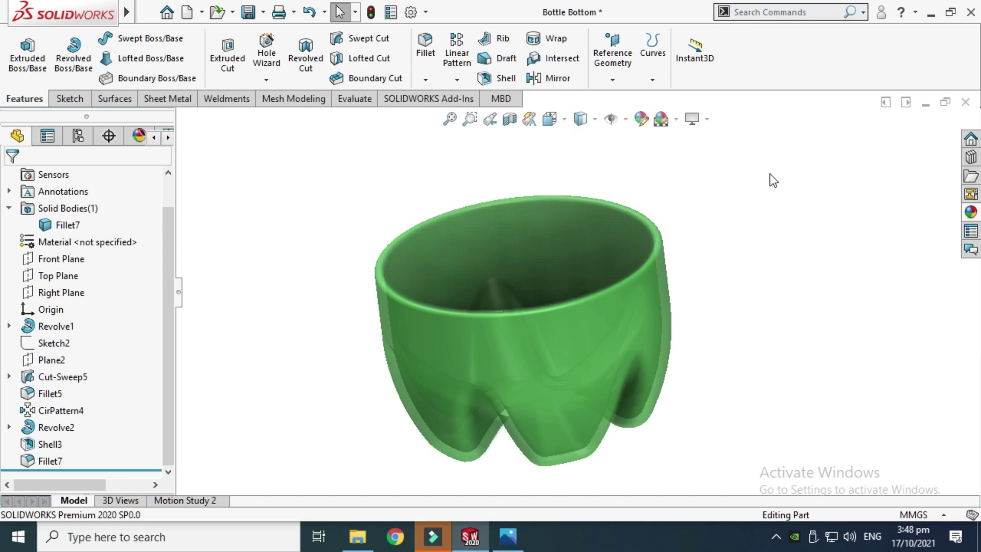
- Check the add-ins list for the KeyShot 9 Plugin and leave it without making changes
left_click(425, 11)
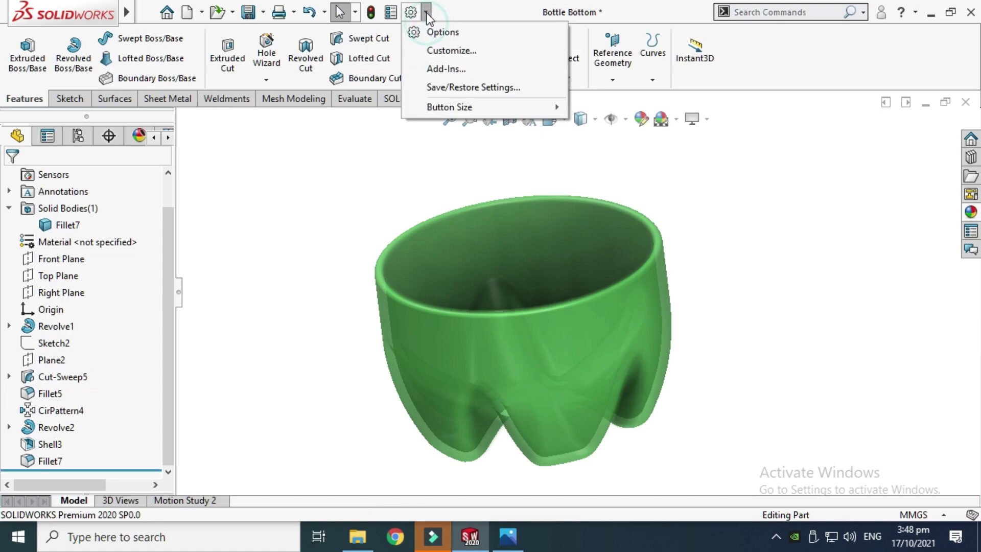
left_click(447, 67)
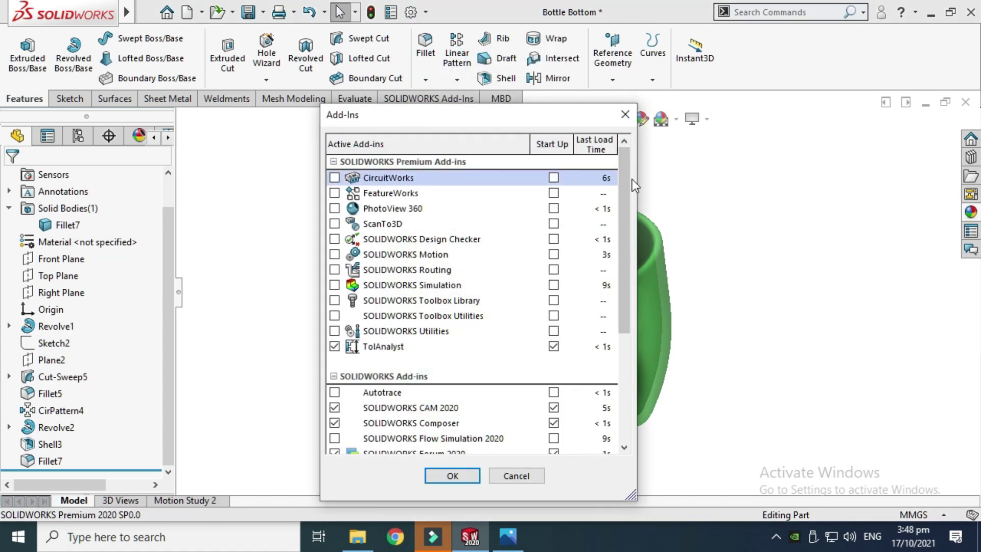
left_click_drag(625, 170, 619, 320)
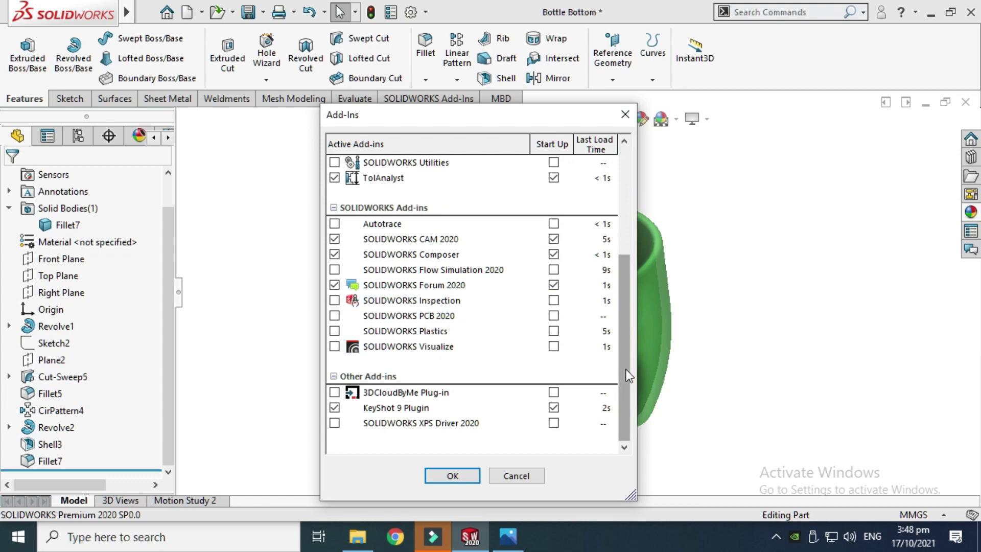
mouse_move(623, 368)
left_mouse_down()
mouse_move(623, 333)
mouse_move(623, 369)
left_mouse_up()
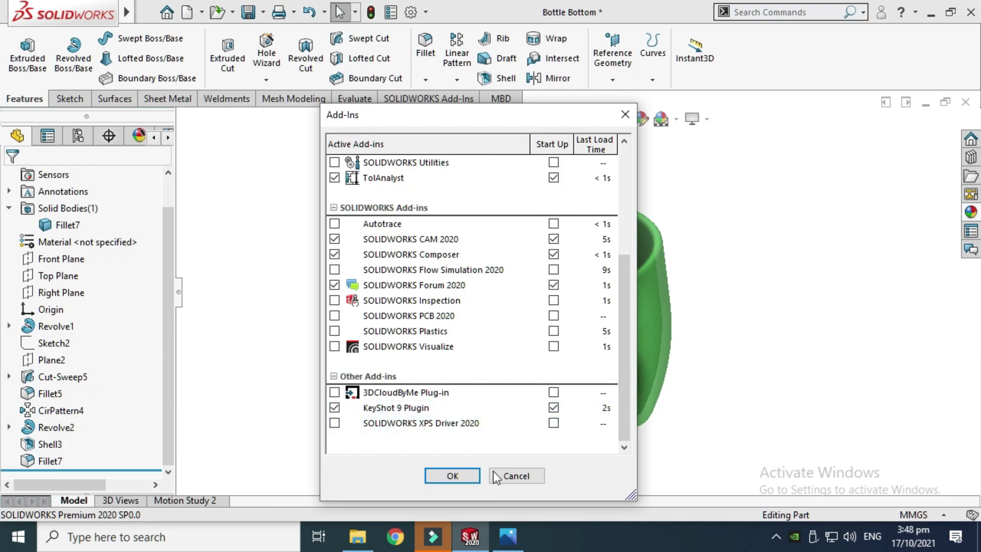
left_click(516, 475)
- Send the bottle bottom model to KeyShot 9 and dismiss the KeyShot welcome window
mouse_move(117, 12)
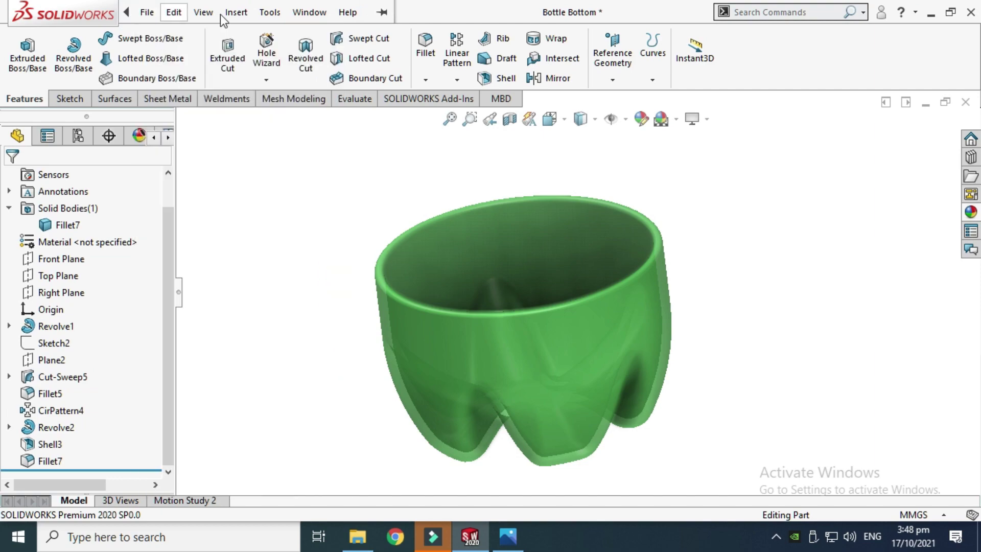
left_click(268, 12)
mouse_move(309, 107)
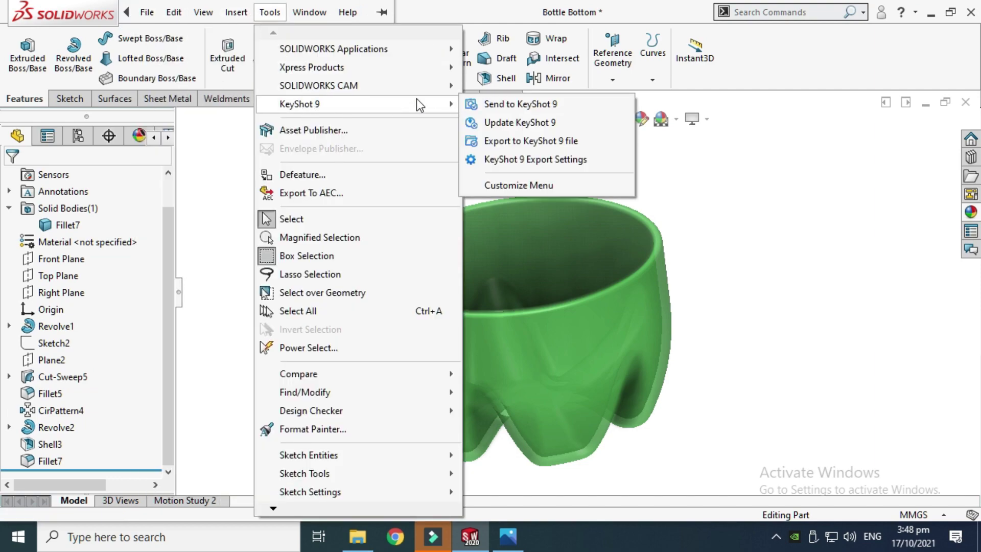
left_click(516, 103)
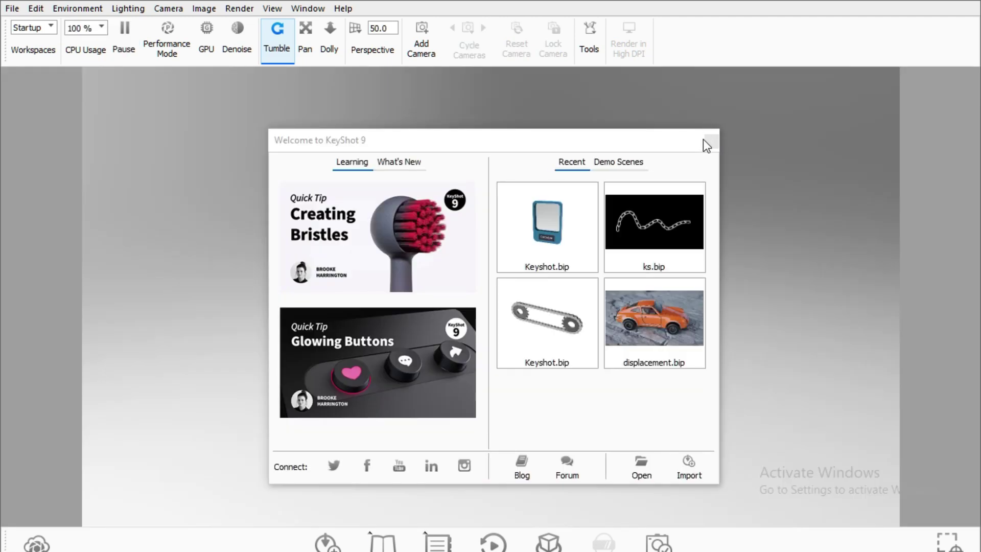
left_click(704, 142)
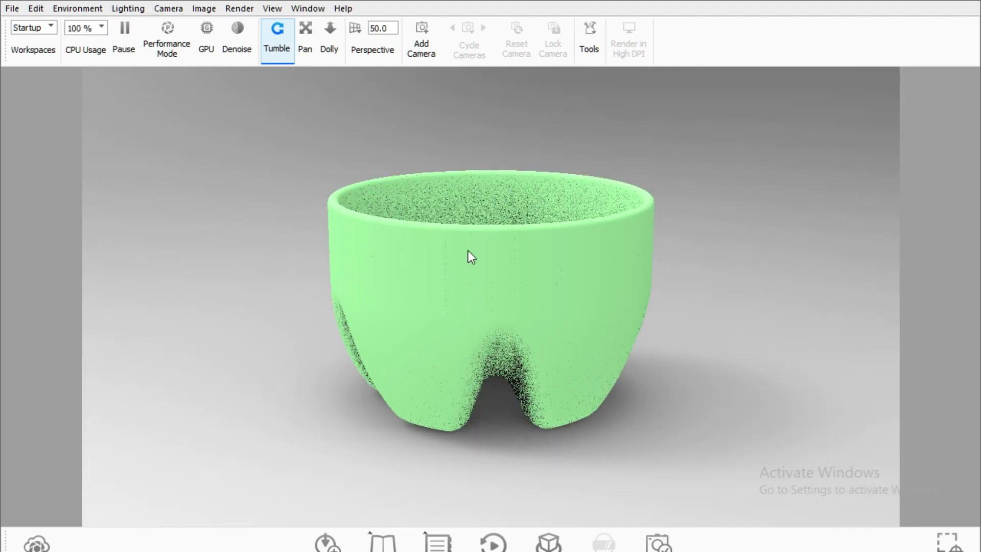
- Switch the scene background from the lighting environment to Color
left_click_drag(466, 254, 455, 278)
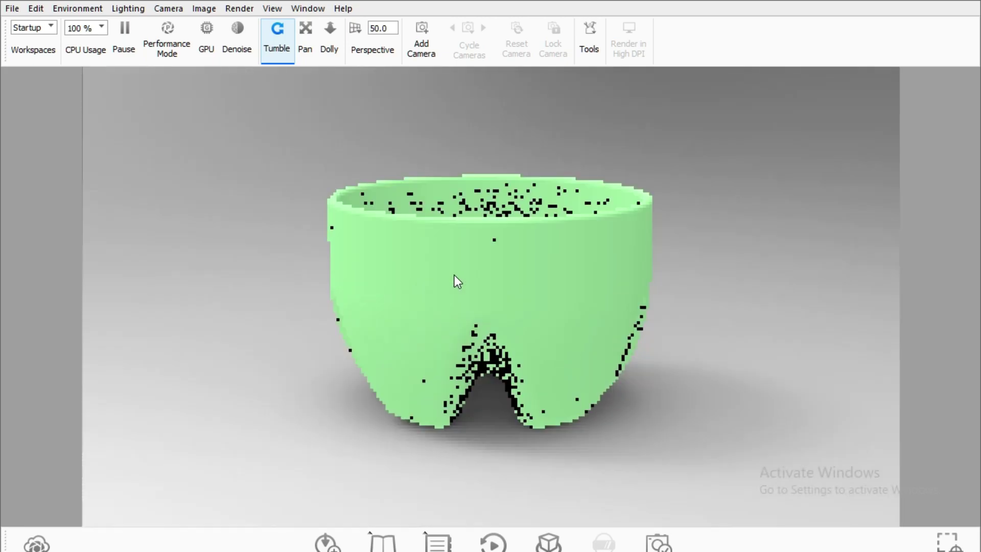
left_click_drag(552, 313, 473, 320)
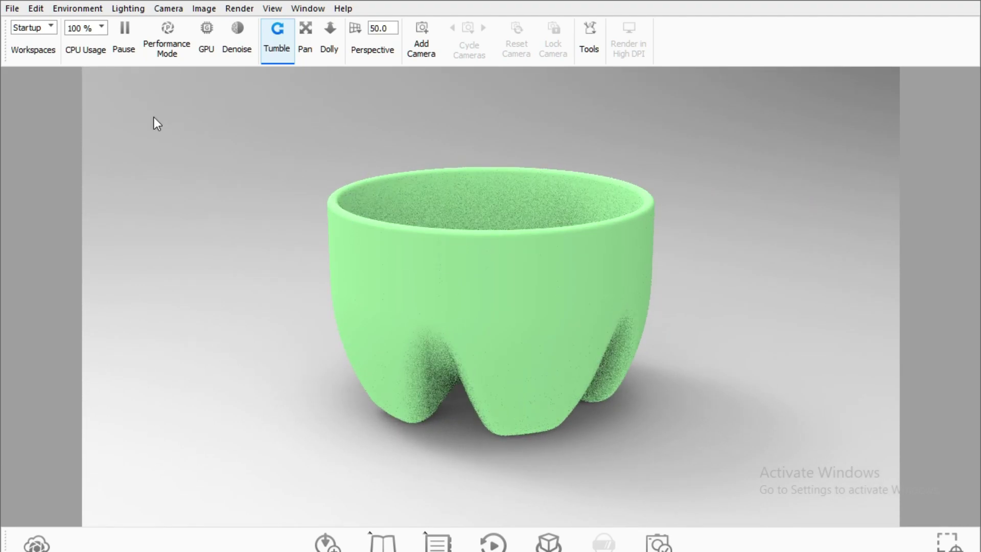
left_click(91, 11)
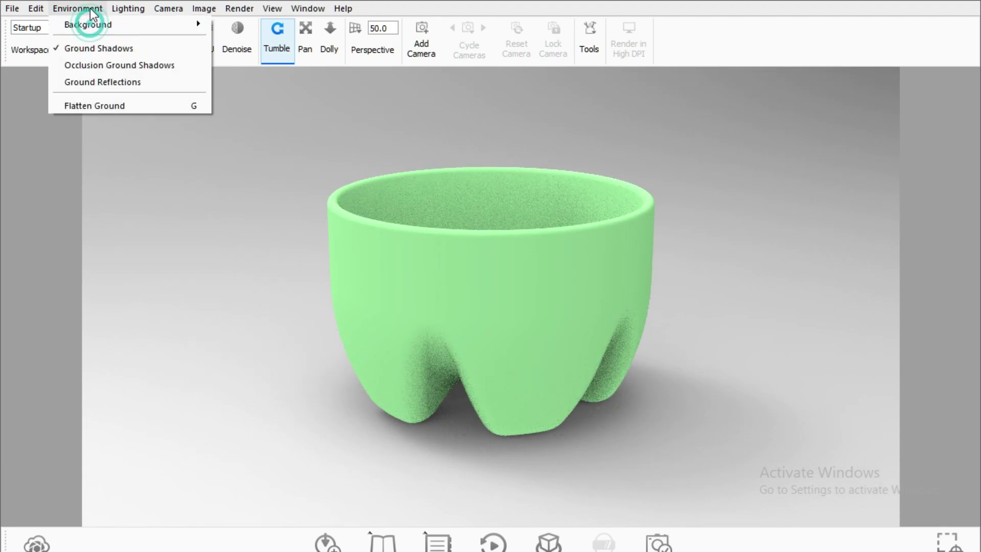
mouse_move(114, 26)
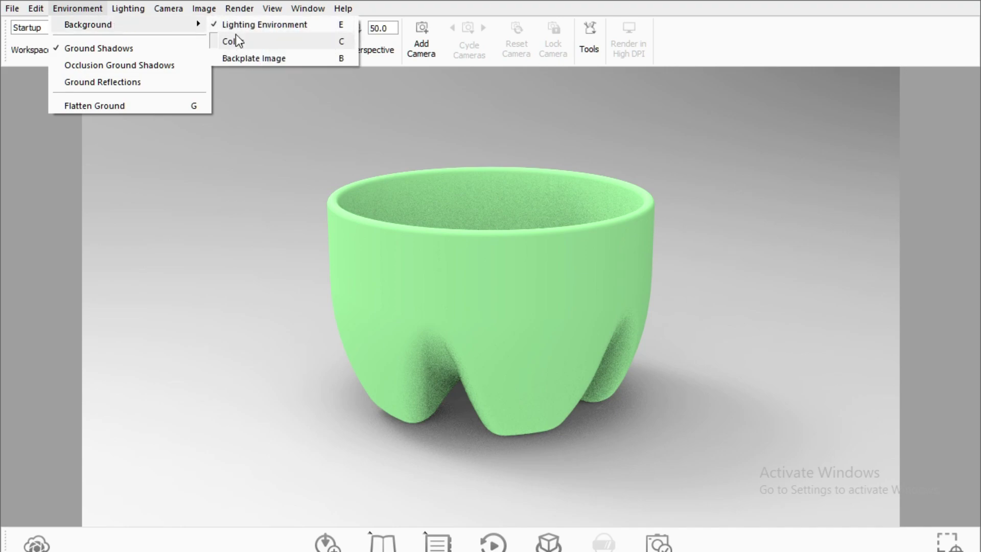
left_click(238, 42)
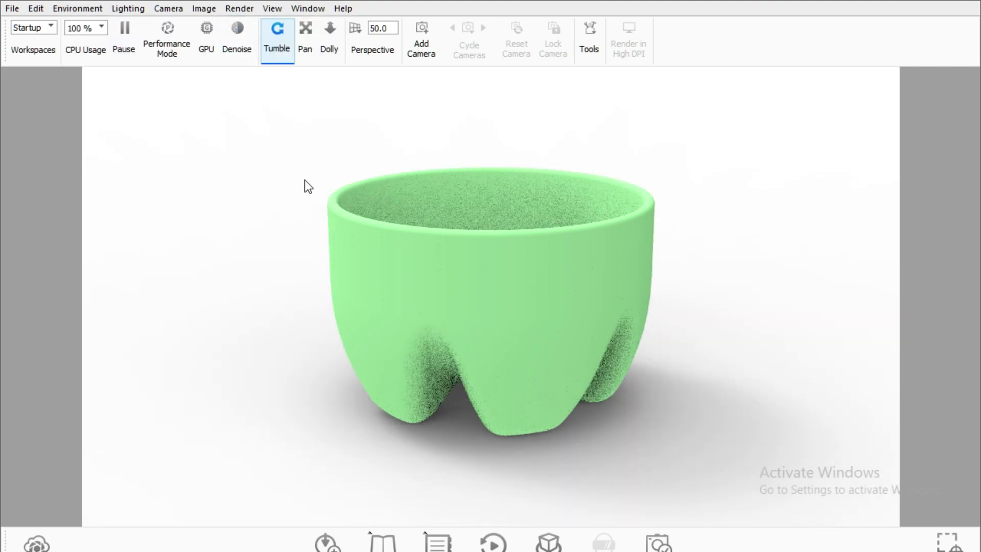
- Try the blue Bombay Axalta paint, a clear ridged glass and Glass Basic Red as materials on the bottle bottom
left_click(396, 542)
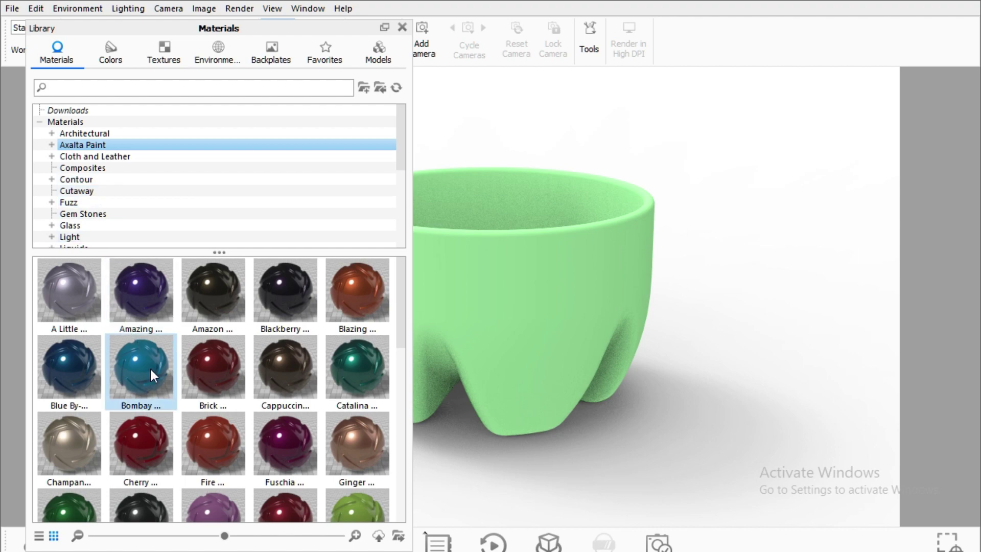
left_click_drag(150, 367, 478, 292)
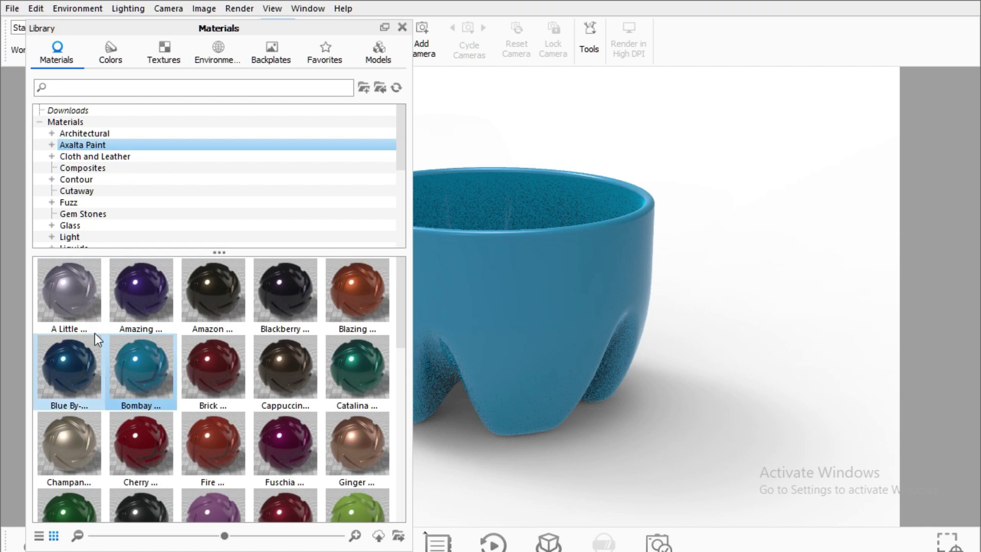
left_click(88, 223)
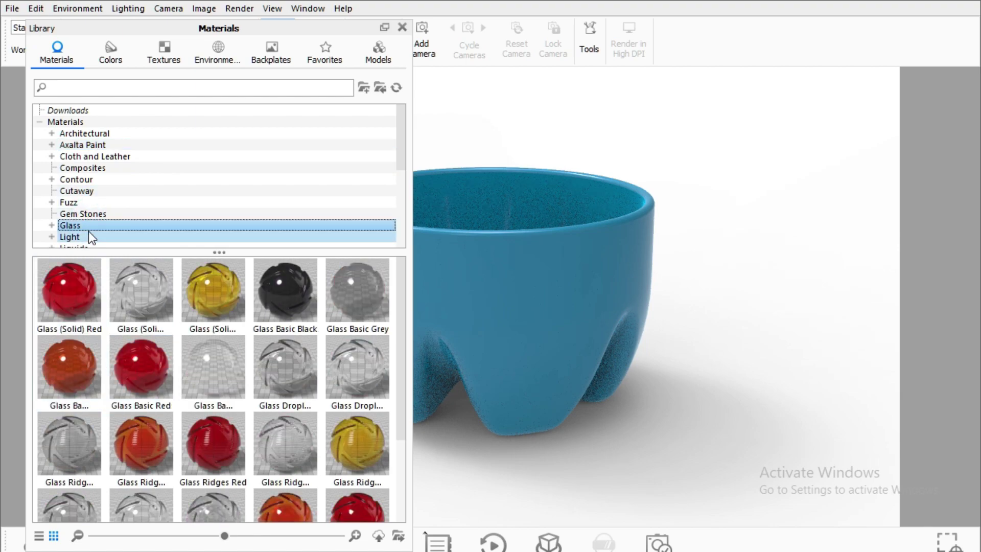
scroll(107, 192, "down", 1)
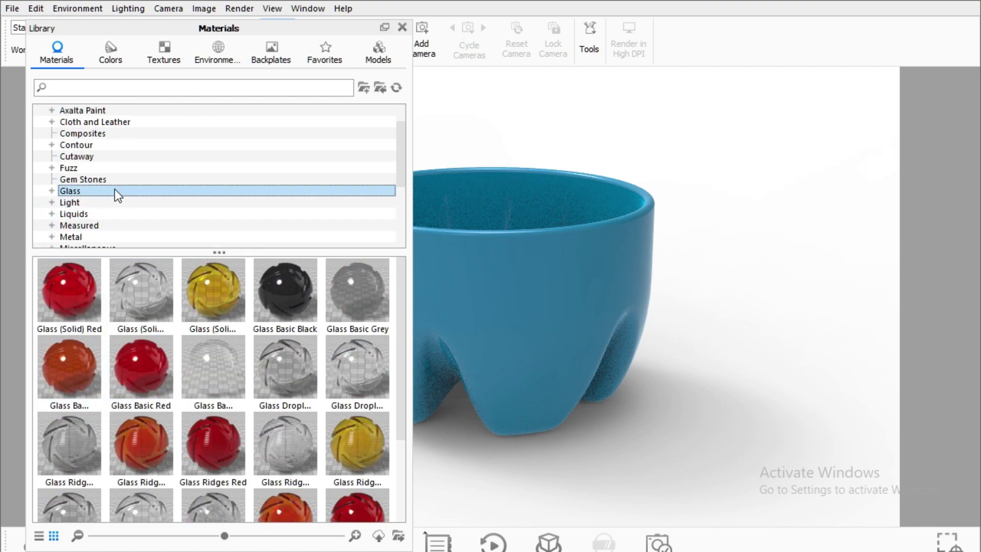
scroll(188, 408, "down", 2)
scroll(222, 414, "up", 2)
left_click_drag(271, 445, 506, 314)
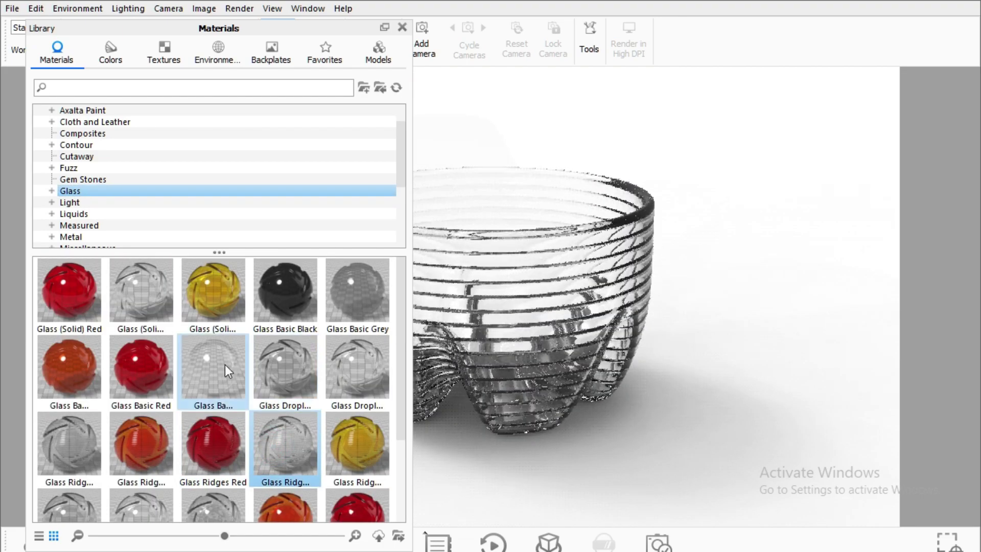
left_click_drag(125, 362, 447, 308)
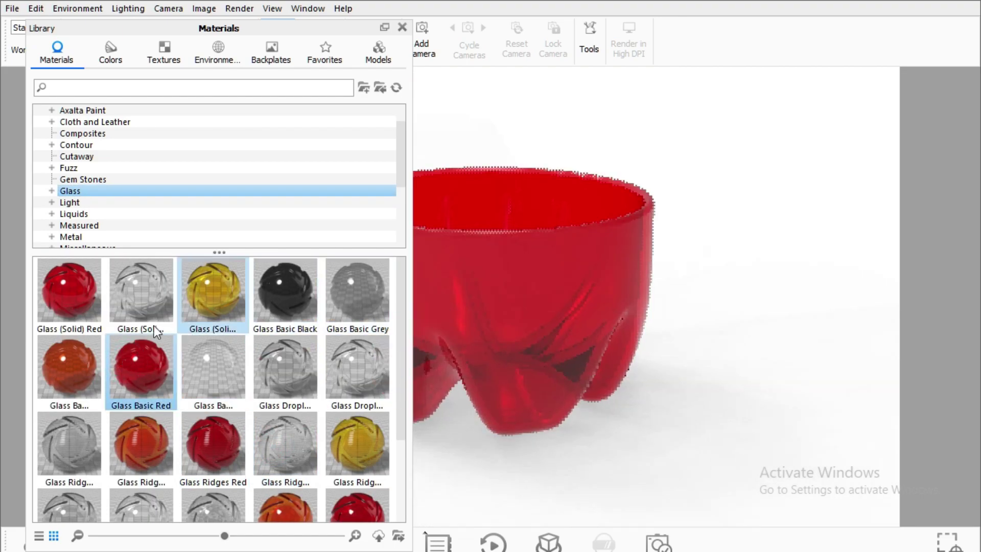
- Try the pale blue gem stone material on the bottle bottom, and replace it with Gem Stone Emerald
left_click(93, 180)
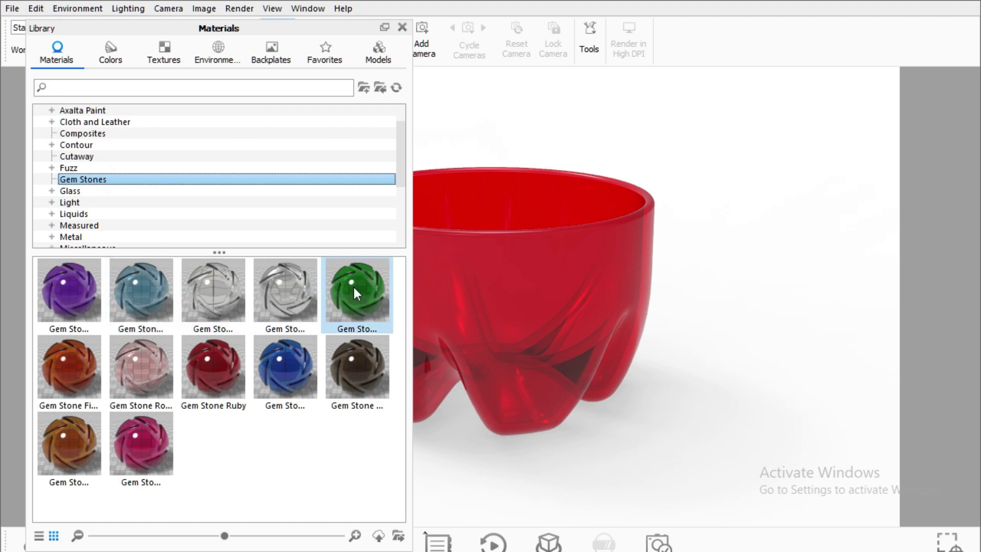
mouse_move(355, 288)
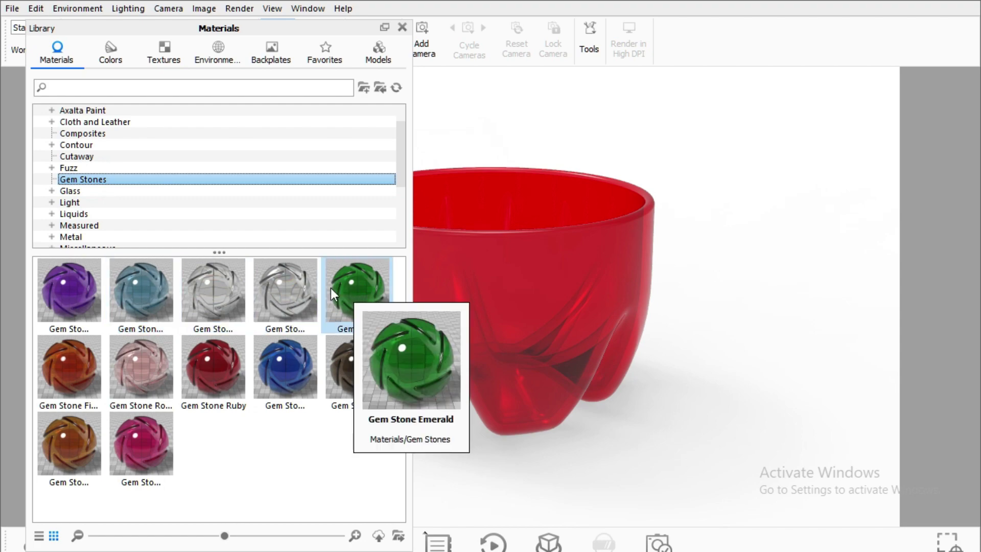
left_click_drag(145, 275, 452, 280)
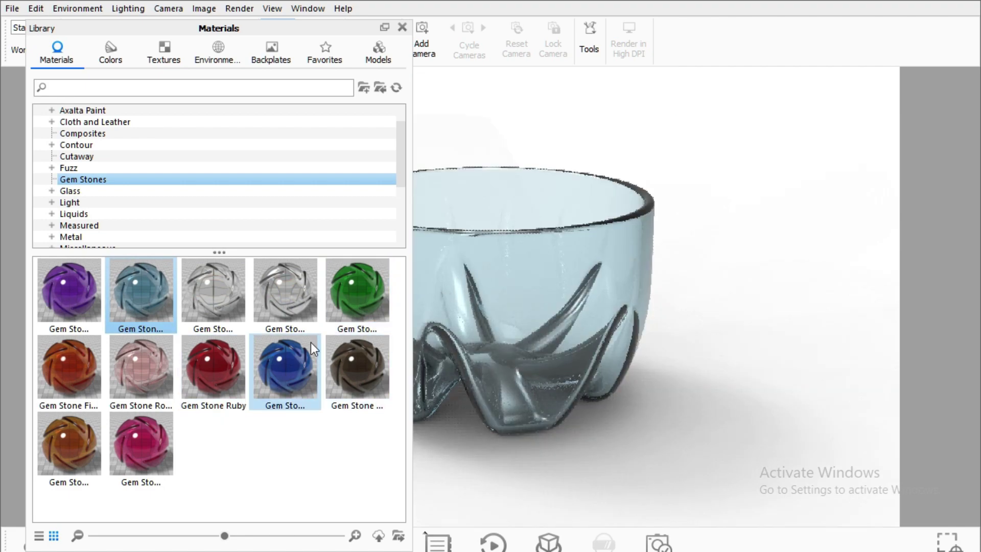
left_click_drag(353, 283, 535, 281)
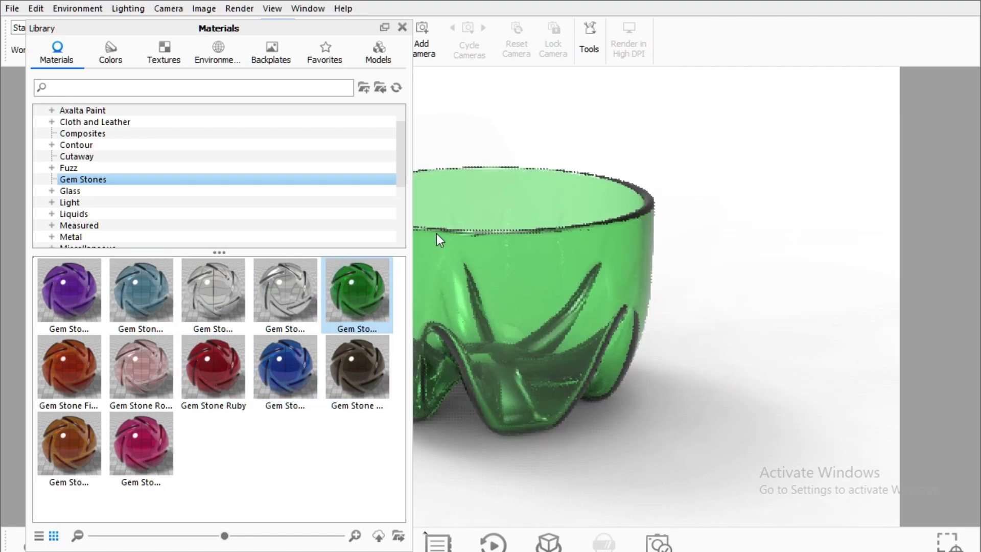
- Look through the color, texture, environment and backplate libraries and return to the gem stone materials
left_click(110, 51)
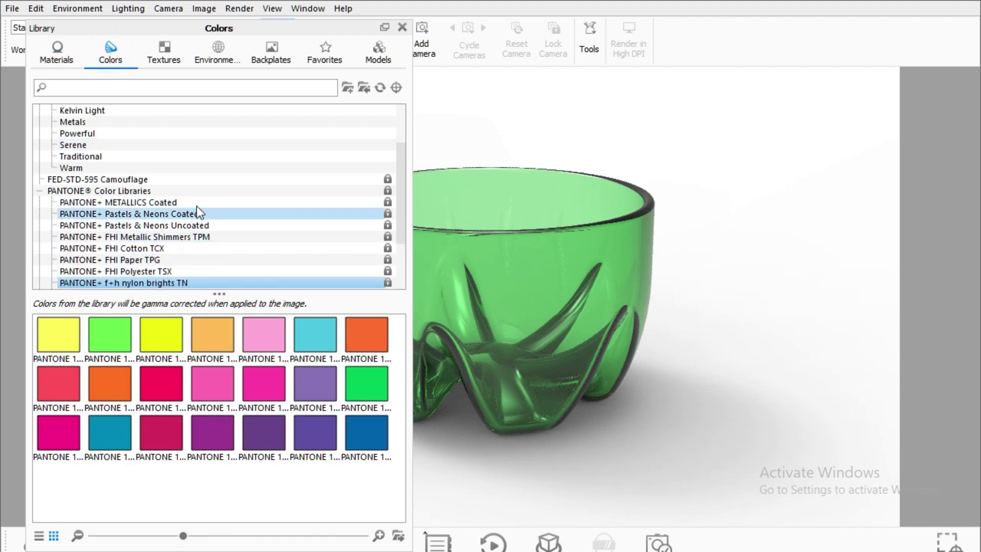
left_click(172, 65)
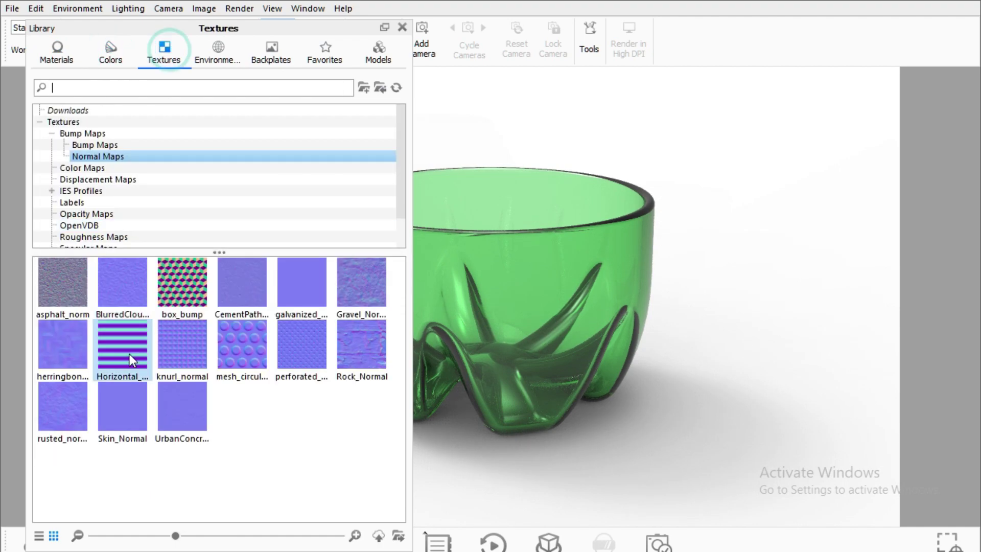
left_click(210, 58)
left_click(271, 51)
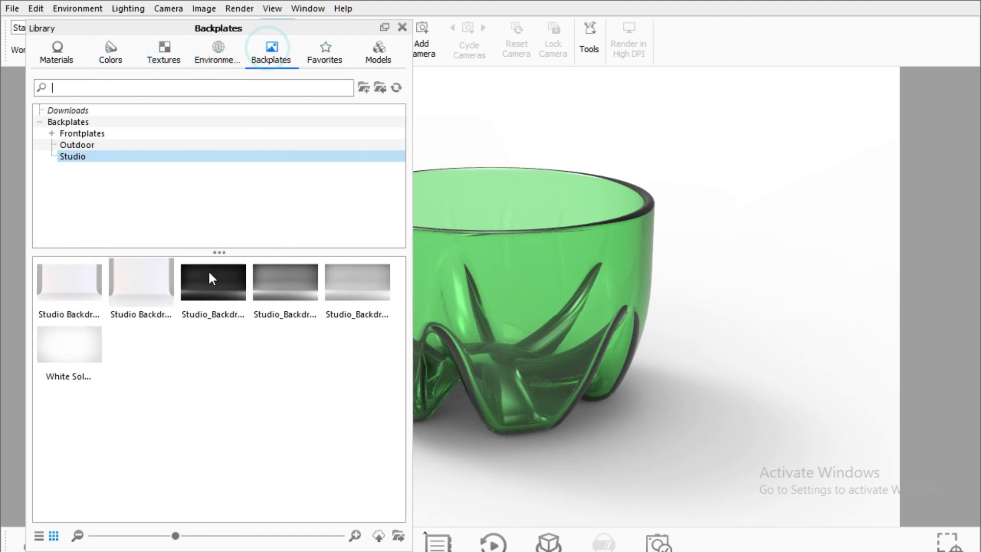
left_click(55, 54)
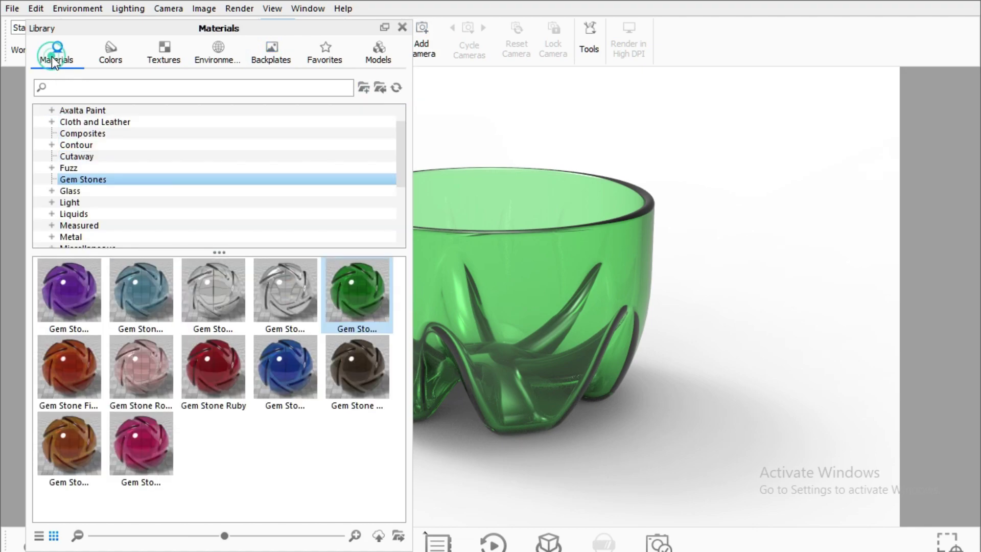
- Close the material library and set the image resolution to the 1280 x 720 landscape preset
left_click(402, 27)
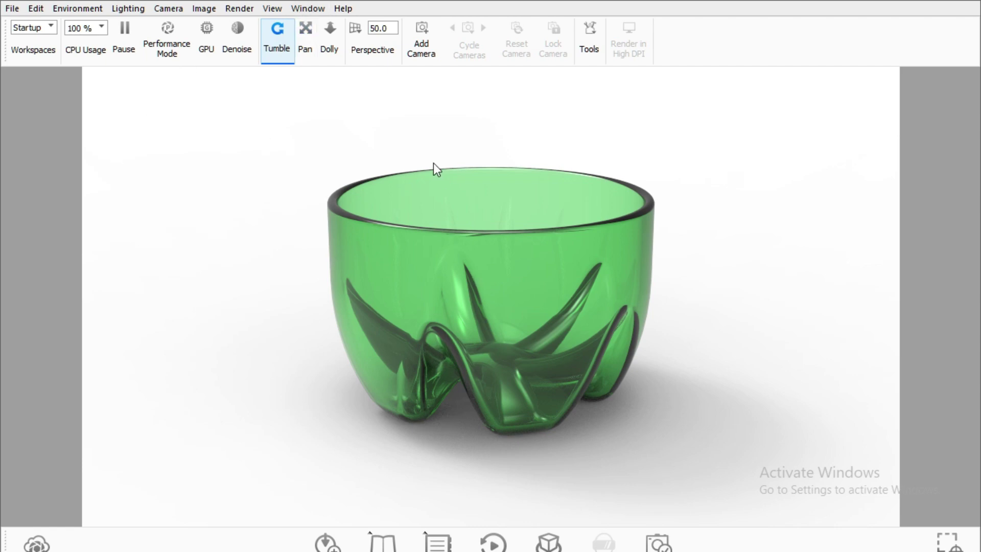
left_click(249, 10)
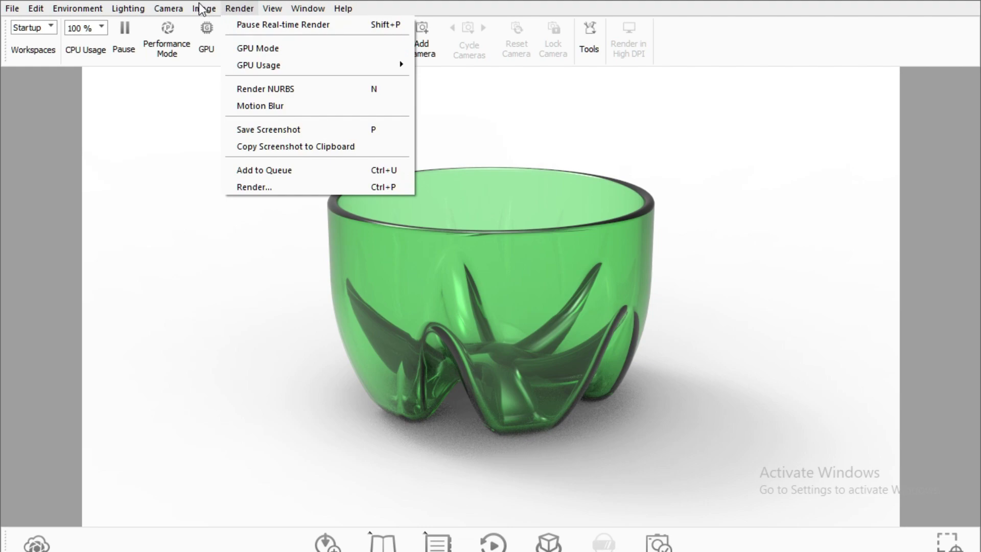
left_click(197, 23)
left_click(203, 9)
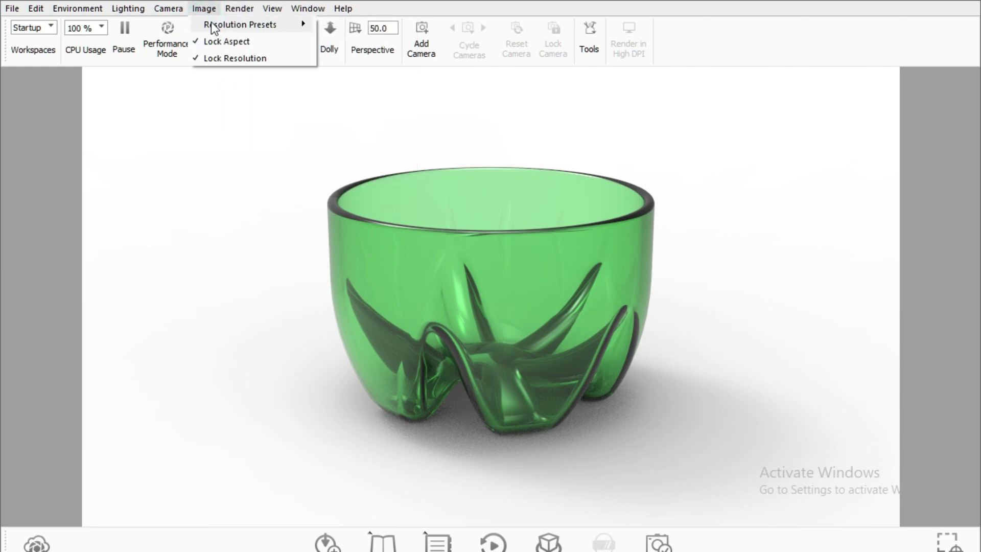
mouse_move(231, 29)
mouse_move(366, 24)
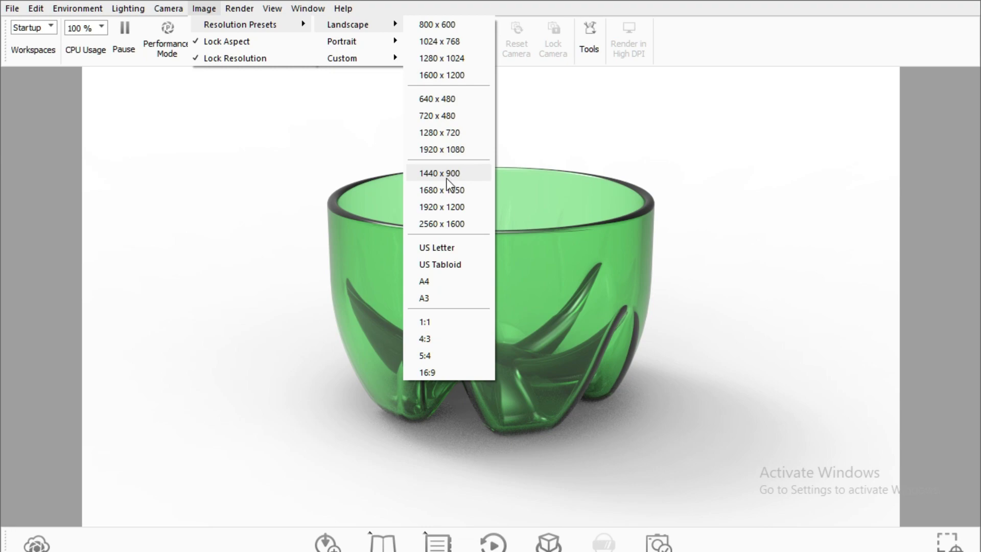
left_click(443, 133)
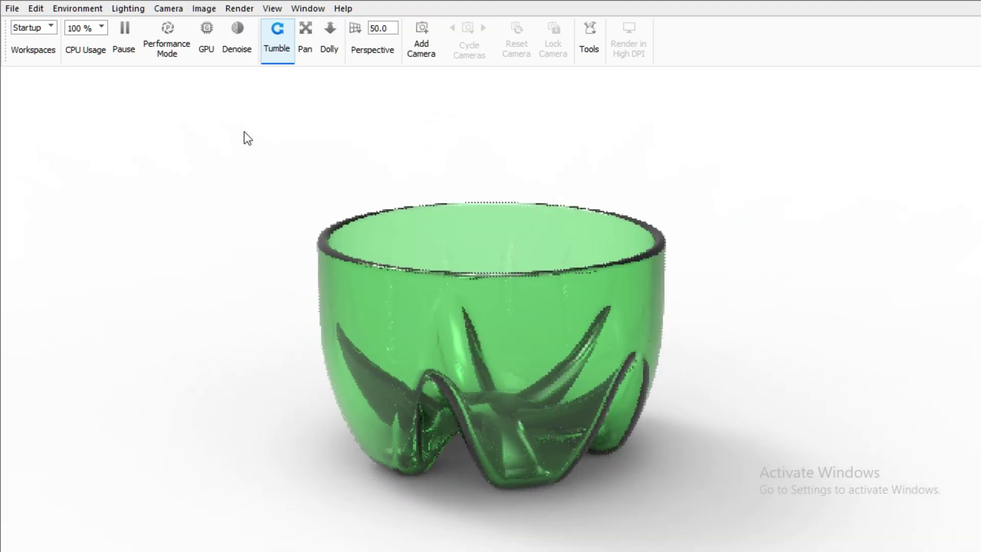
- Center and fit the bottle bottom in the scene and turn it so a gap between two feet faces the camera
right_click(183, 129)
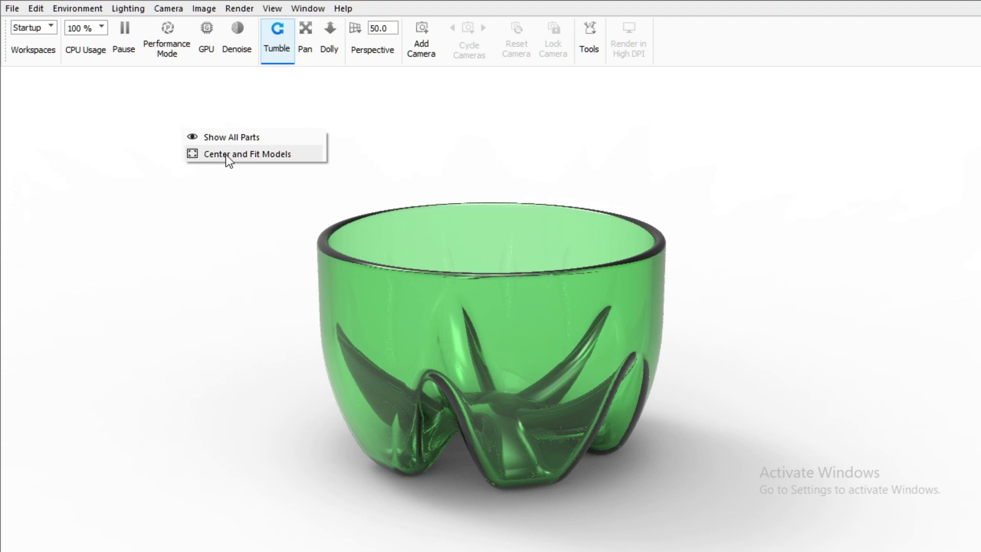
left_click(226, 155)
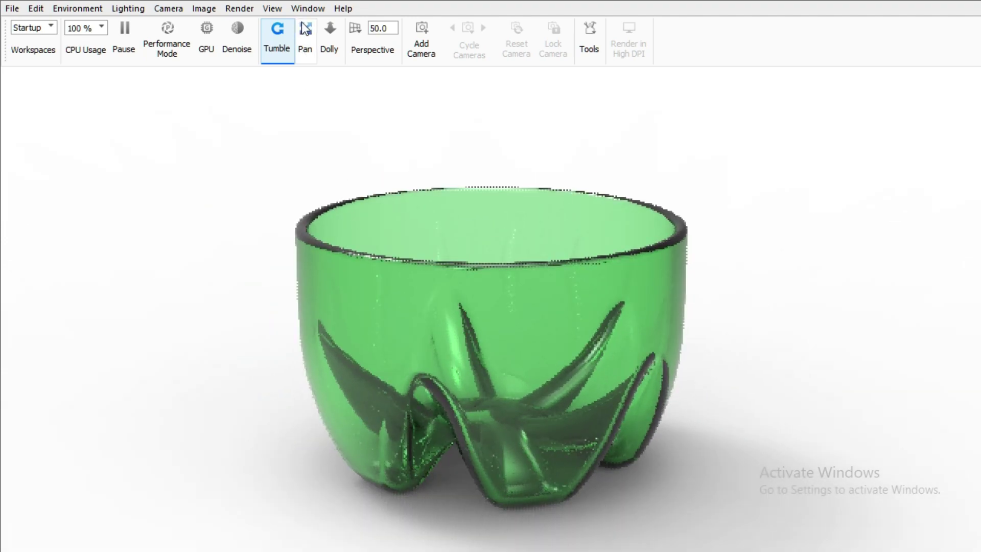
left_click(270, 37)
left_click_drag(468, 324, 547, 354)
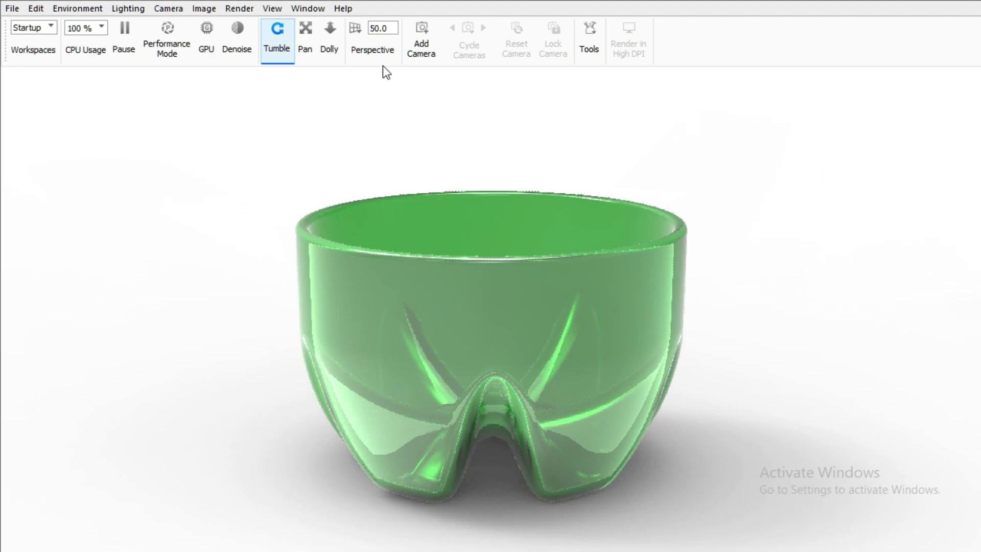
- Set the camera perspective to 55 and reframe the bottle bottom from a slightly higher angle, a little up in the image
left_click(355, 28)
mouse_move(419, 50)
left_mouse_down()
mouse_move(433, 50)
mouse_move(424, 51)
left_mouse_up()
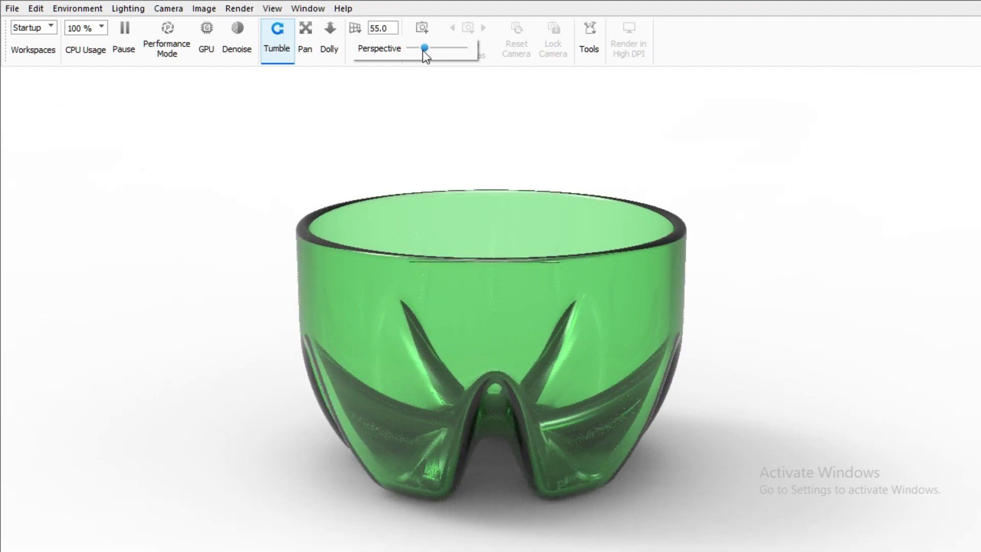
left_click_drag(394, 360, 416, 305)
left_click(306, 36)
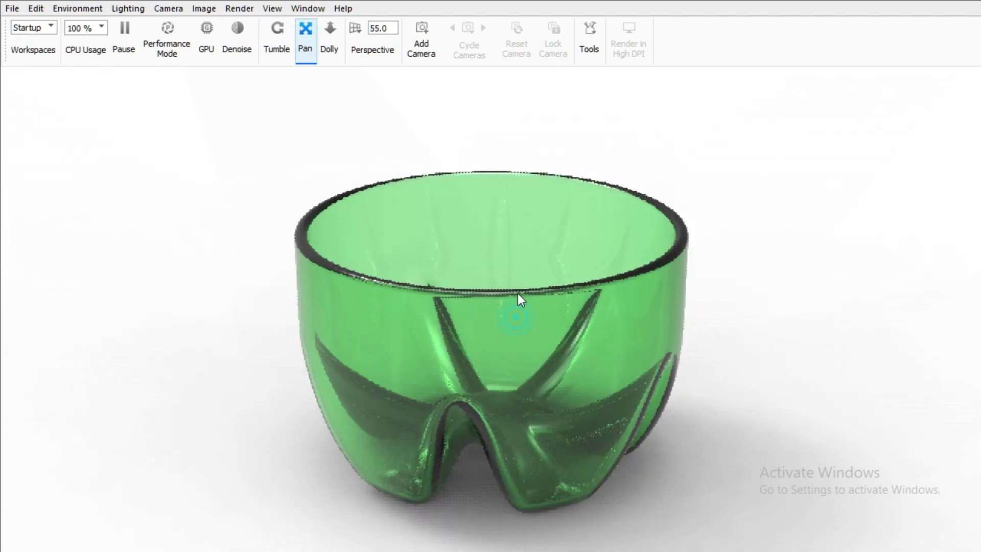
left_click_drag(517, 293, 498, 276)
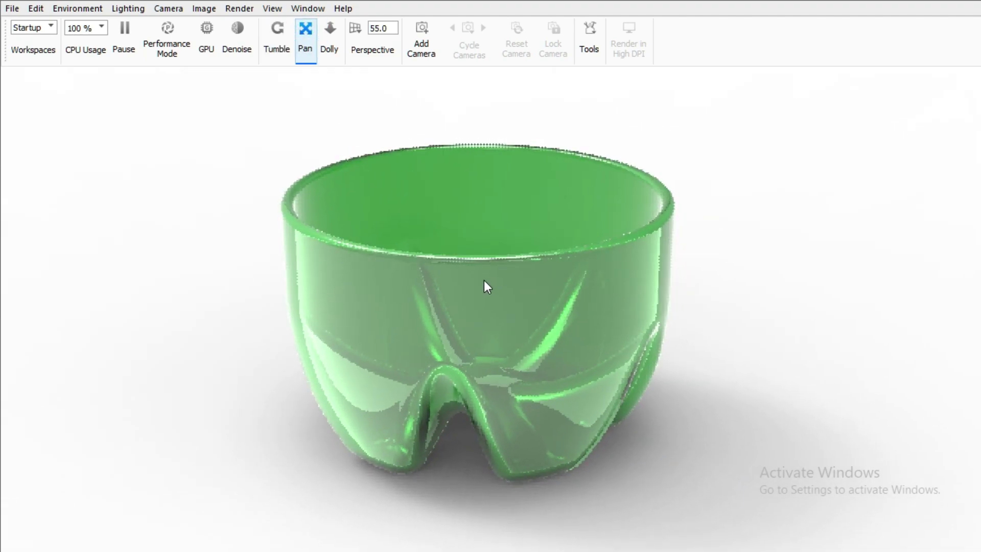
- Render the scene as a still image with a maximum of 80 samples and maximize the render output window
left_click(238, 9)
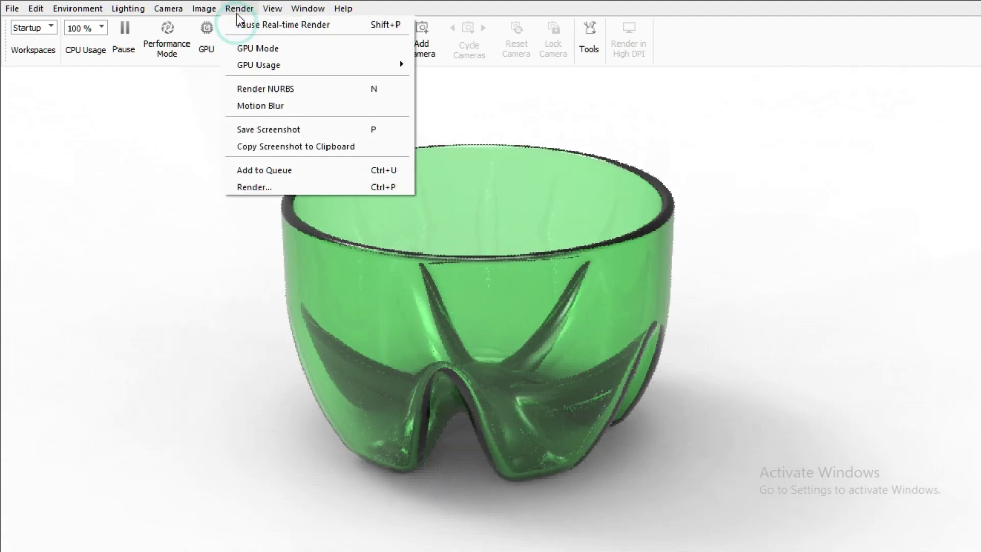
left_click(264, 187)
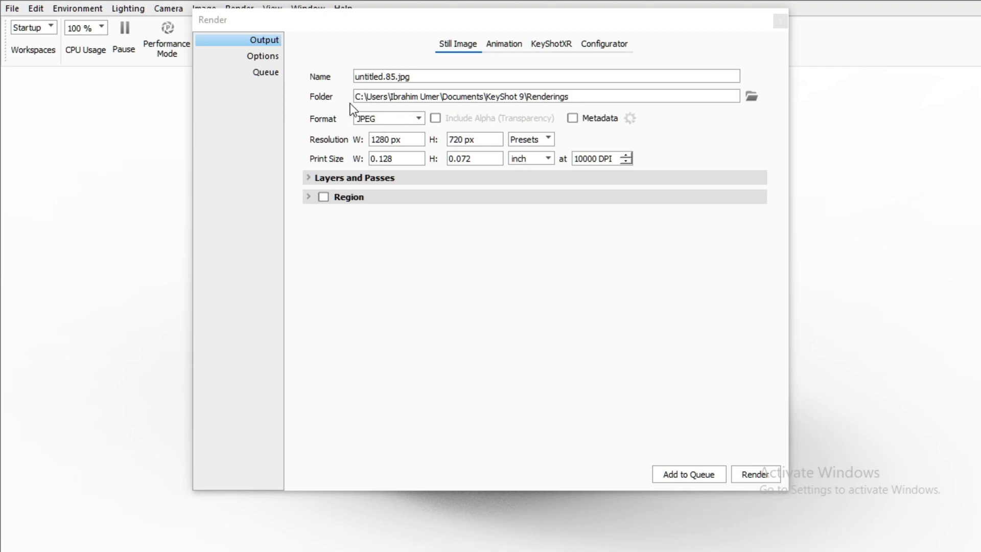
left_click(271, 56)
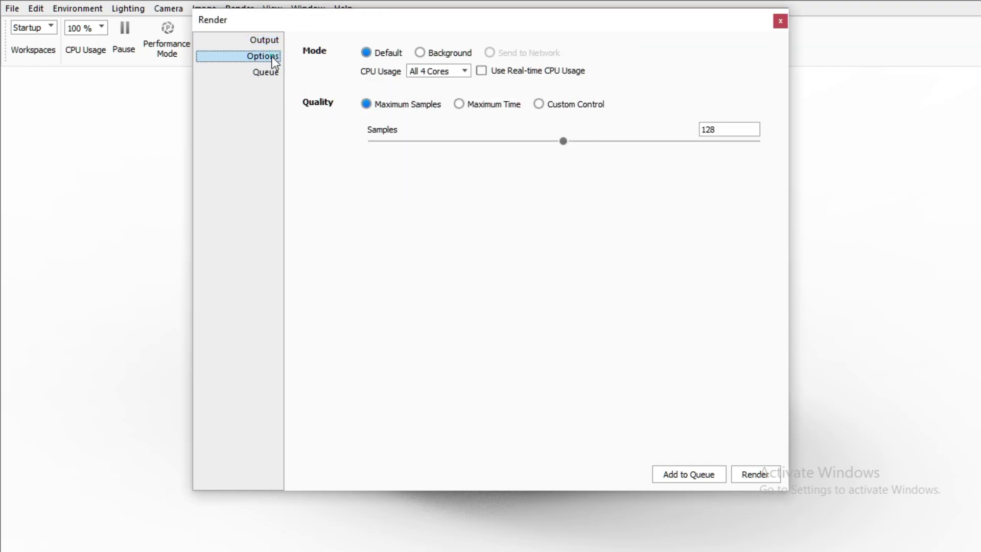
double_click(719, 130)
type("80")
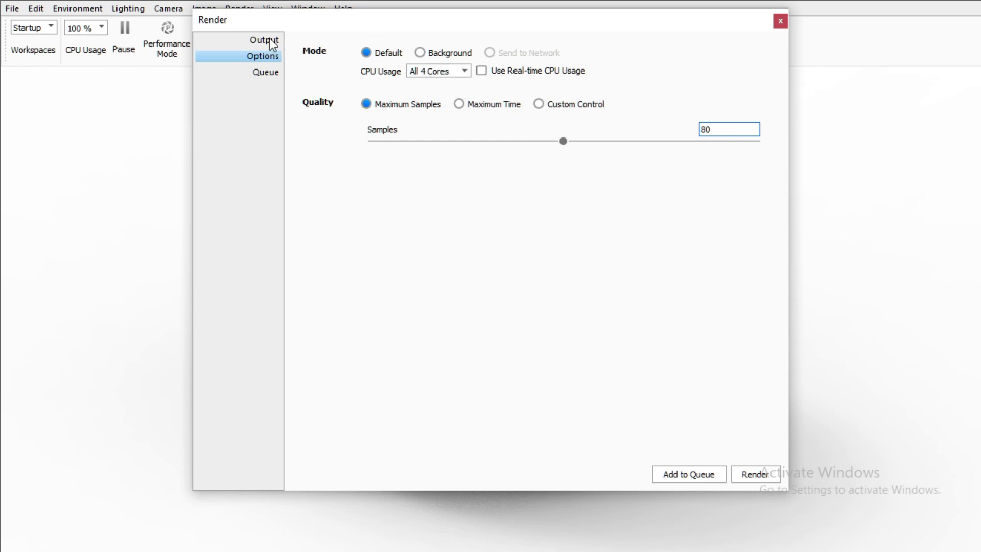
left_click(770, 474)
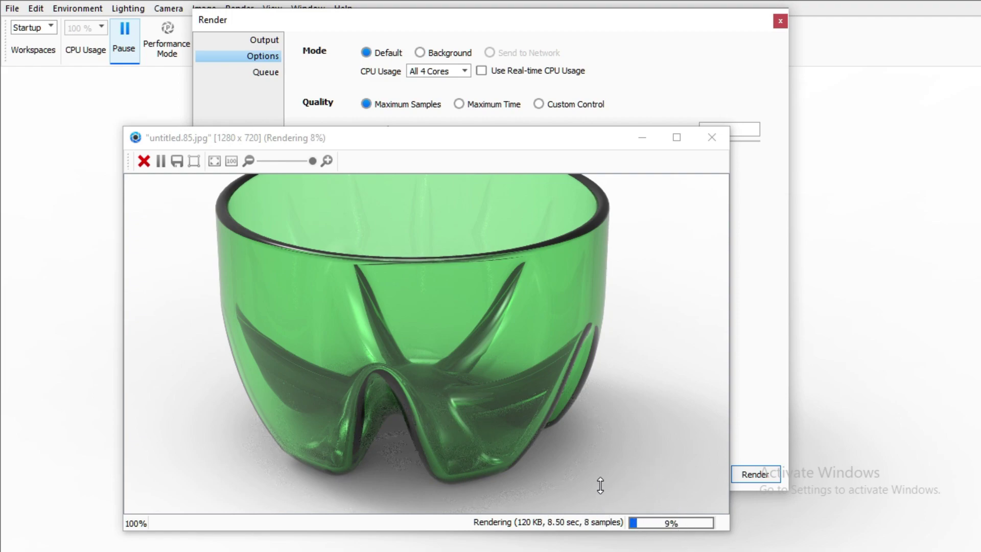
left_click(676, 137)
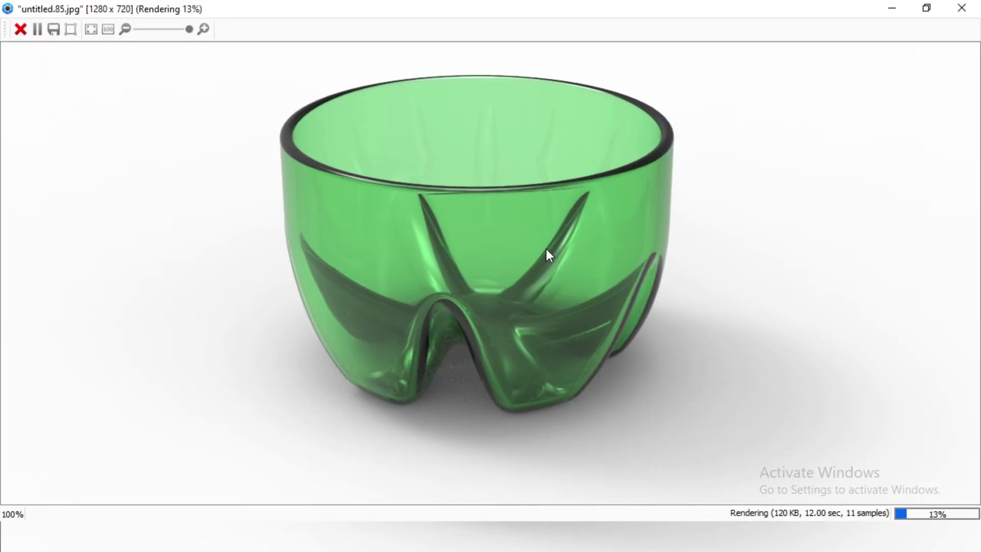